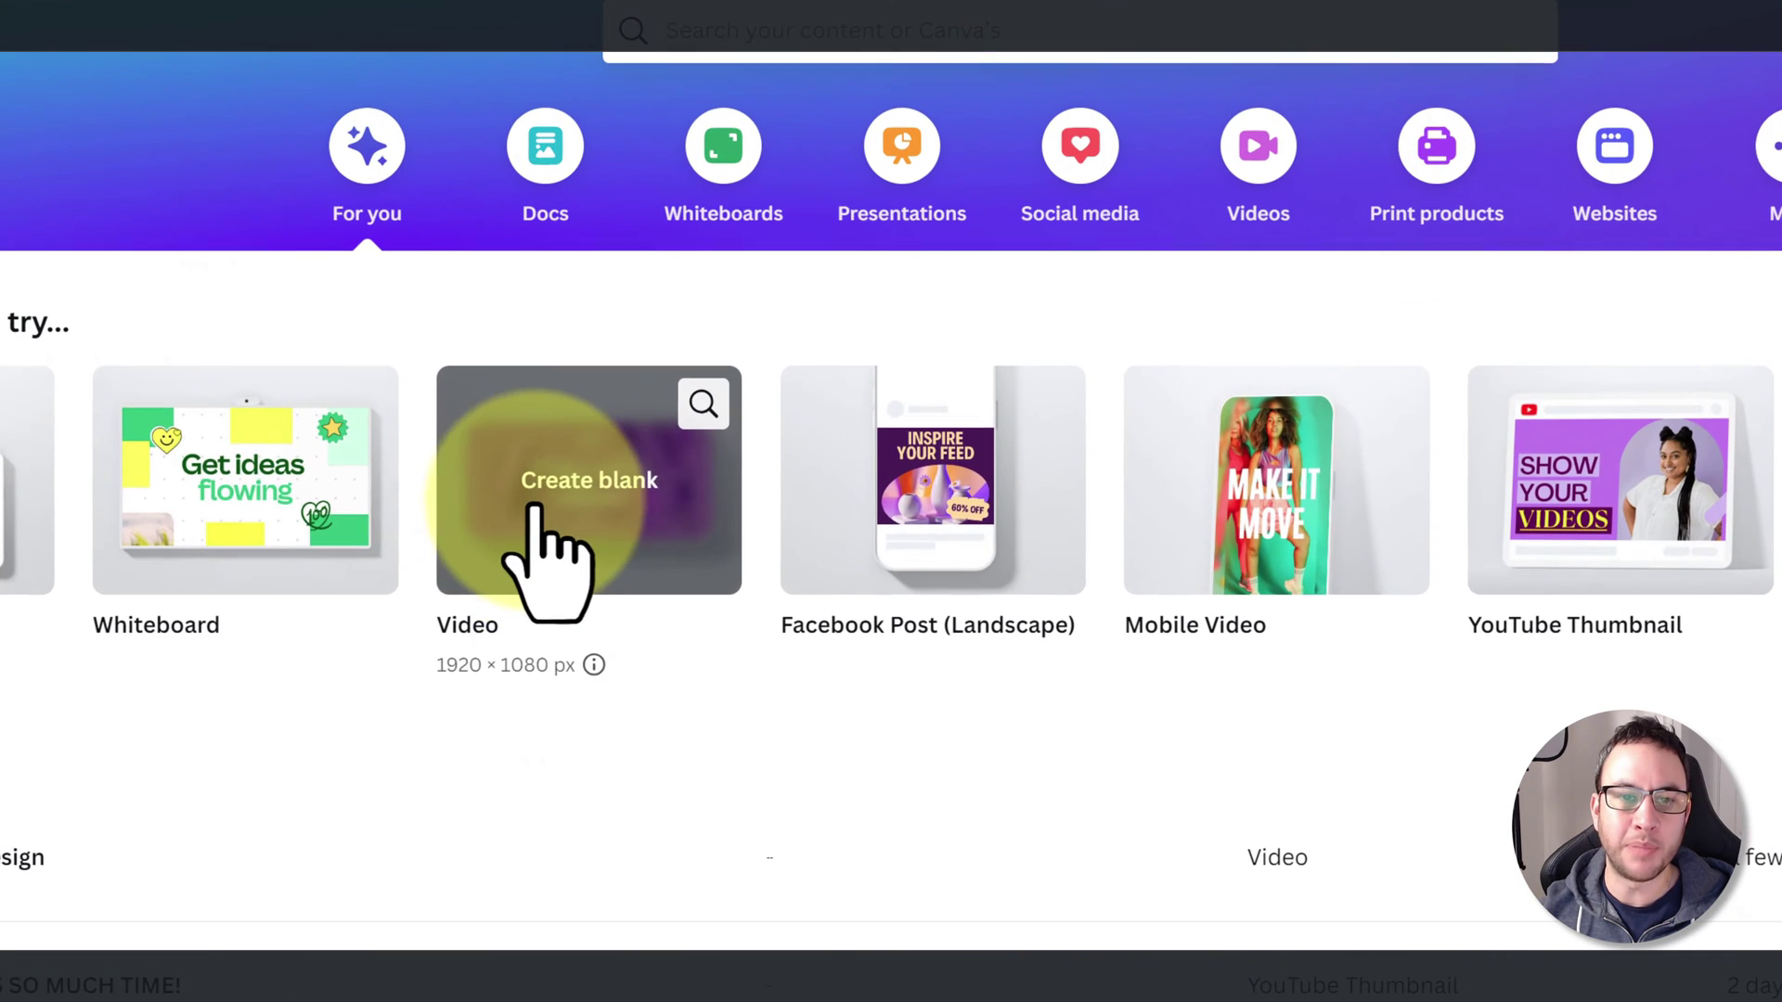
- Open Untitled Design, delete the left selfie and centre the tiny-camera selfie on the page
{"action": "scroll", "coordinate": [594, 501], "scroll_direction": "down", "scroll_amount": 2}
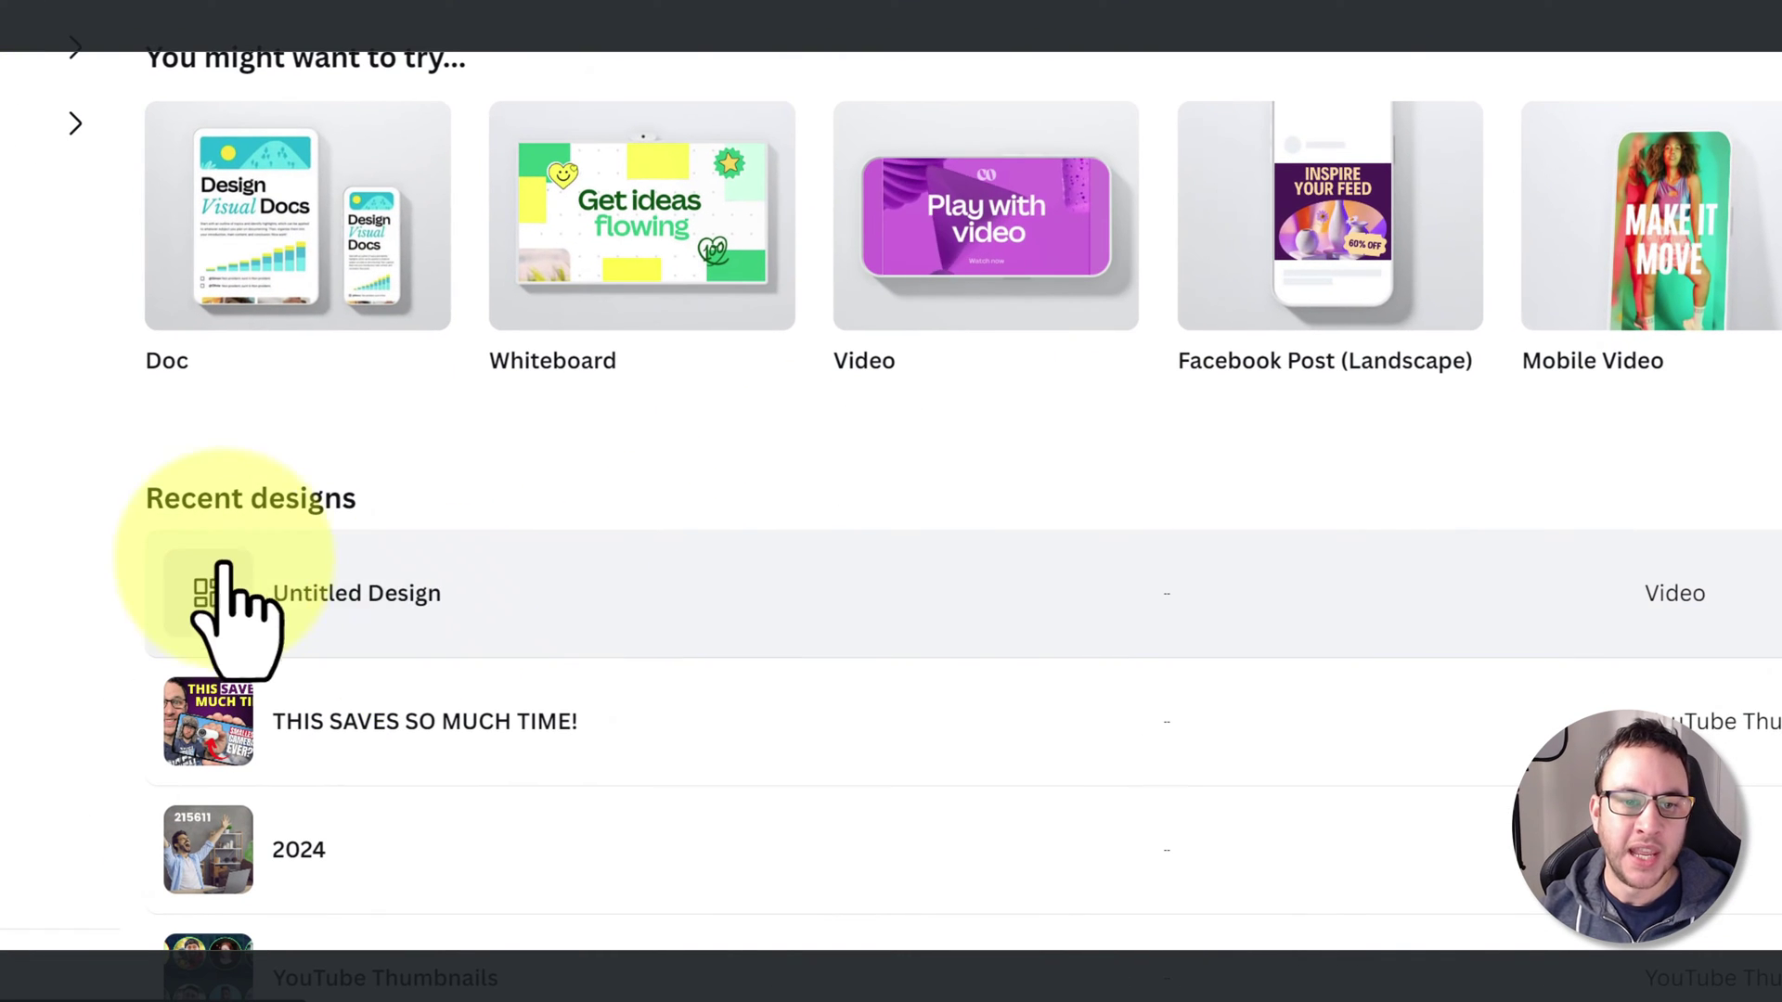
{"action": "left_click", "coordinate": [389, 596]}
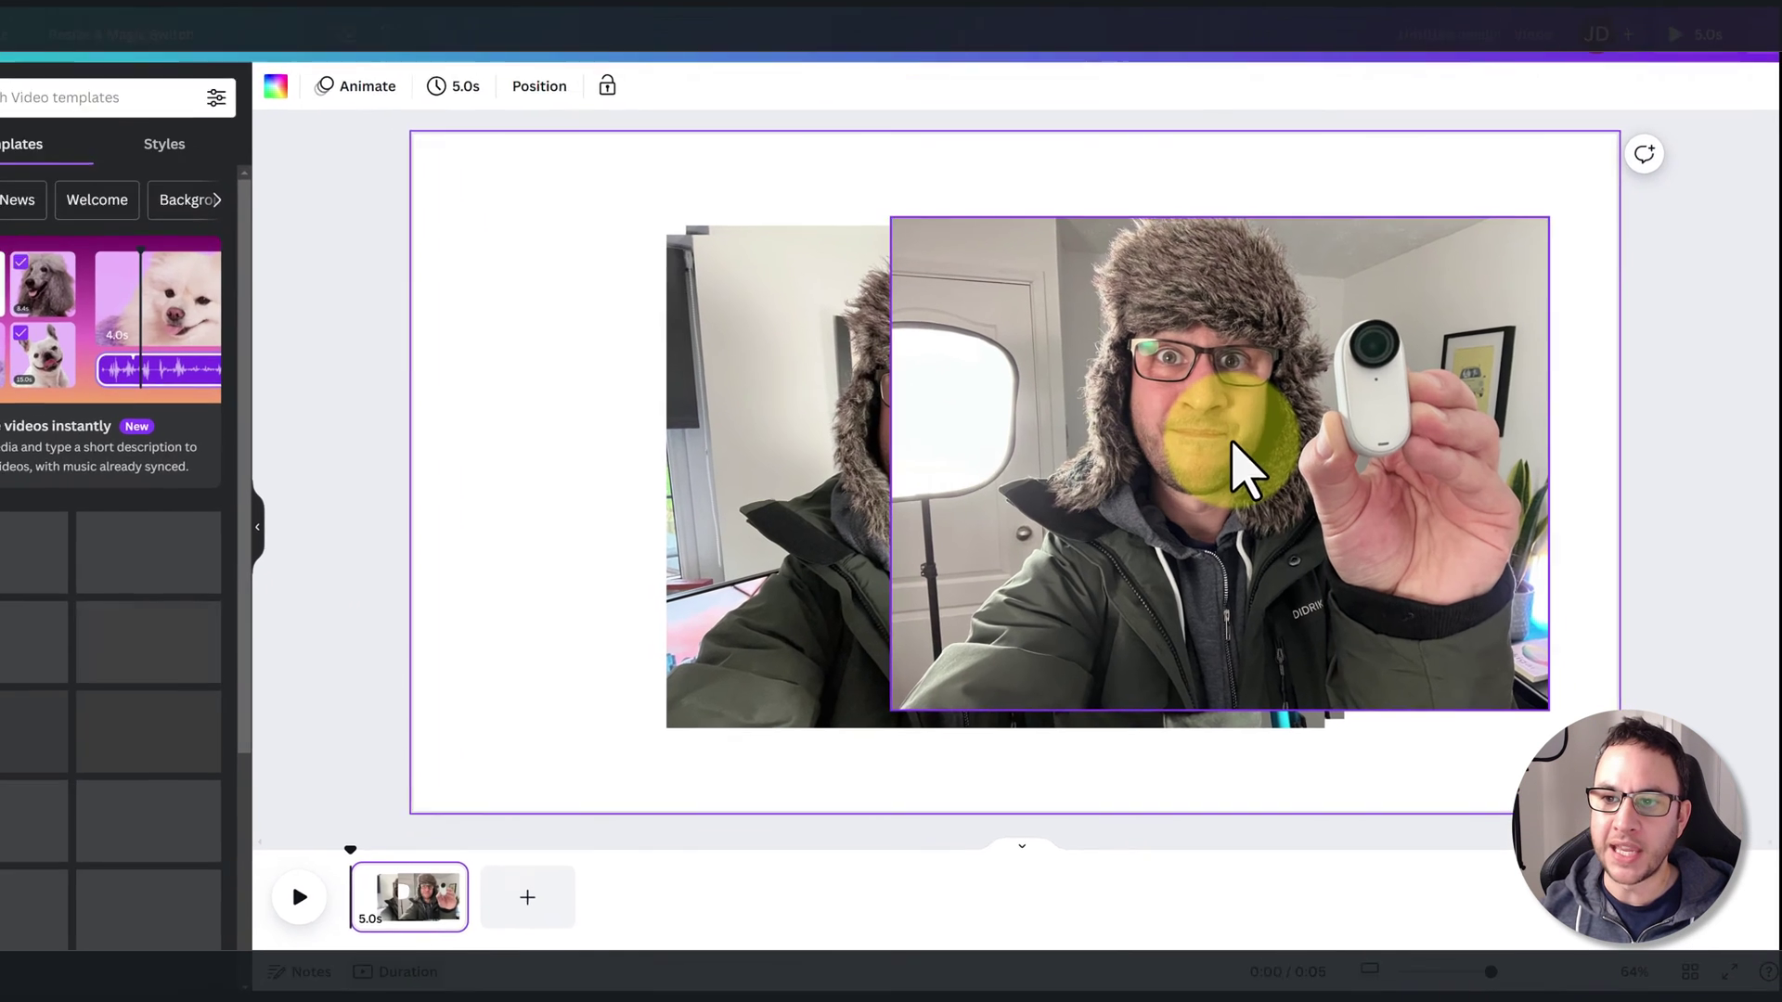
{"action": "left_click", "coordinate": [1206, 473]}
{"action": "left_click", "coordinate": [863, 476]}
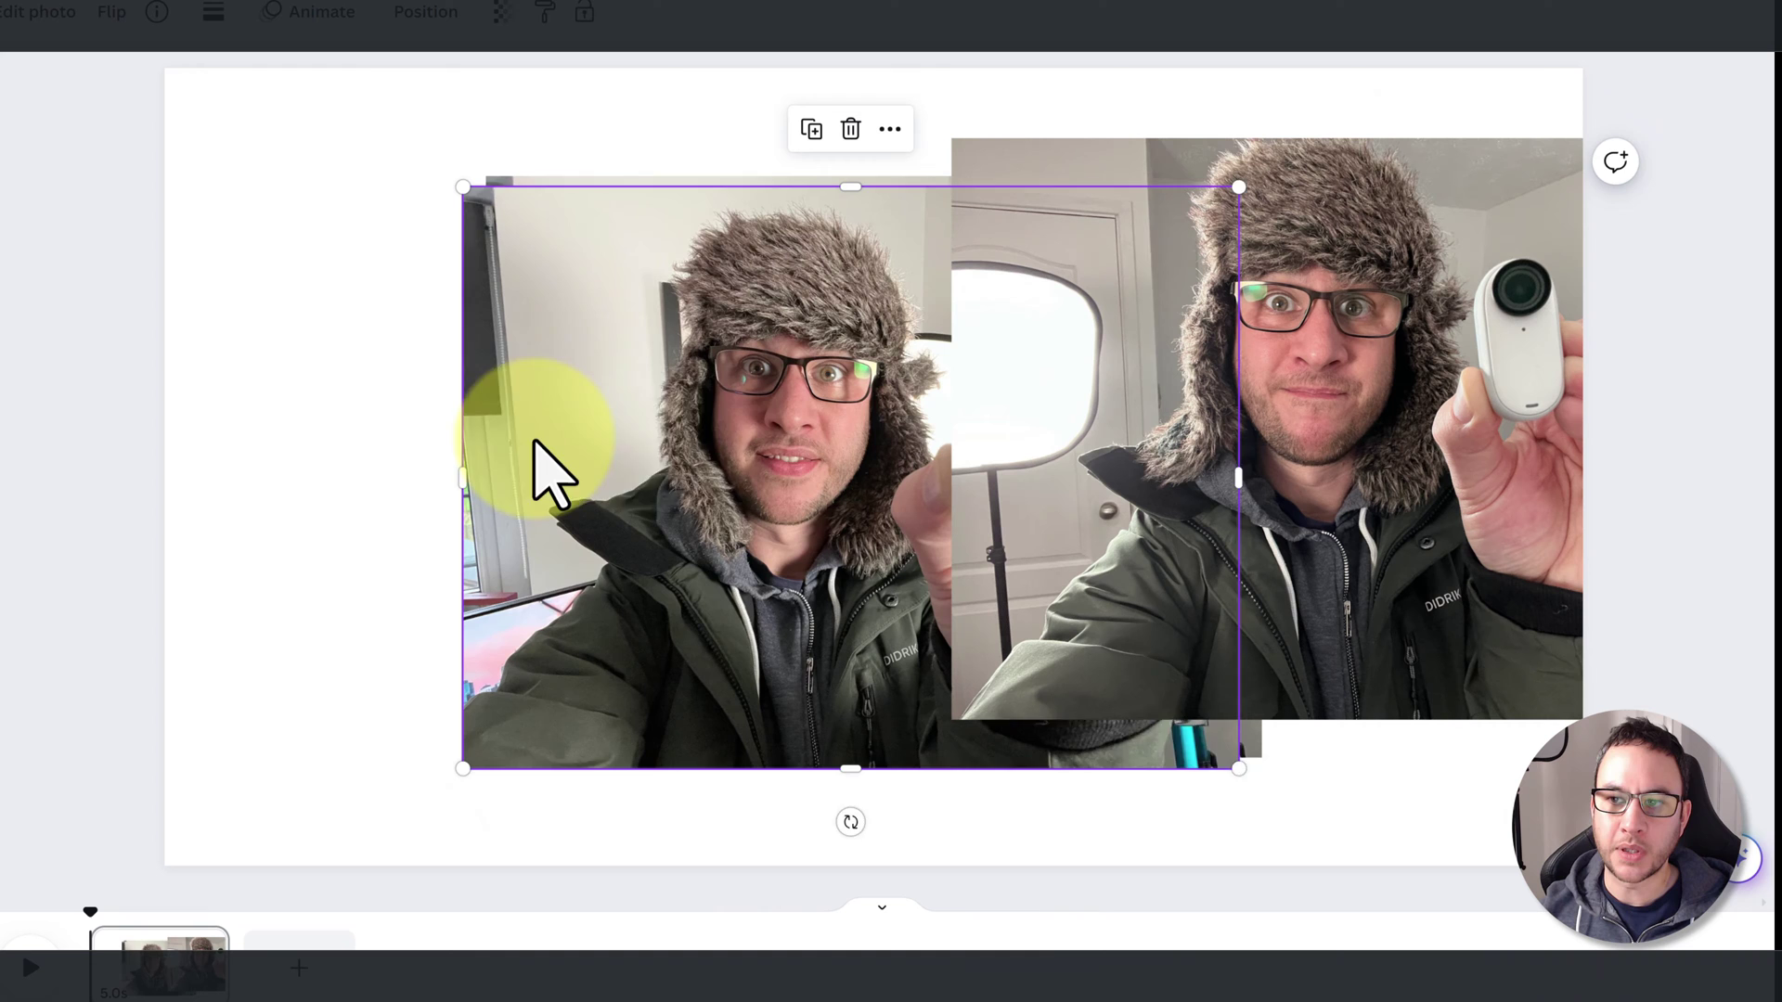
{"action": "left_click_drag", "start_coordinate": [641, 478], "coordinate": [696, 397]}
{"action": "key", "text": "Delete"}
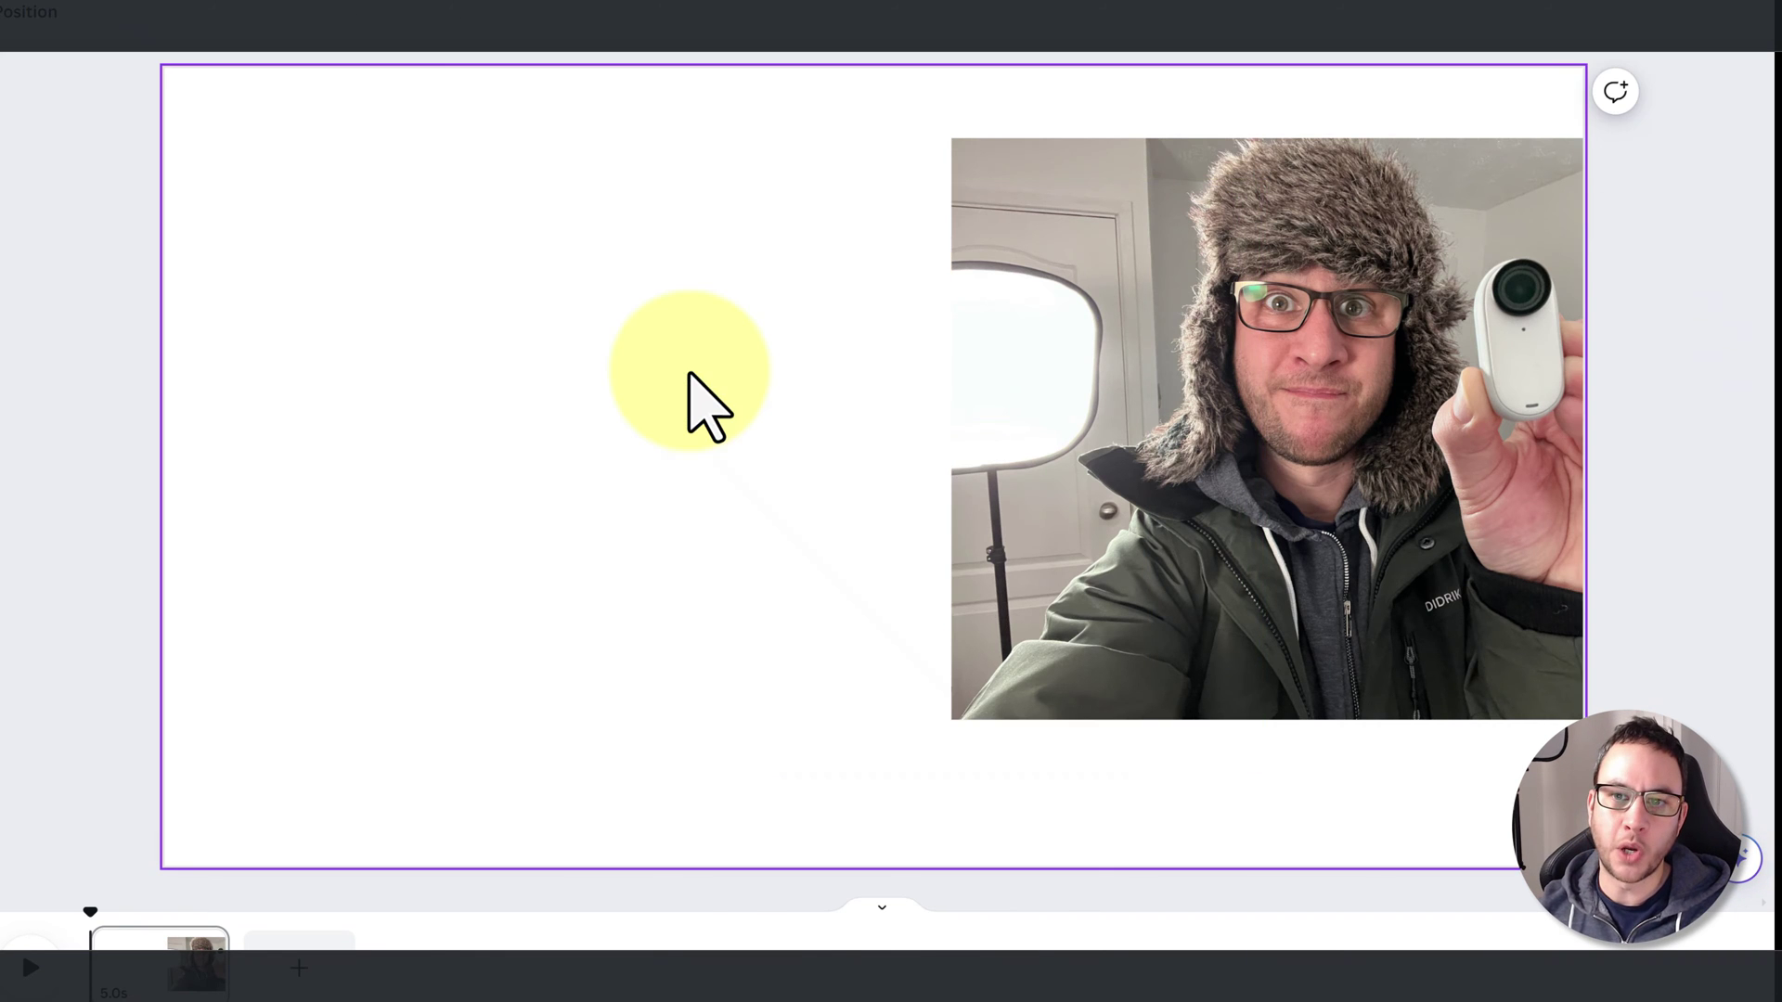
{"action": "left_click_drag", "start_coordinate": [1284, 410], "coordinate": [795, 378]}
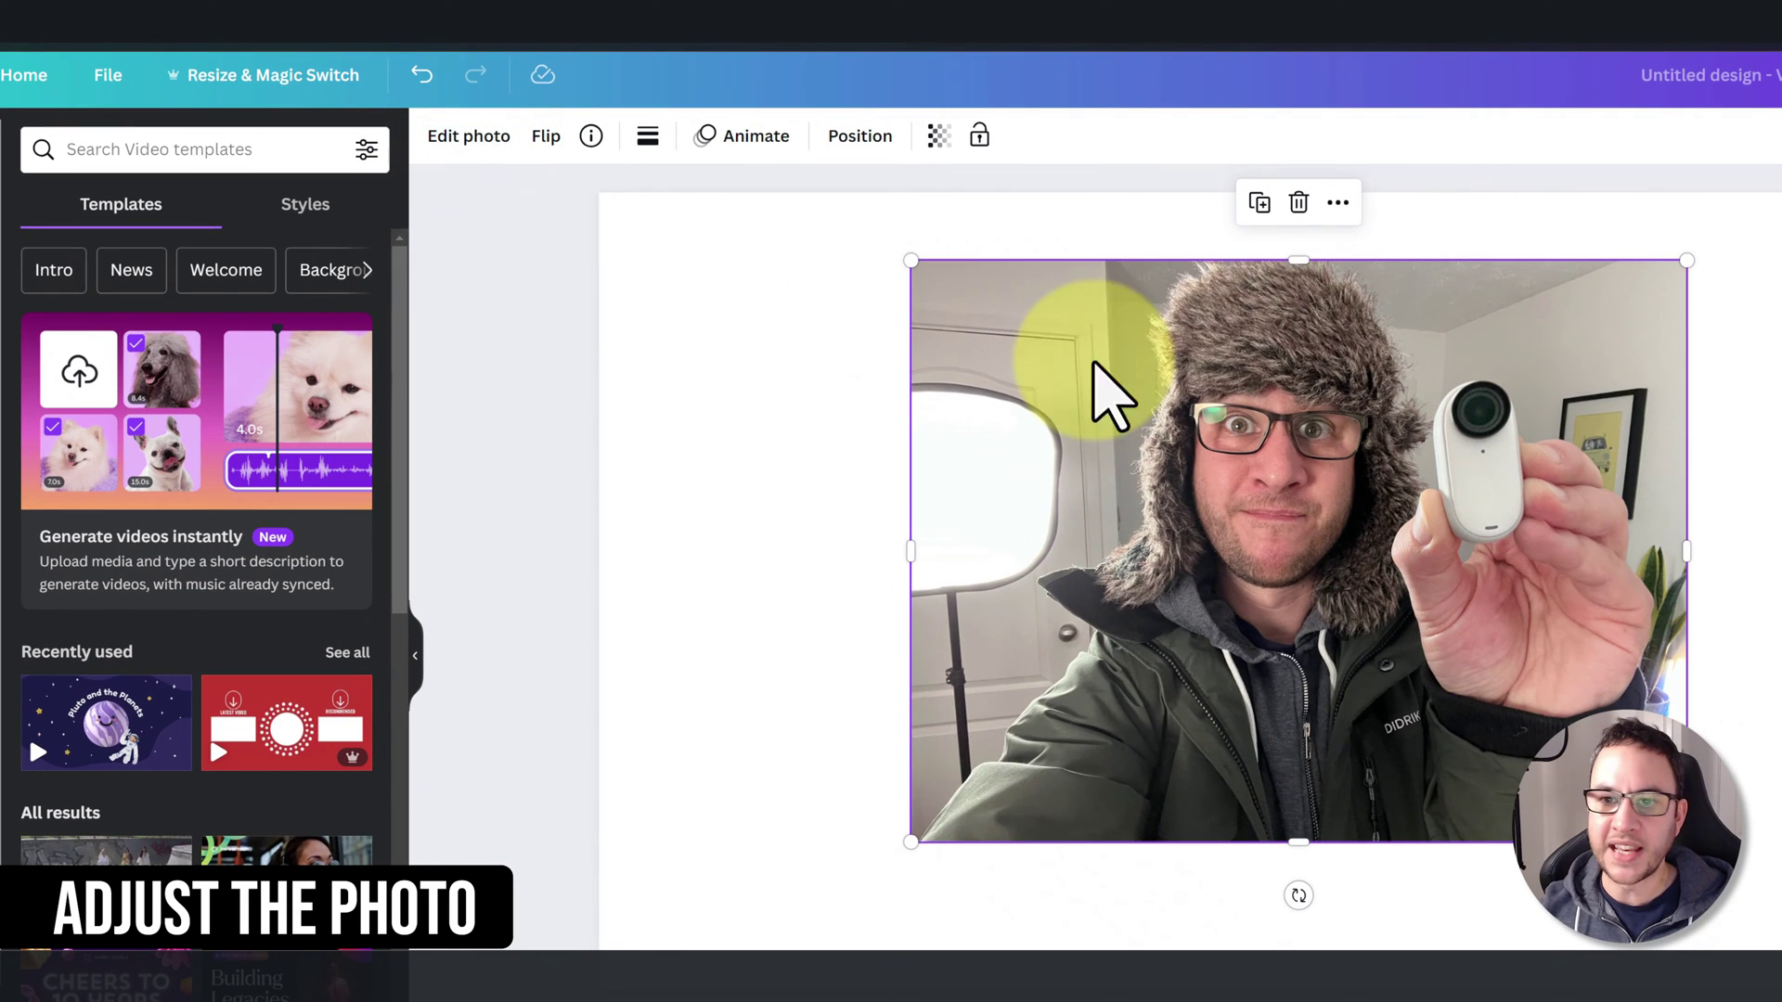
- Adjust the selfie to Contrast 8, Blacks 8, Saturation 7, Sharpness 22, then nudge it left
{"action": "left_click", "coordinate": [468, 137]}
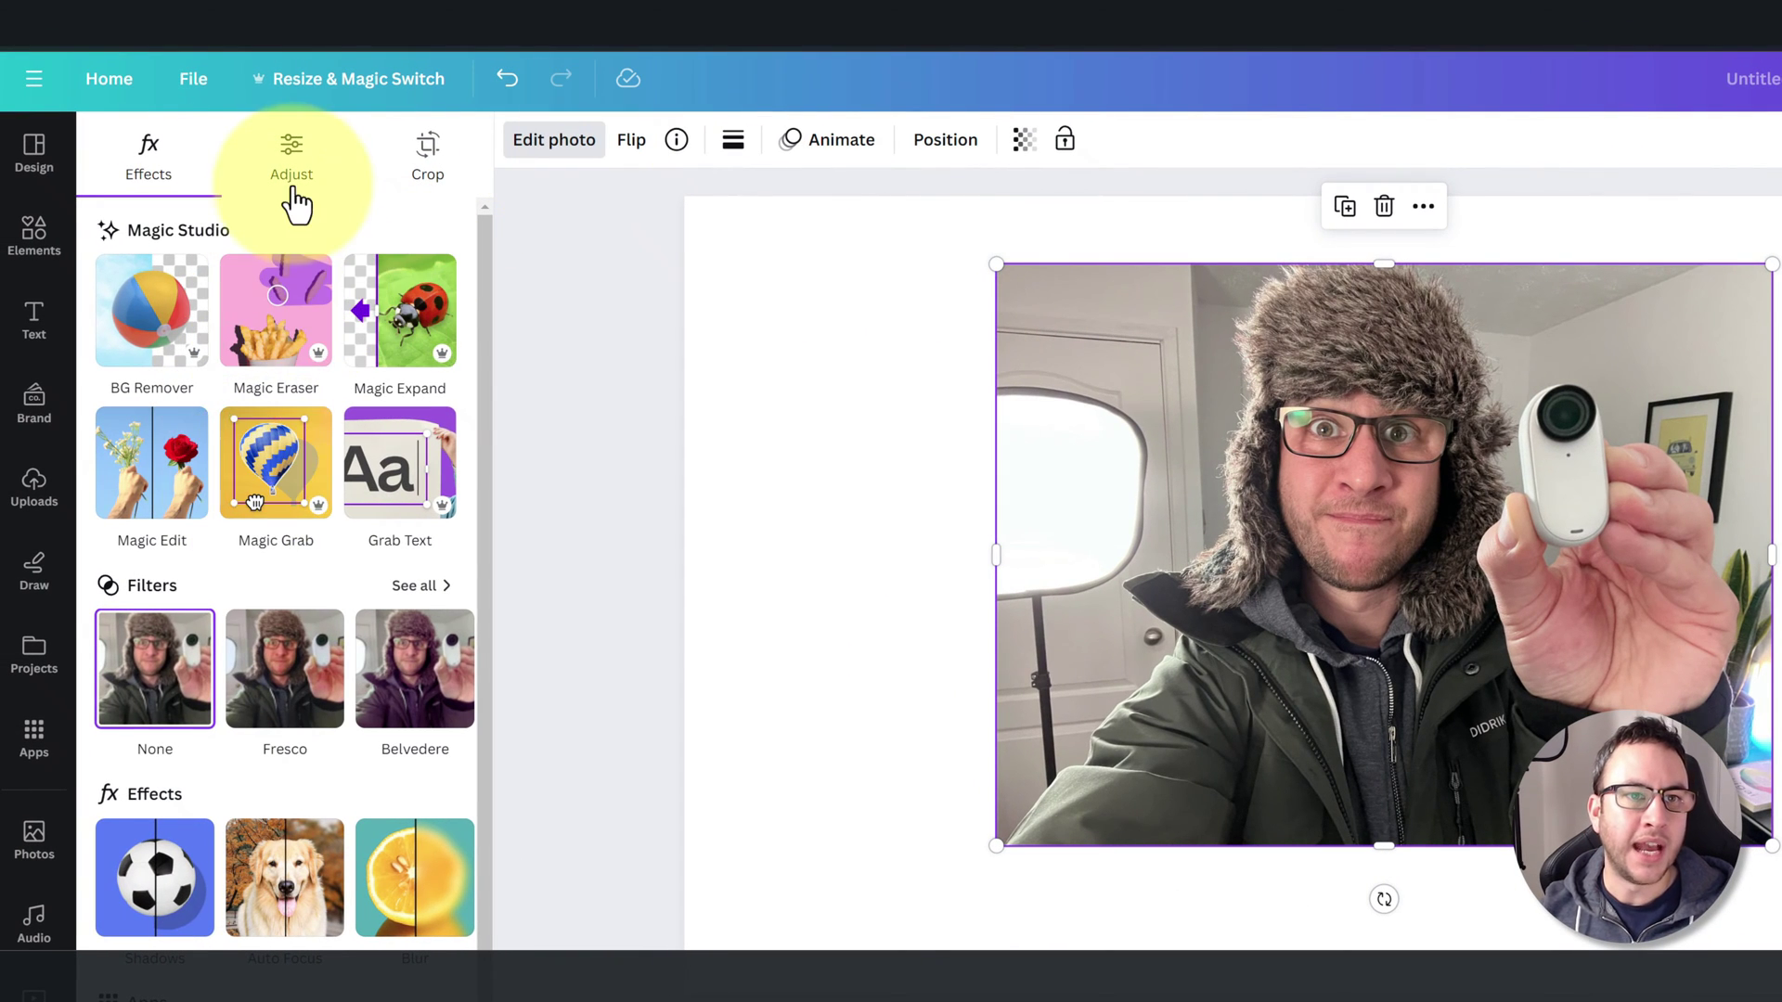
{"action": "left_click", "coordinate": [295, 177]}
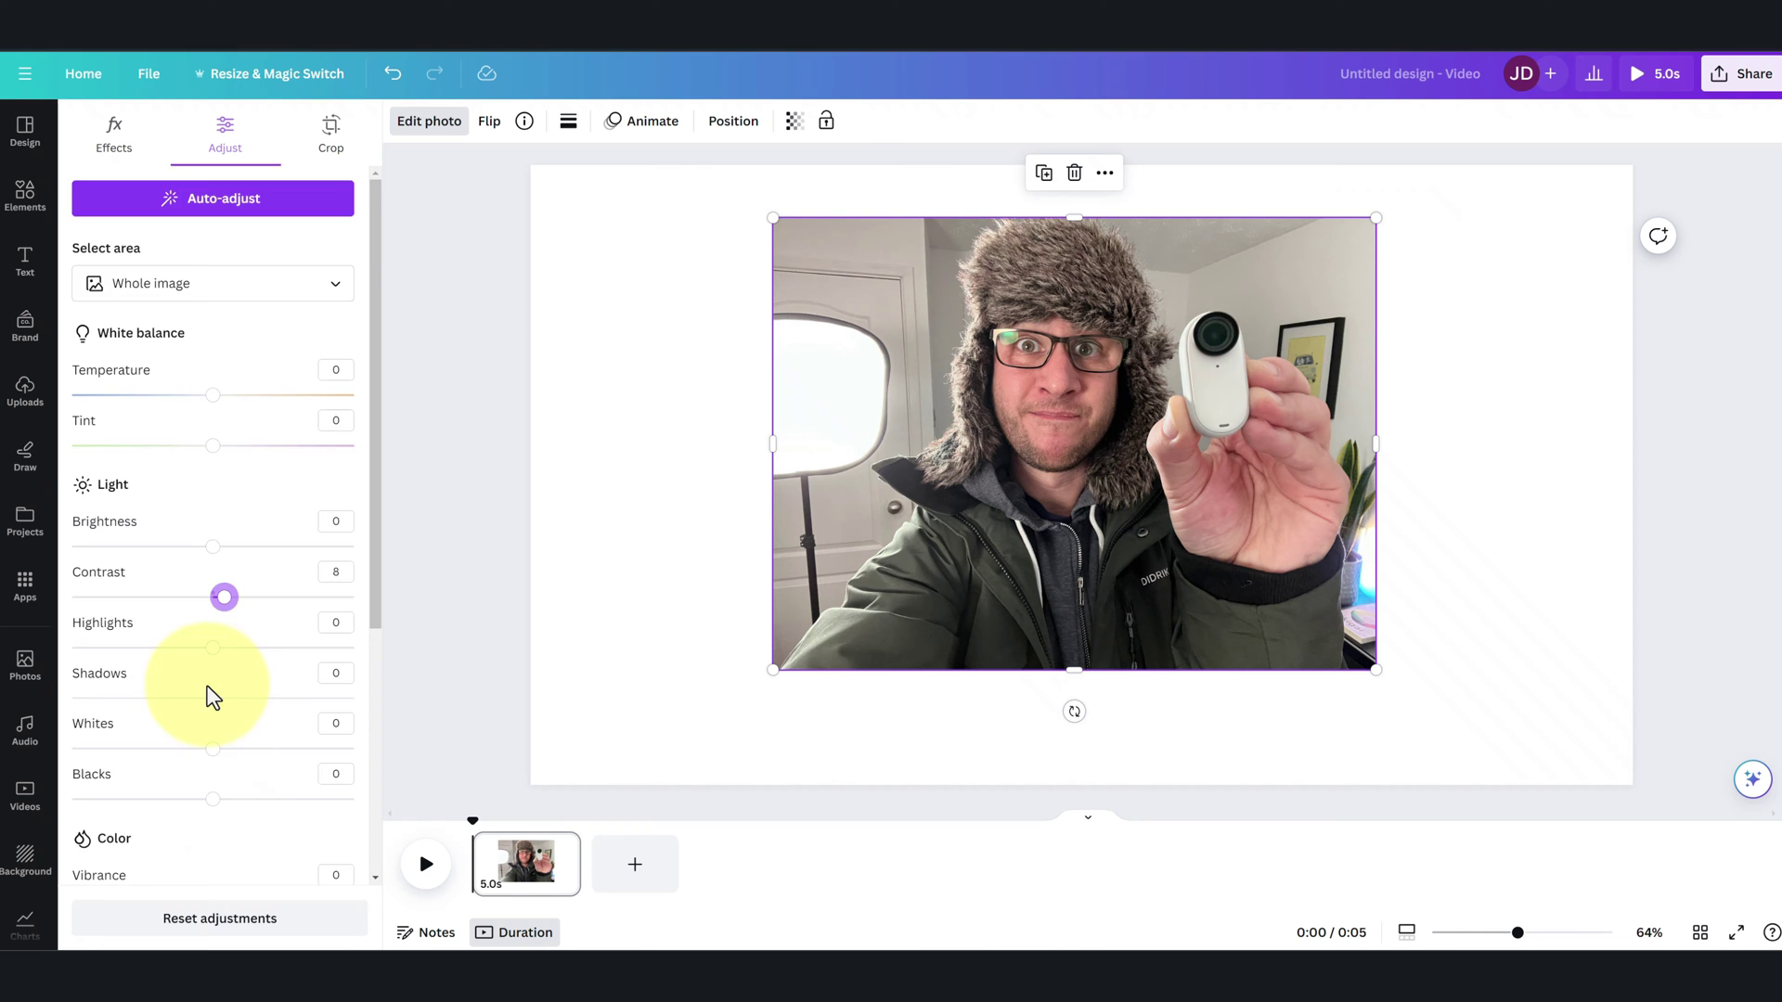
{"action": "scroll", "coordinate": [208, 677], "scroll_direction": "down", "scroll_amount": 2}
{"action": "left_click_drag", "start_coordinate": [212, 633], "coordinate": [224, 633]}
{"action": "left_click_drag", "start_coordinate": [213, 785], "coordinate": [222, 785]}
{"action": "scroll", "coordinate": [225, 784], "scroll_direction": "down", "scroll_amount": 3}
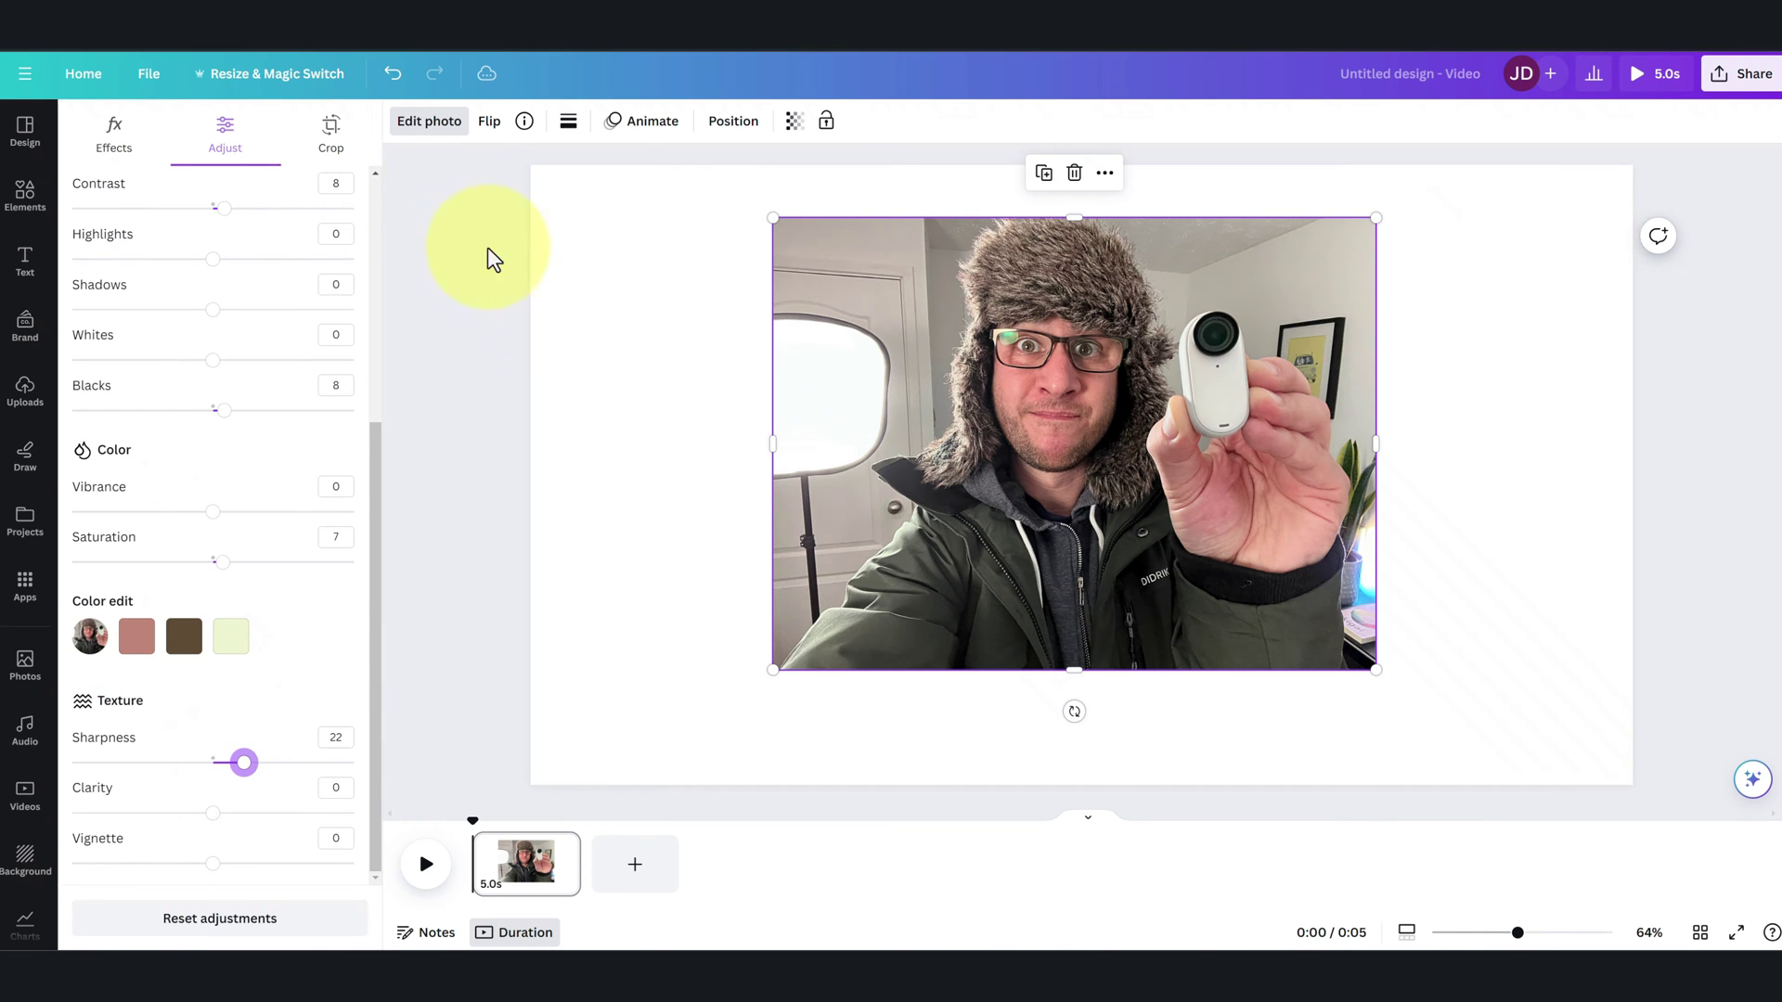
{"action": "left_click", "coordinate": [640, 351]}
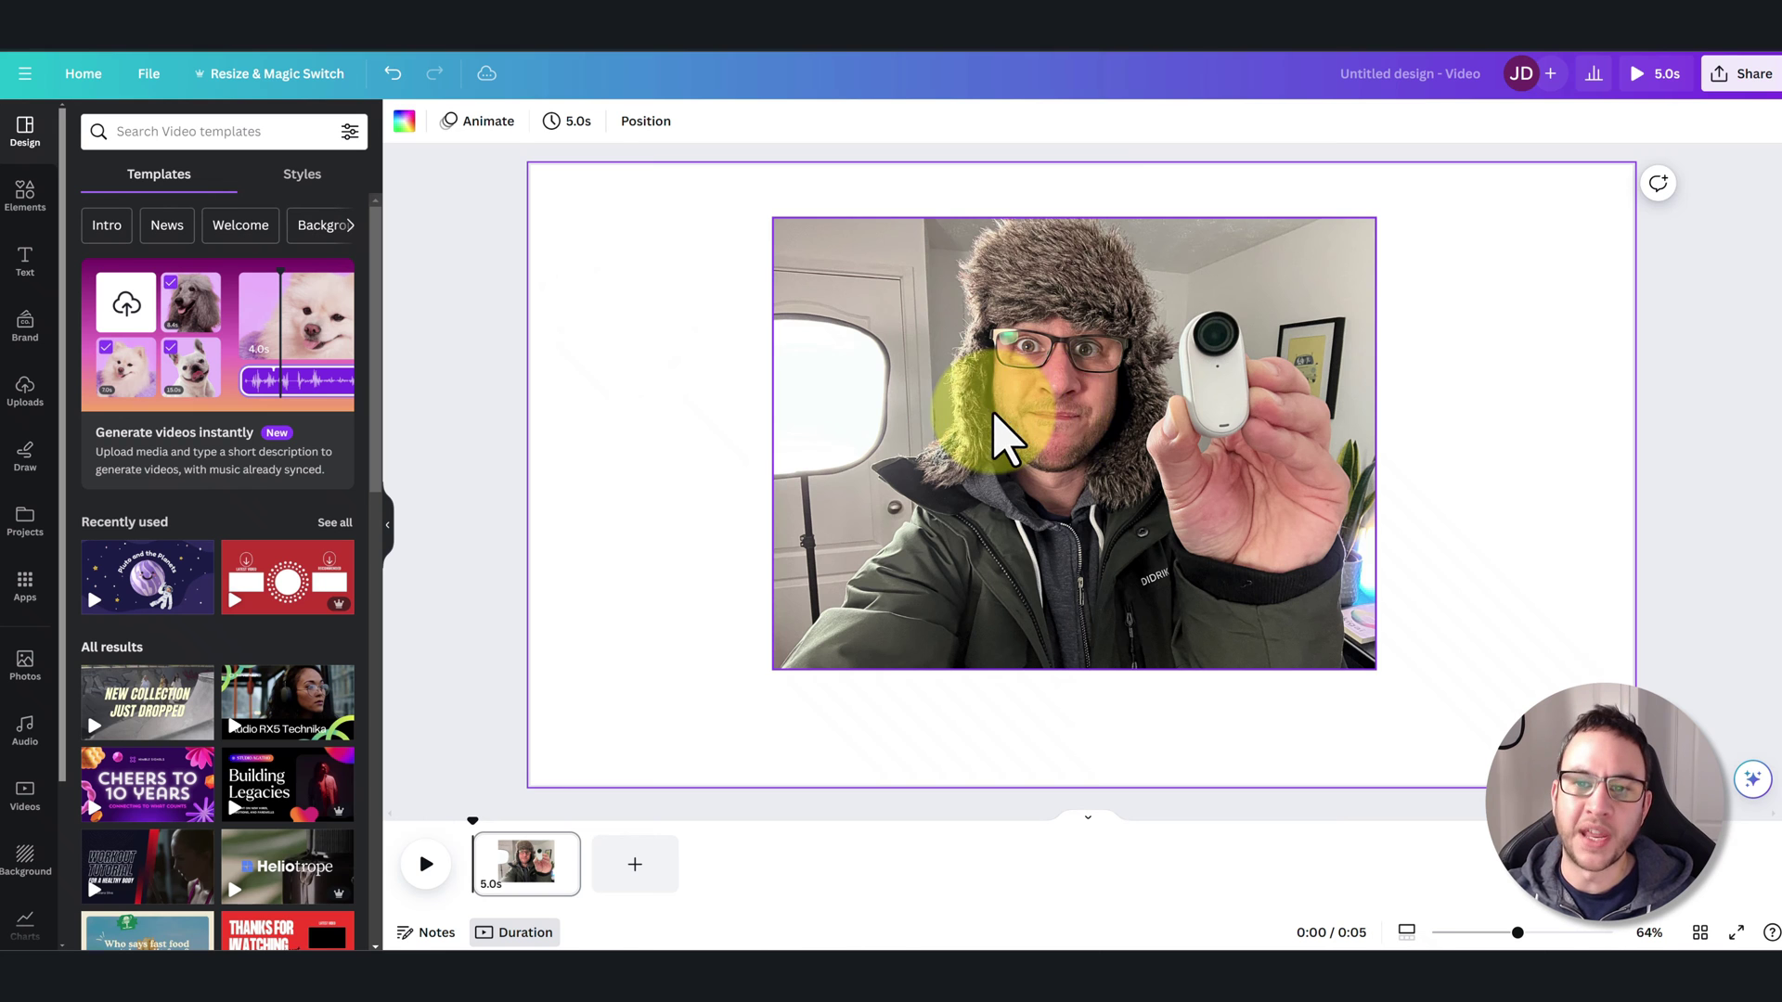
{"action": "left_click_drag", "start_coordinate": [993, 412], "coordinate": [922, 414]}
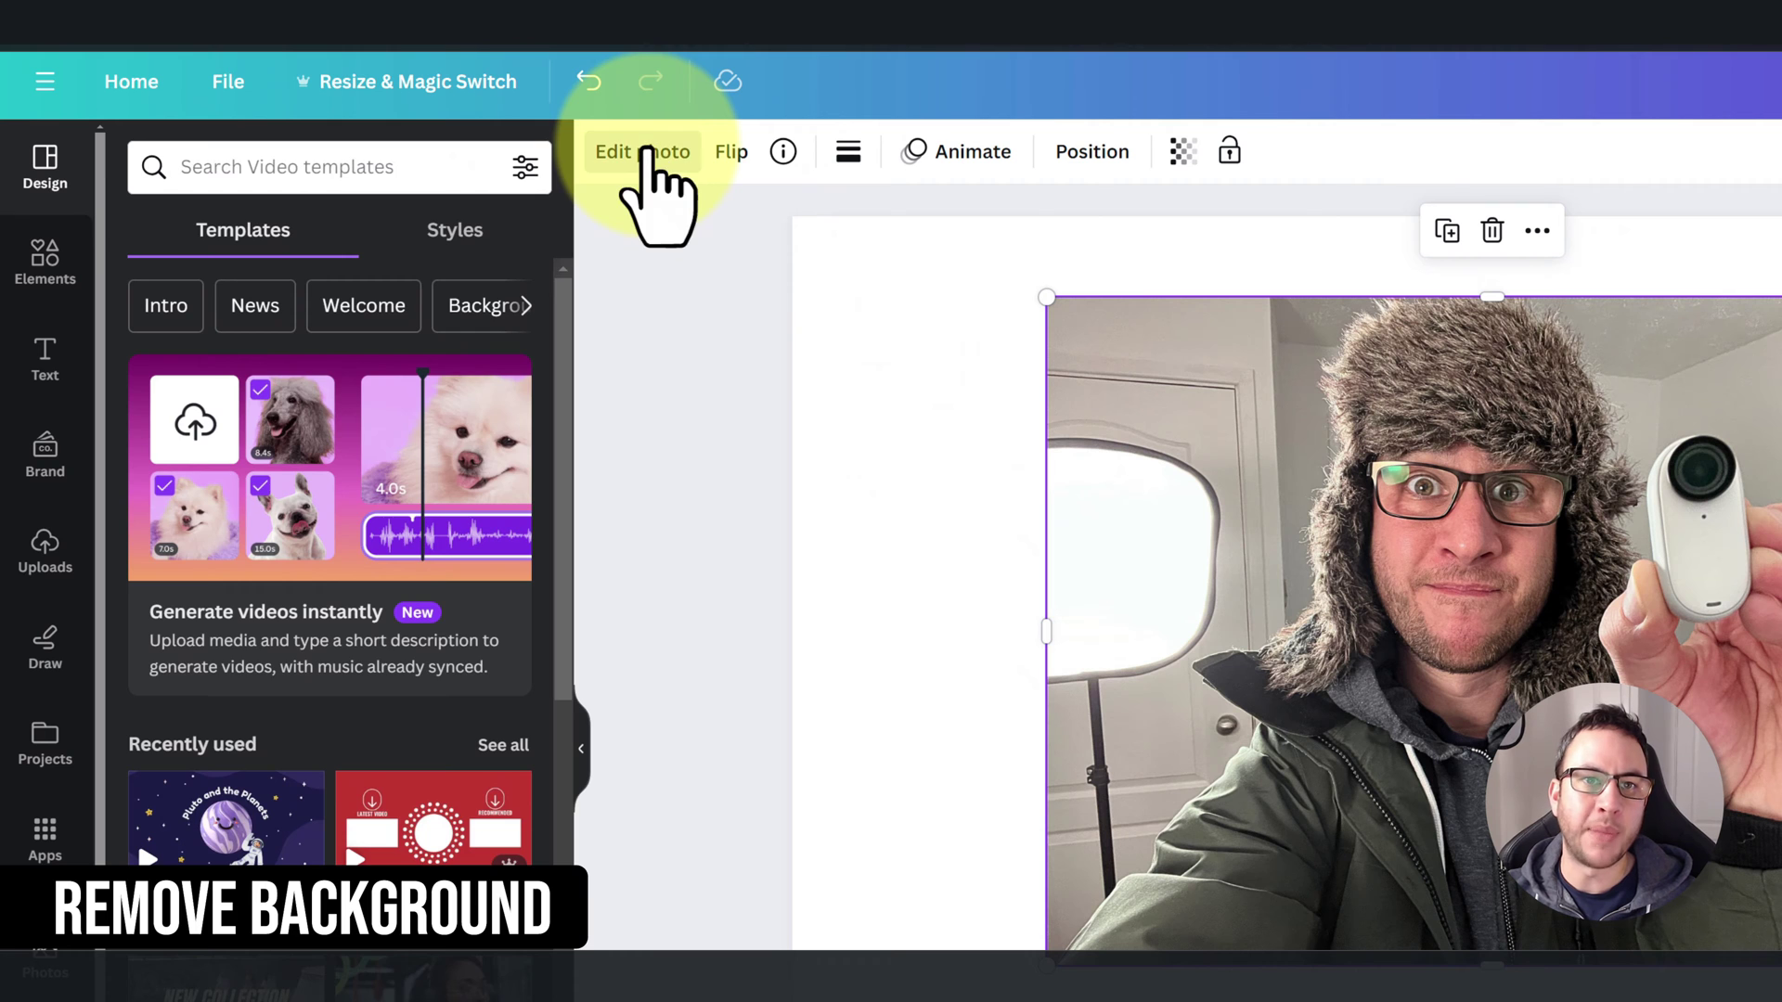
- Apply BG Remover to the selfie and shift the cutout slightly down-right
{"action": "left_click", "coordinate": [647, 150]}
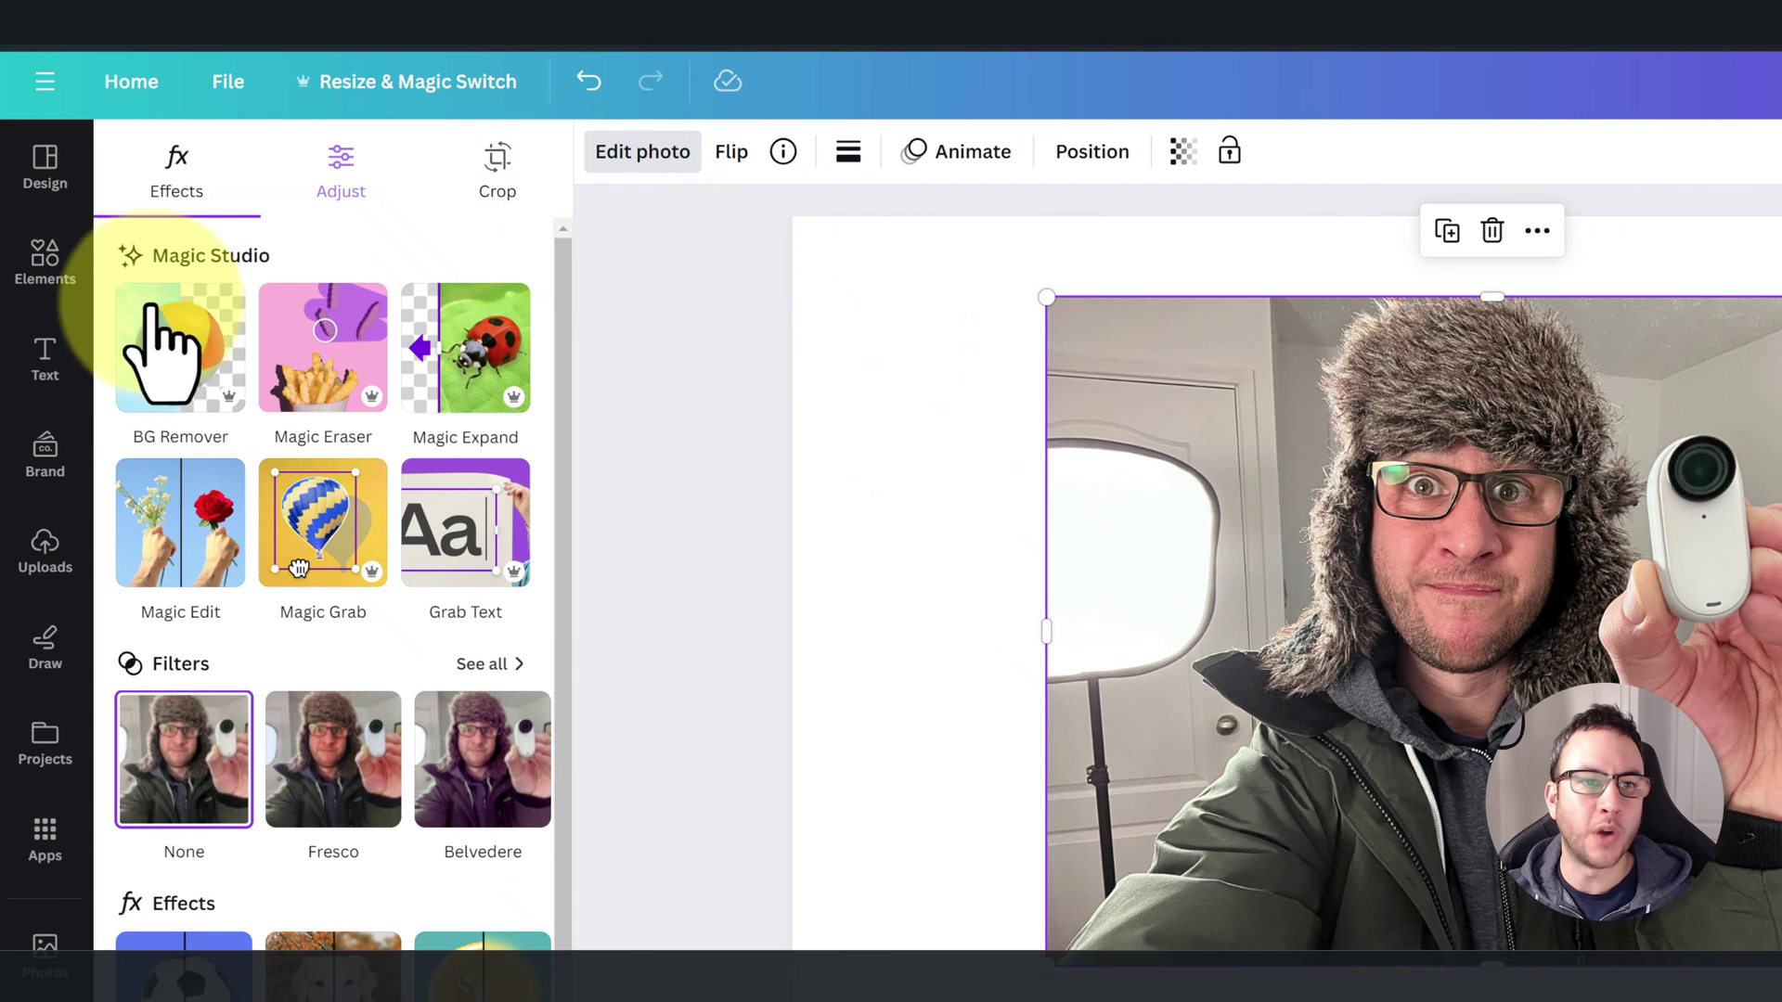
{"action": "left_click", "coordinate": [180, 341]}
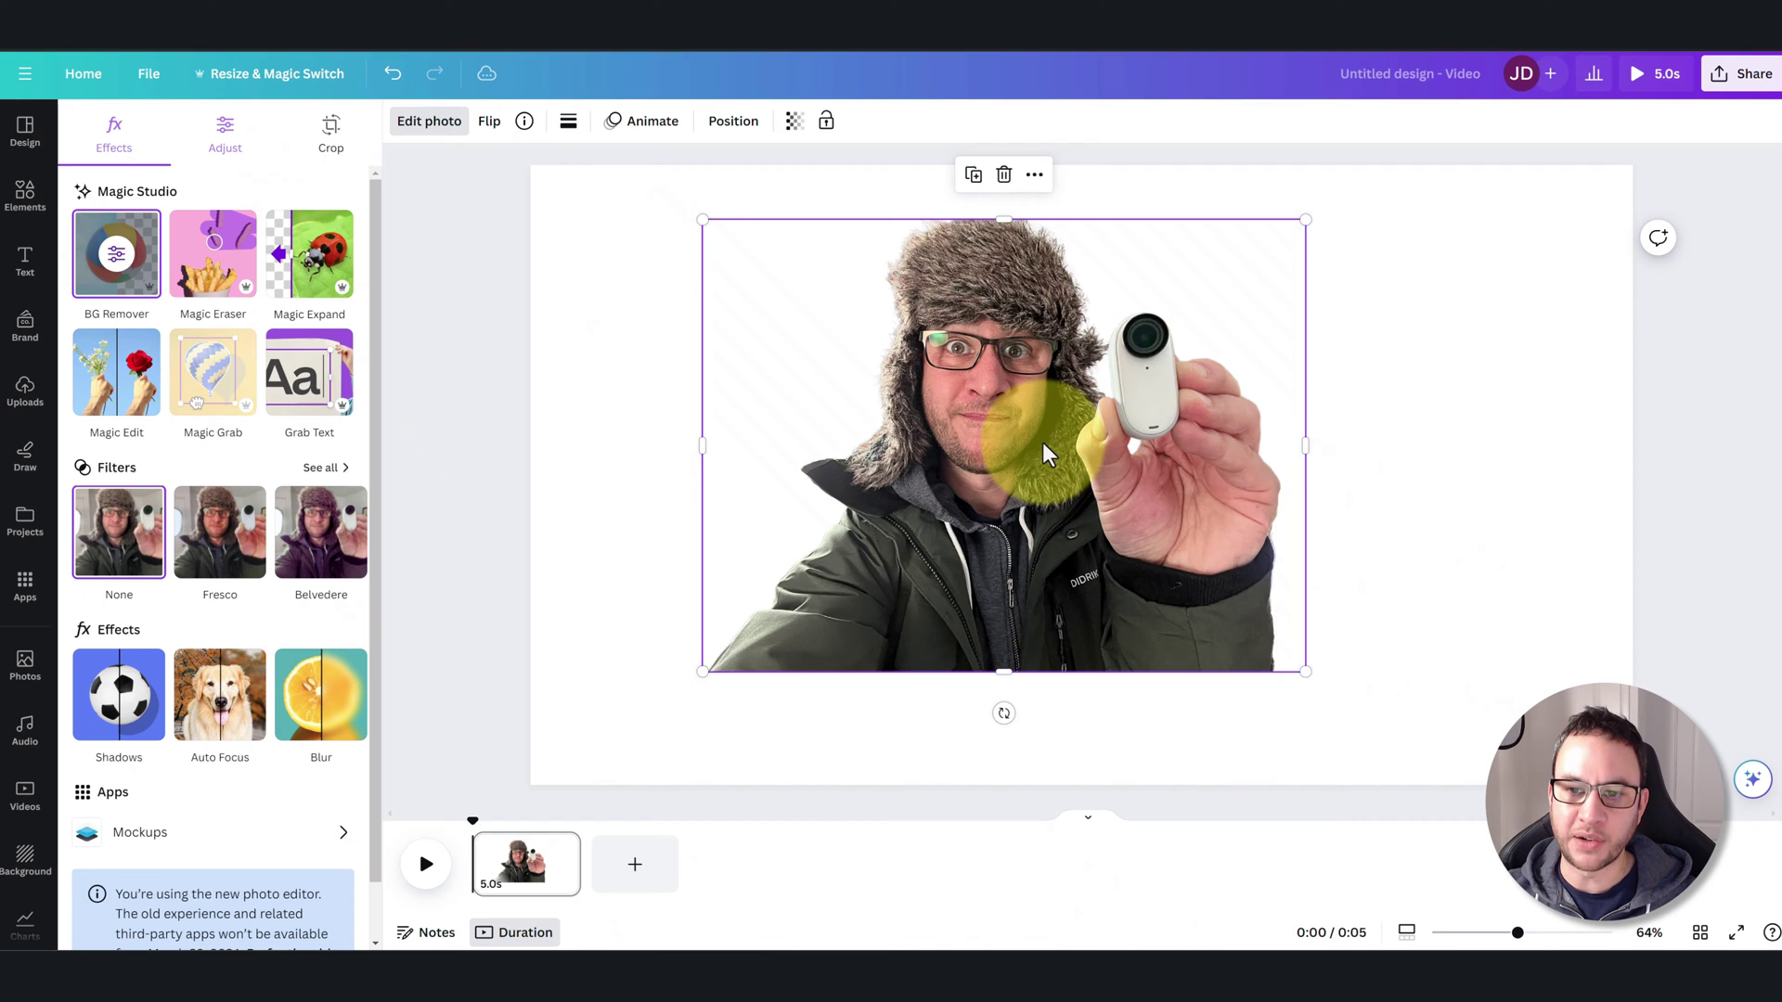
{"action": "left_click_drag", "start_coordinate": [1047, 453], "coordinate": [1110, 504]}
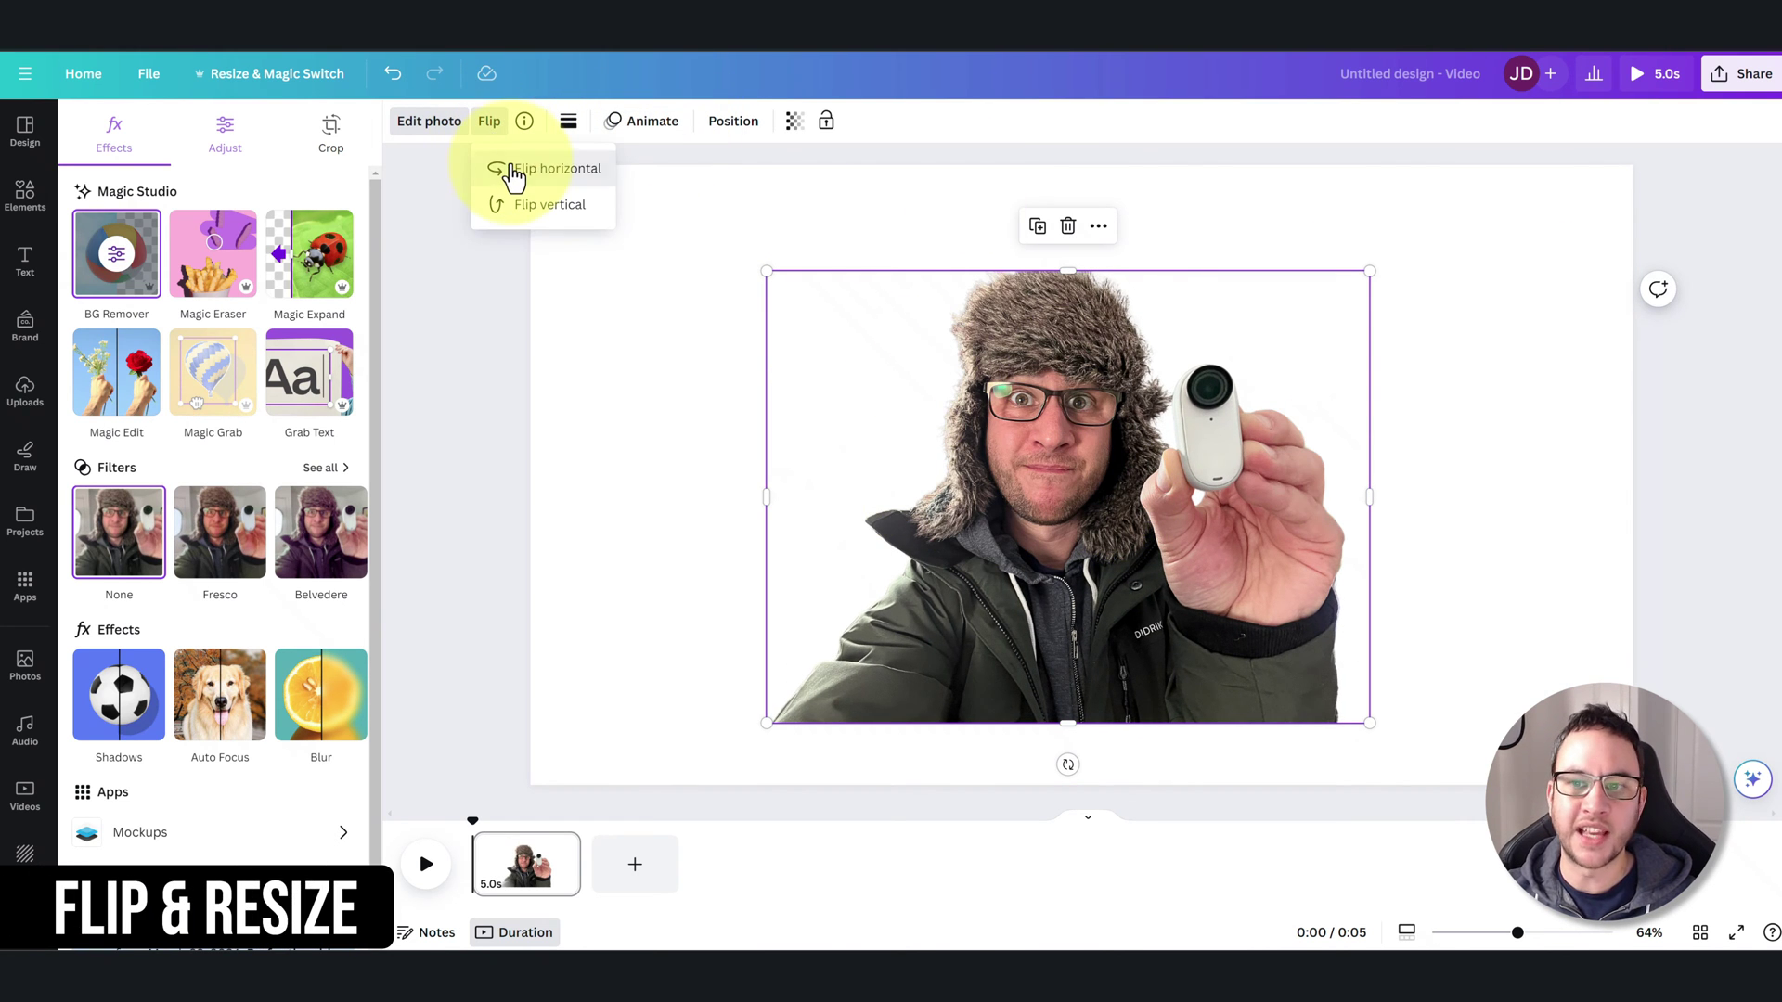
- Flip the cutout horizontally and enlarge it across the right side, bleeding off the edge
{"action": "left_click", "coordinate": [516, 170]}
{"action": "left_click_drag", "start_coordinate": [1033, 397], "coordinate": [1125, 436]}
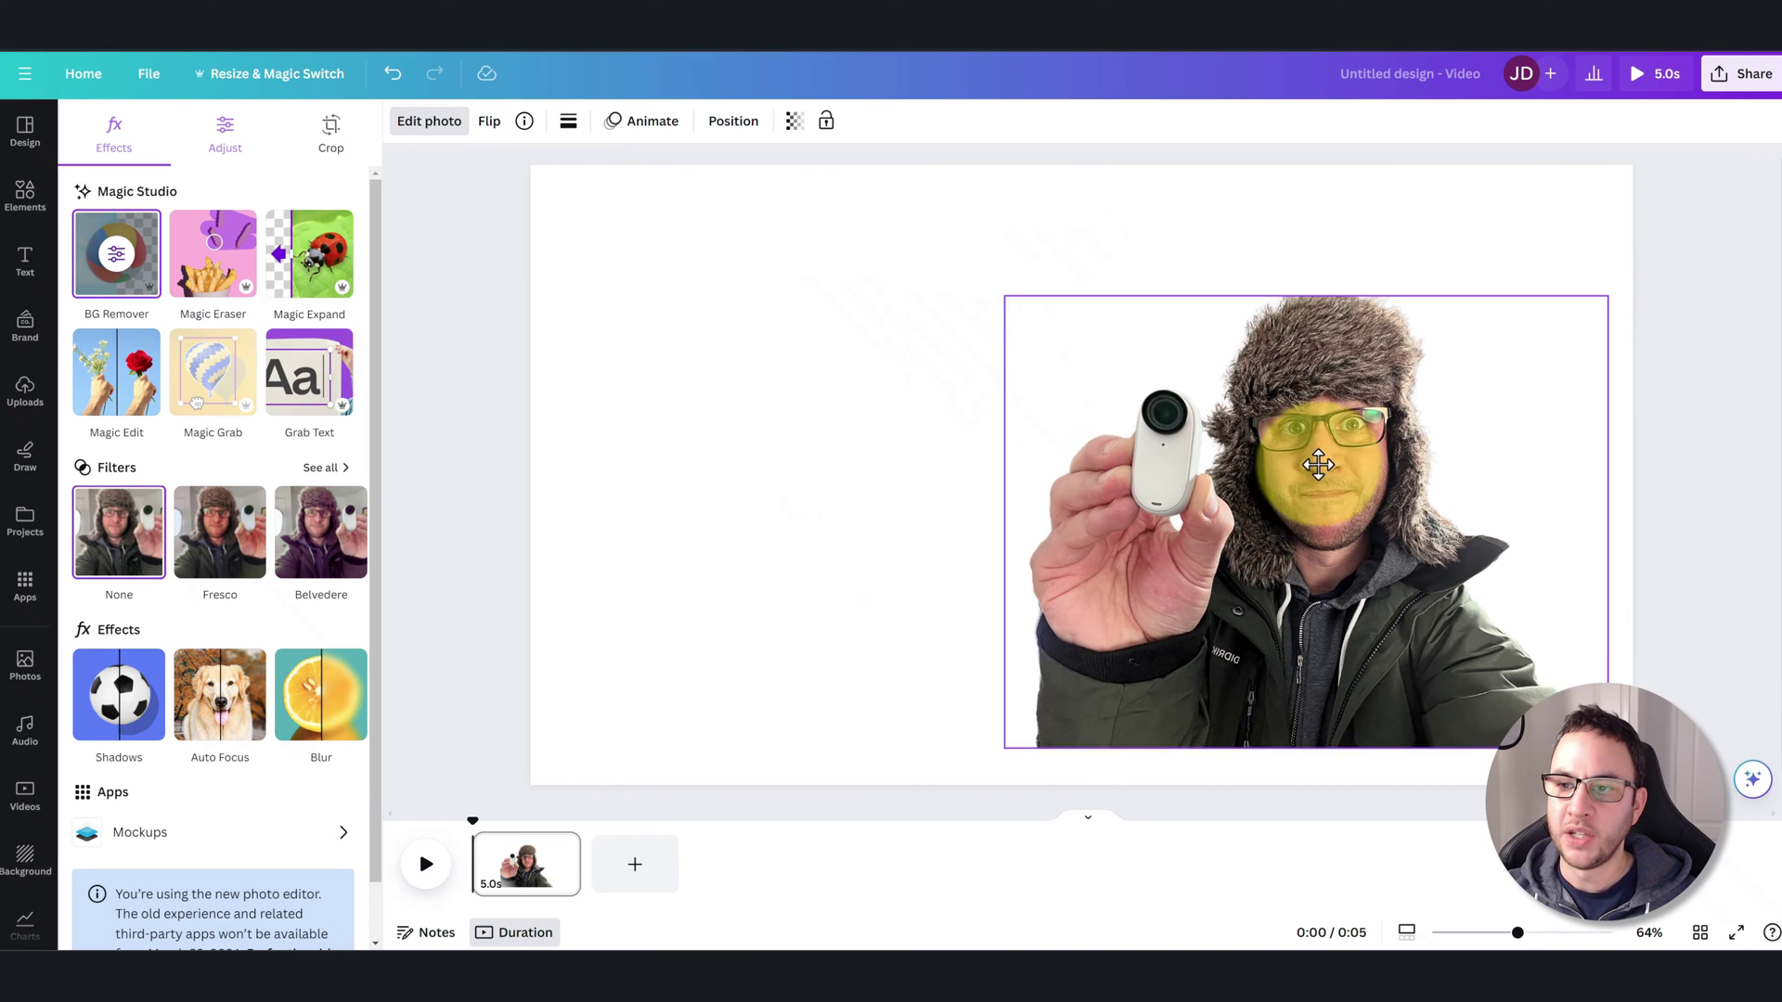
{"action": "left_click_drag", "start_coordinate": [1318, 464], "coordinate": [1390, 494]}
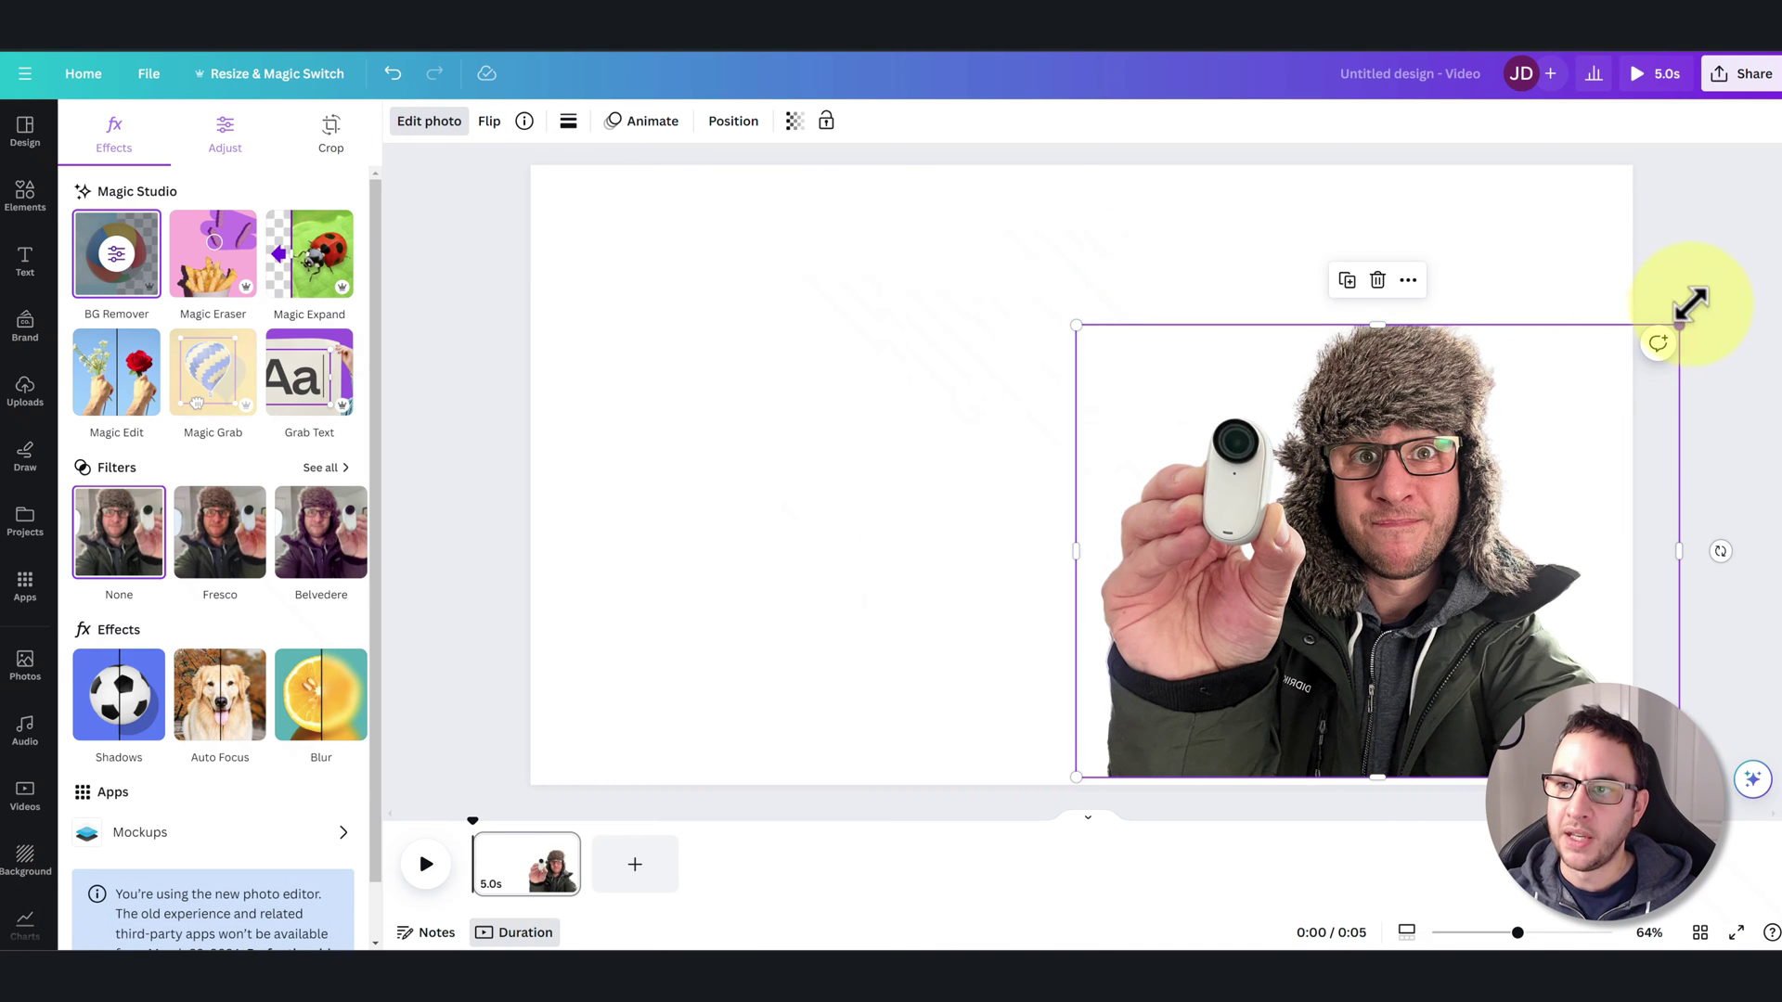
{"action": "left_click_drag", "start_coordinate": [1691, 303], "coordinate": [1778, 79]}
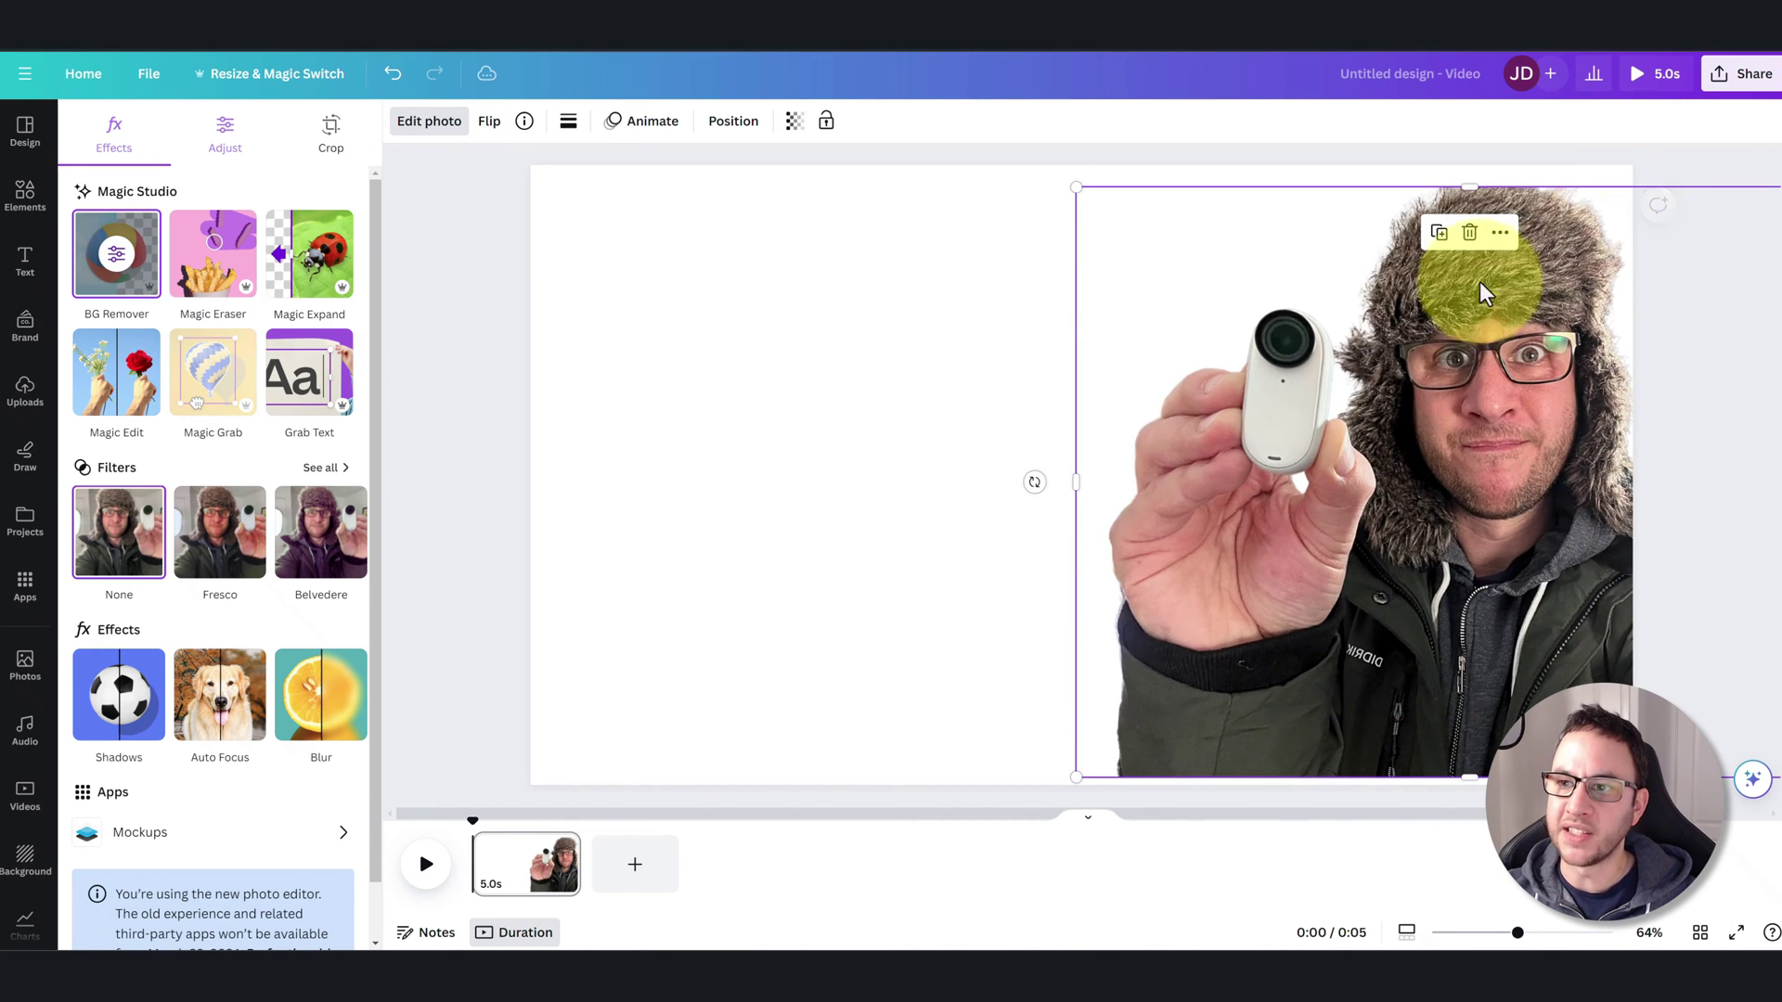
{"action": "left_click_drag", "start_coordinate": [1439, 410], "coordinate": [1392, 379]}
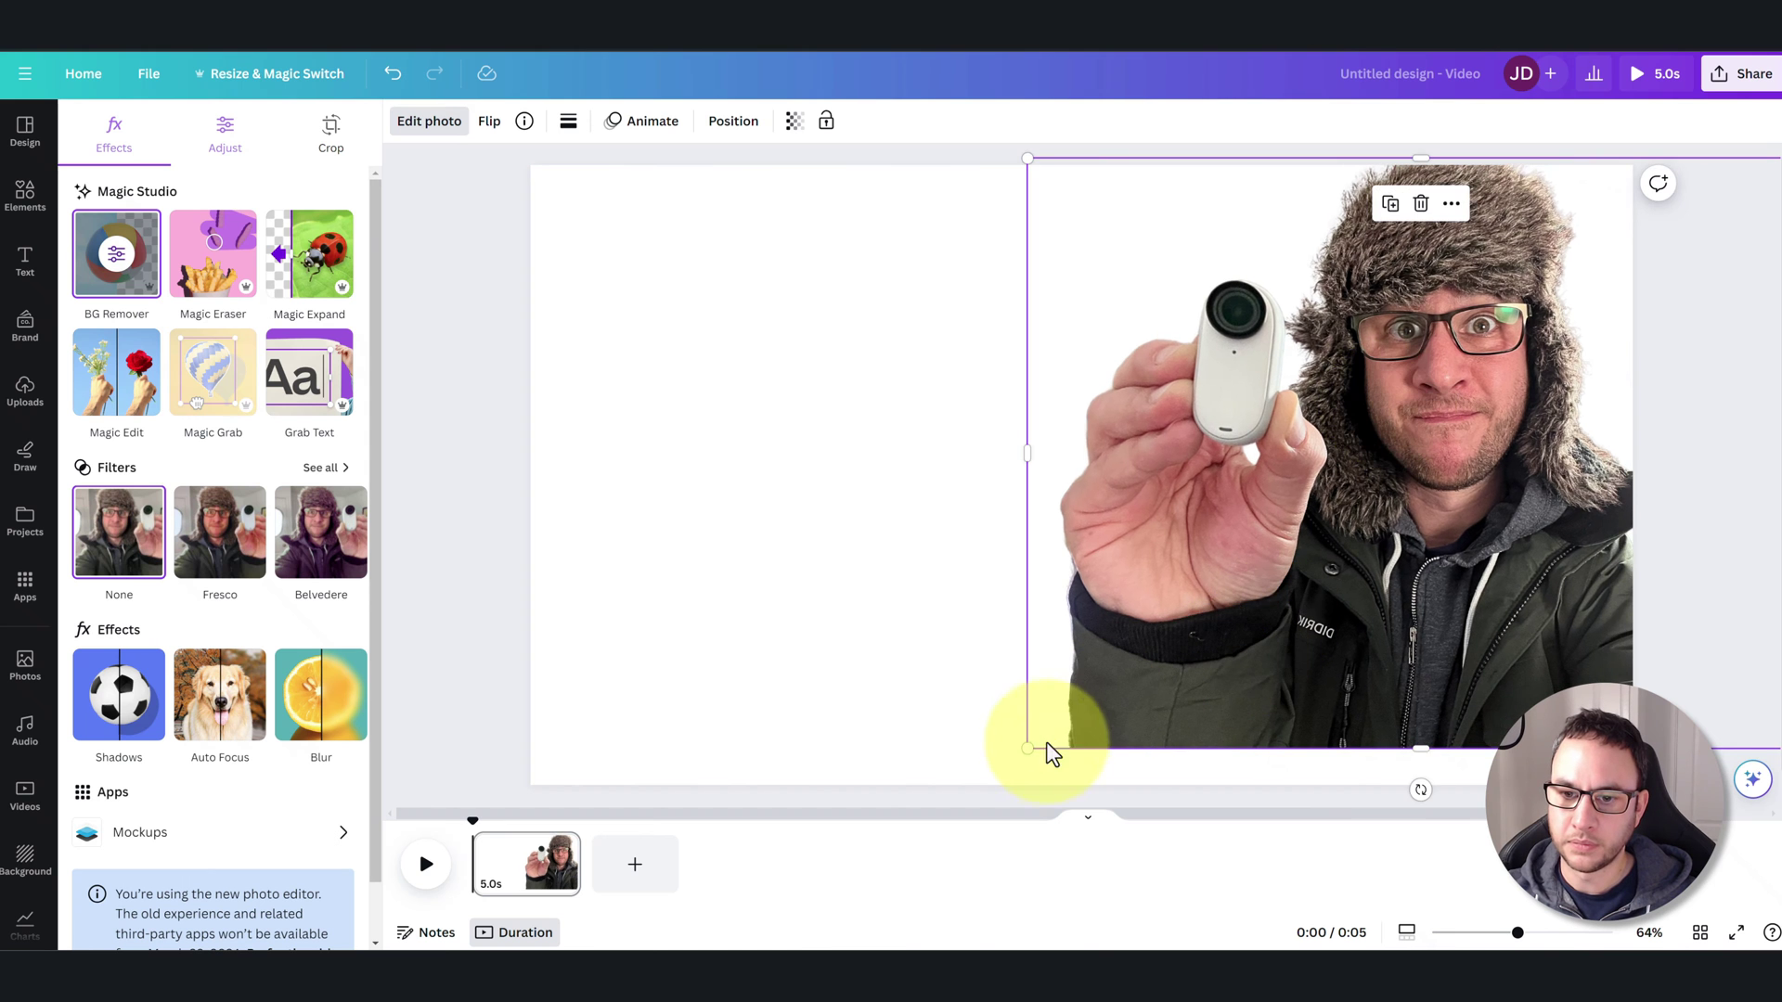
{"action": "left_click_drag", "start_coordinate": [1029, 743], "coordinate": [984, 790]}
{"action": "left_click", "coordinate": [803, 346]}
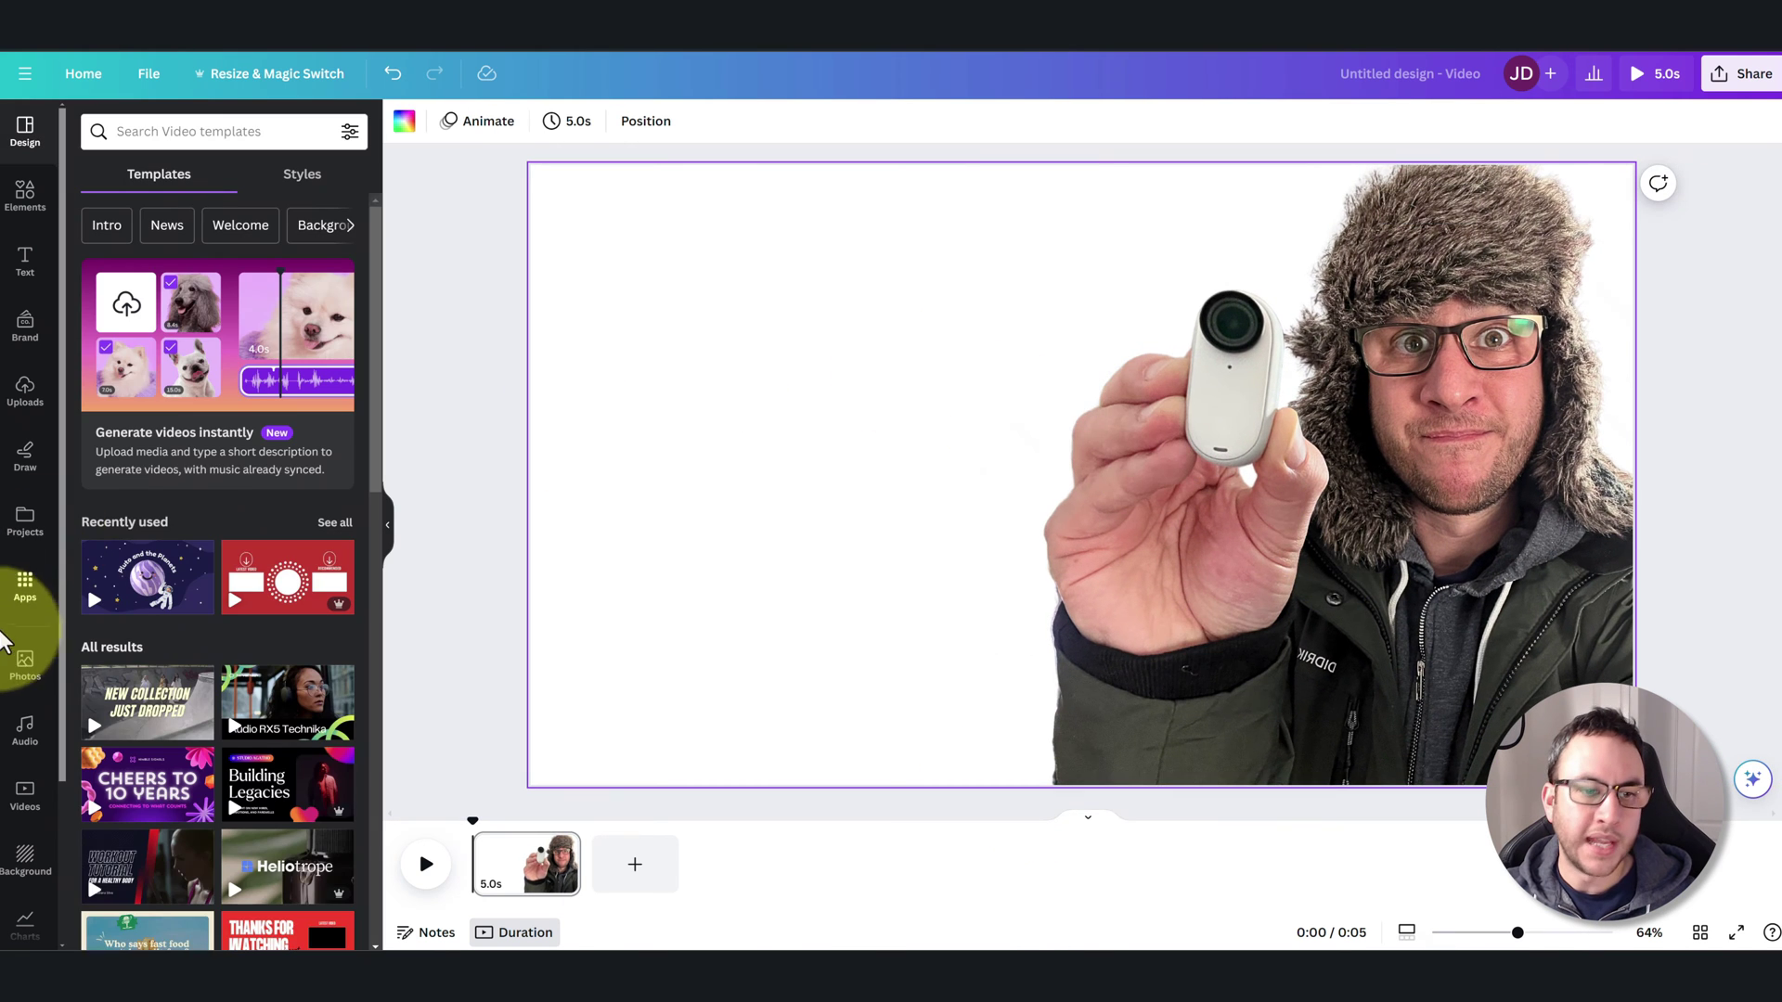
- Search the stock photos for 'mountain range snow'
{"action": "left_click", "coordinate": [25, 666]}
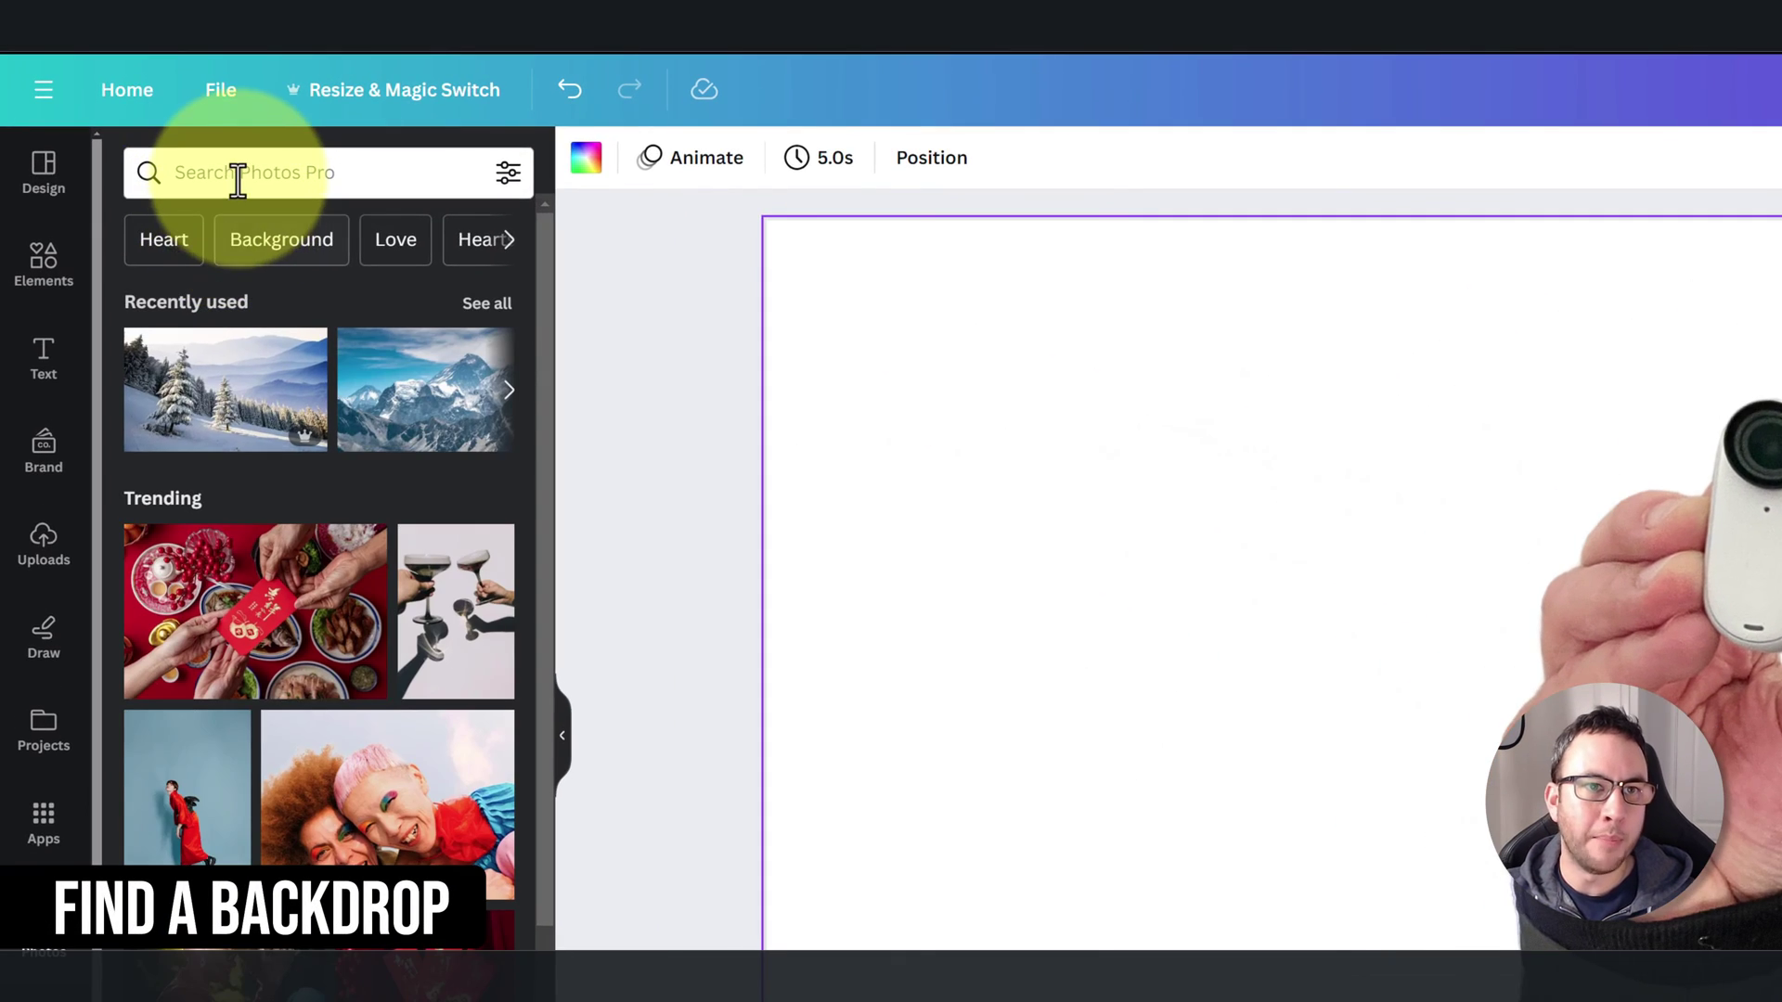
{"action": "left_click", "coordinate": [229, 176]}
{"action": "type", "text": "mountain"}
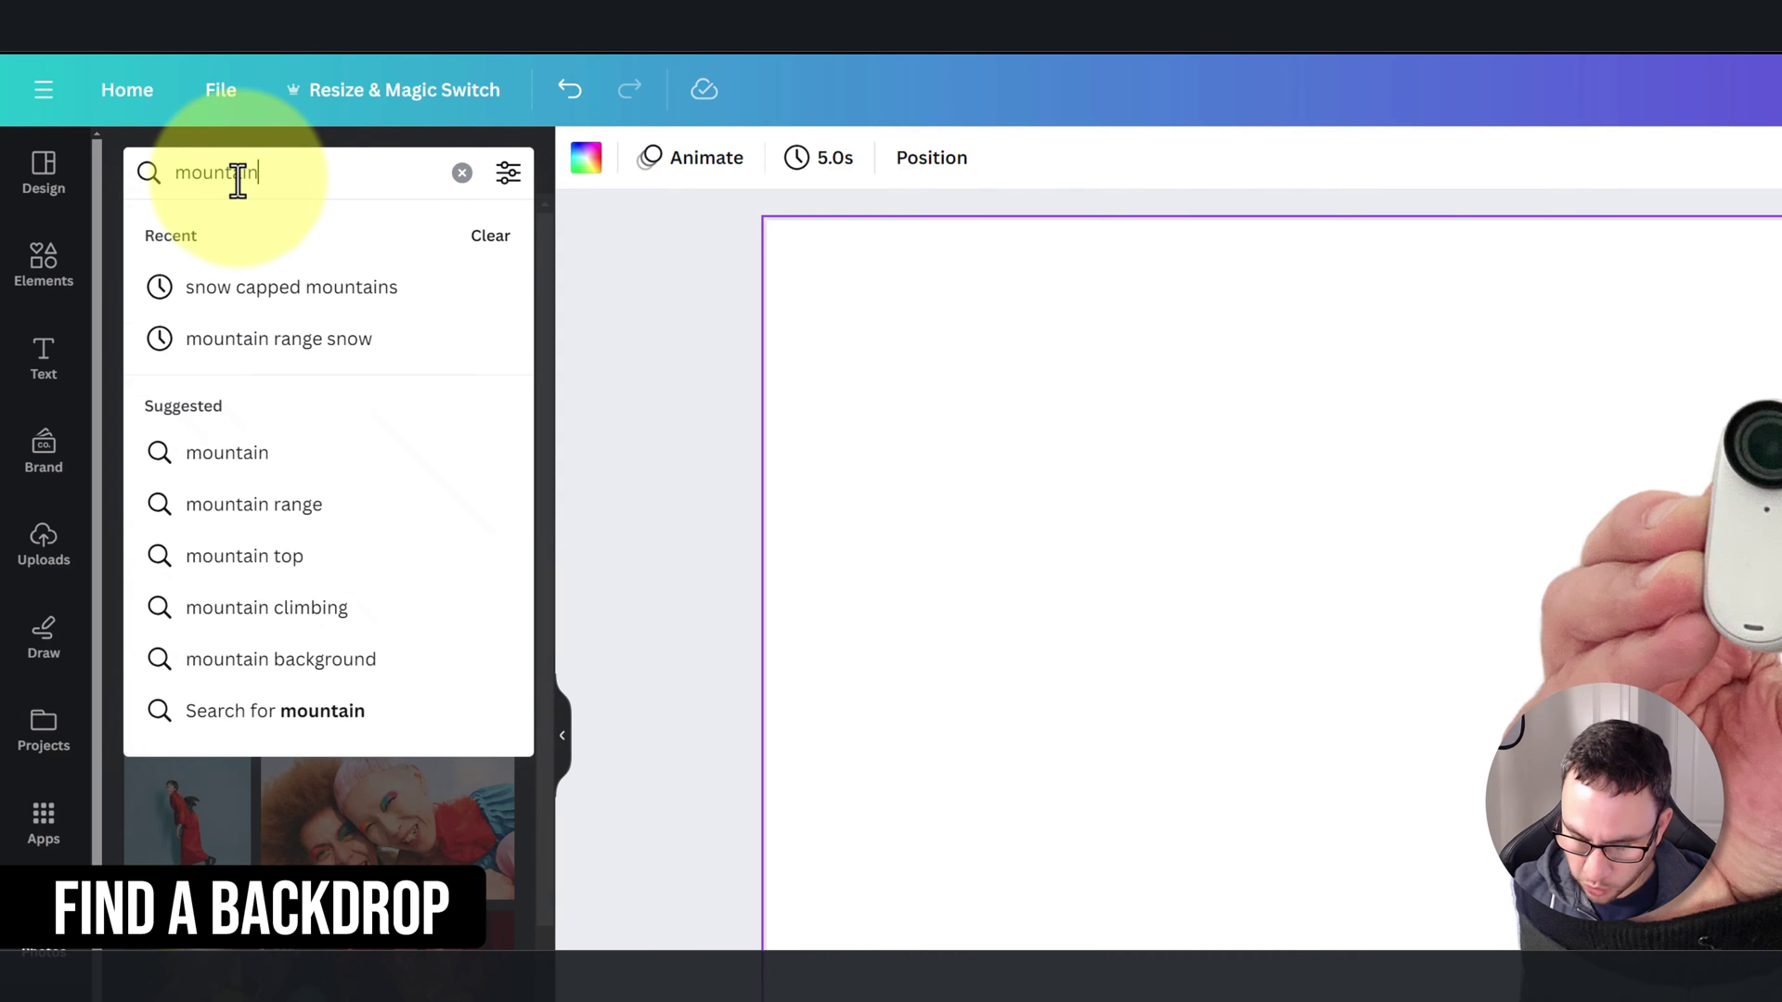
{"action": "type", "text": " range snow"}
{"action": "key", "text": "Return"}
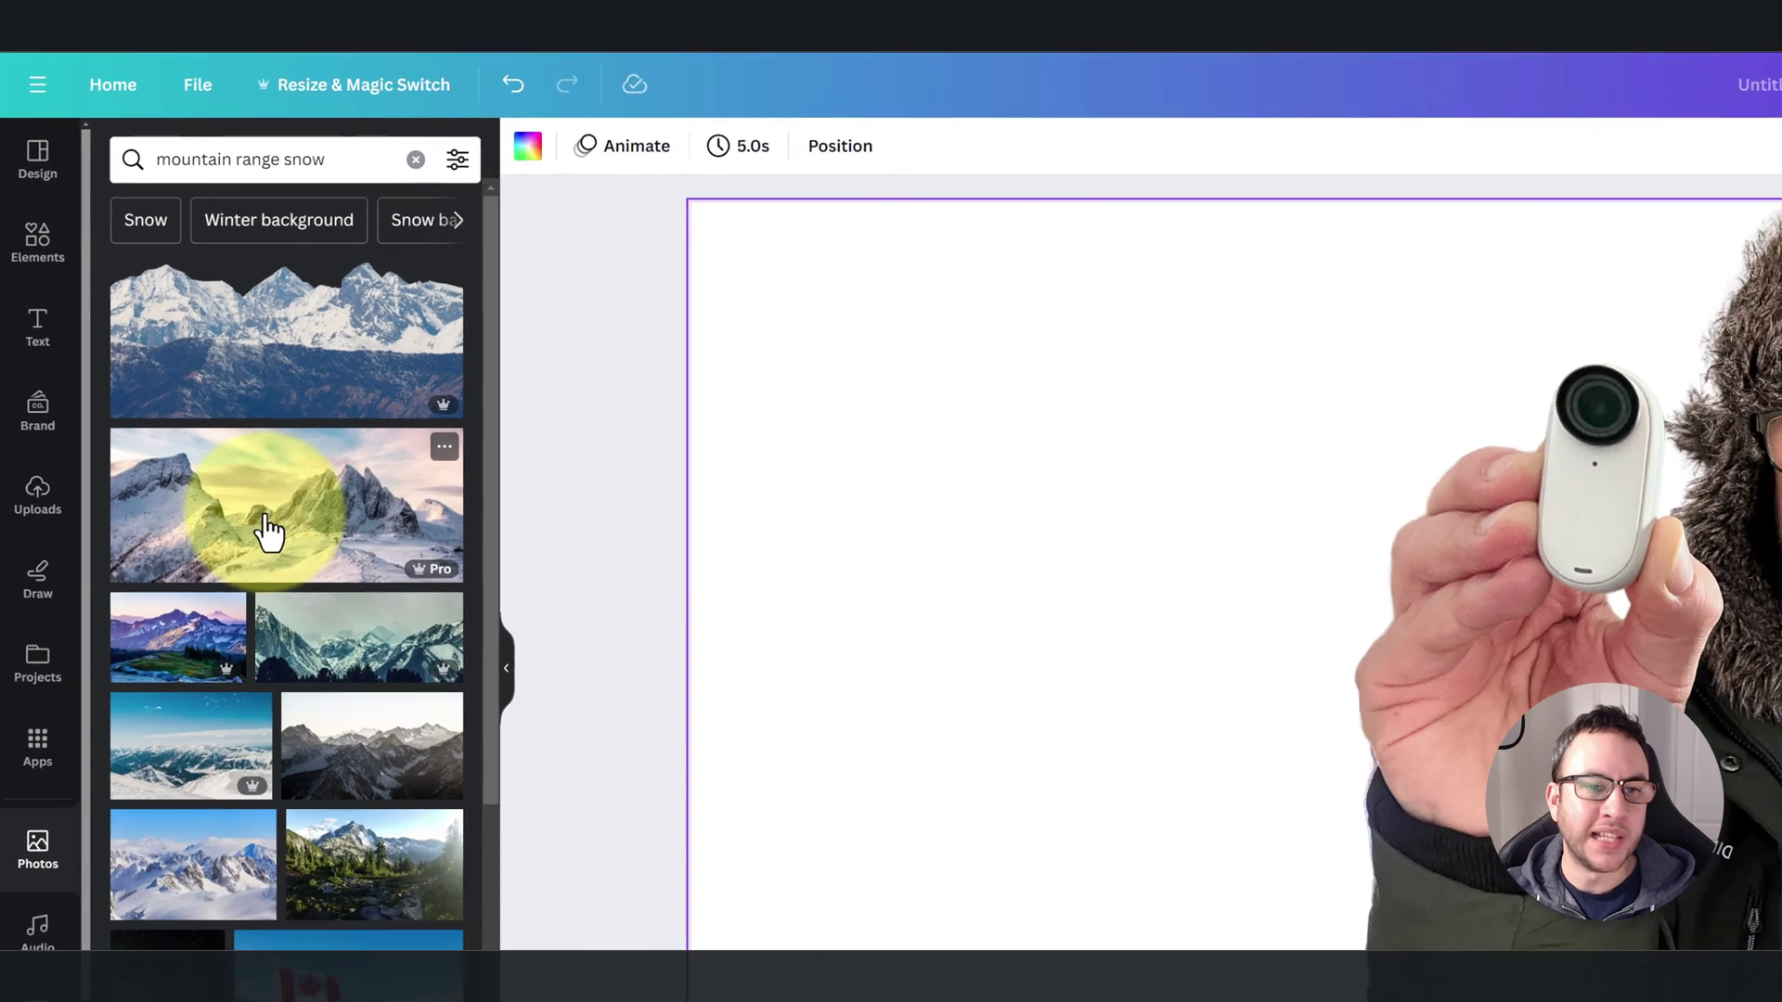
- Add a snowy mountain photo and set it as the page background
{"action": "scroll", "coordinate": [288, 613], "scroll_direction": "down", "scroll_amount": 3}
{"action": "scroll", "coordinate": [155, 417], "scroll_direction": "up", "scroll_amount": 3}
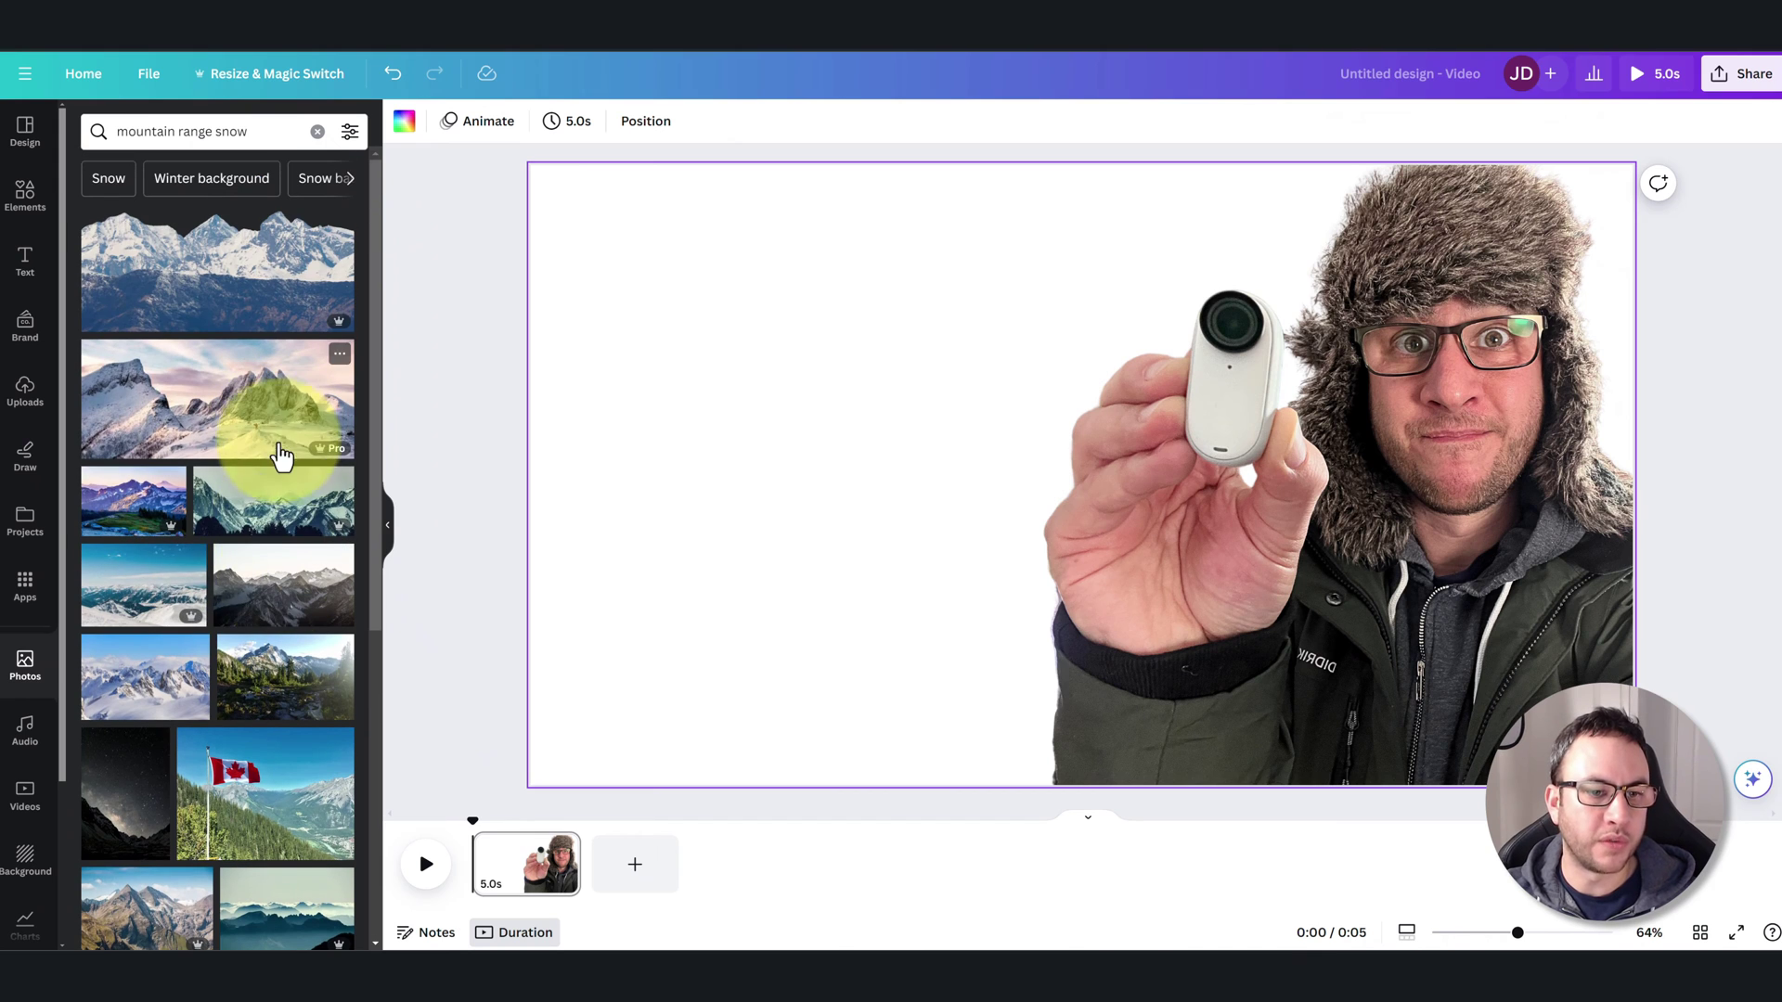
{"action": "left_click", "coordinate": [144, 703]}
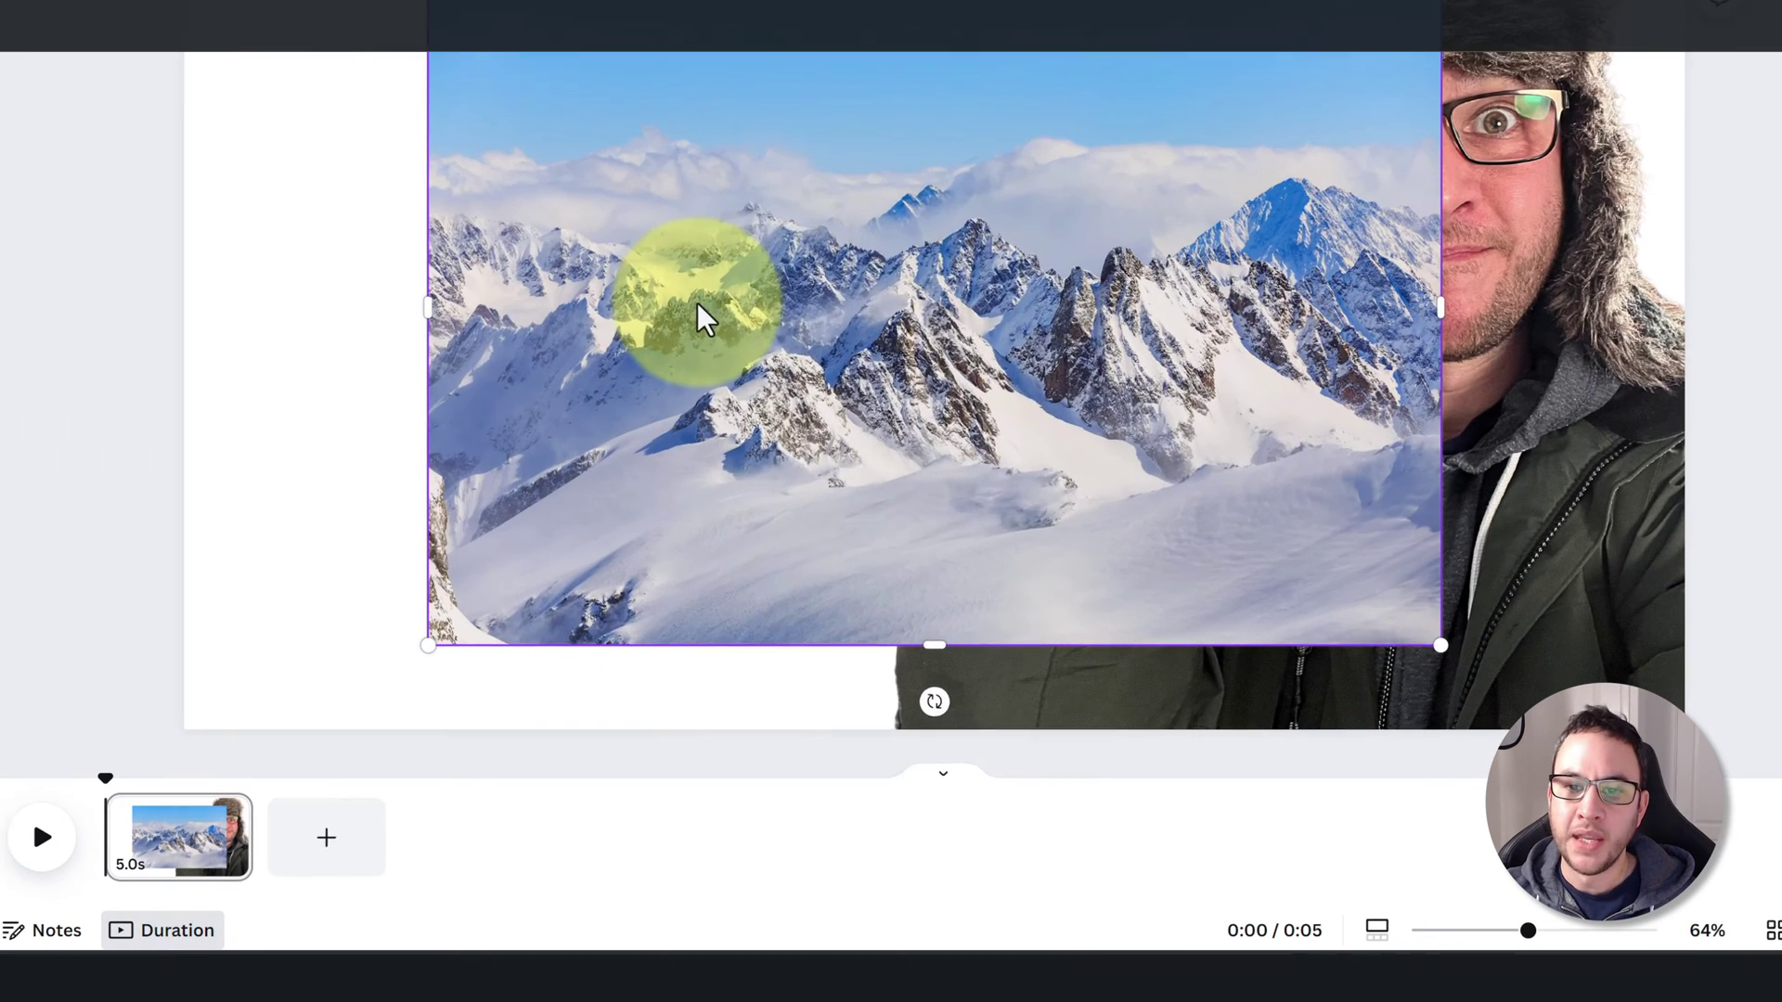
{"action": "right_click", "coordinate": [911, 481]}
{"action": "left_click", "coordinate": [817, 863]}
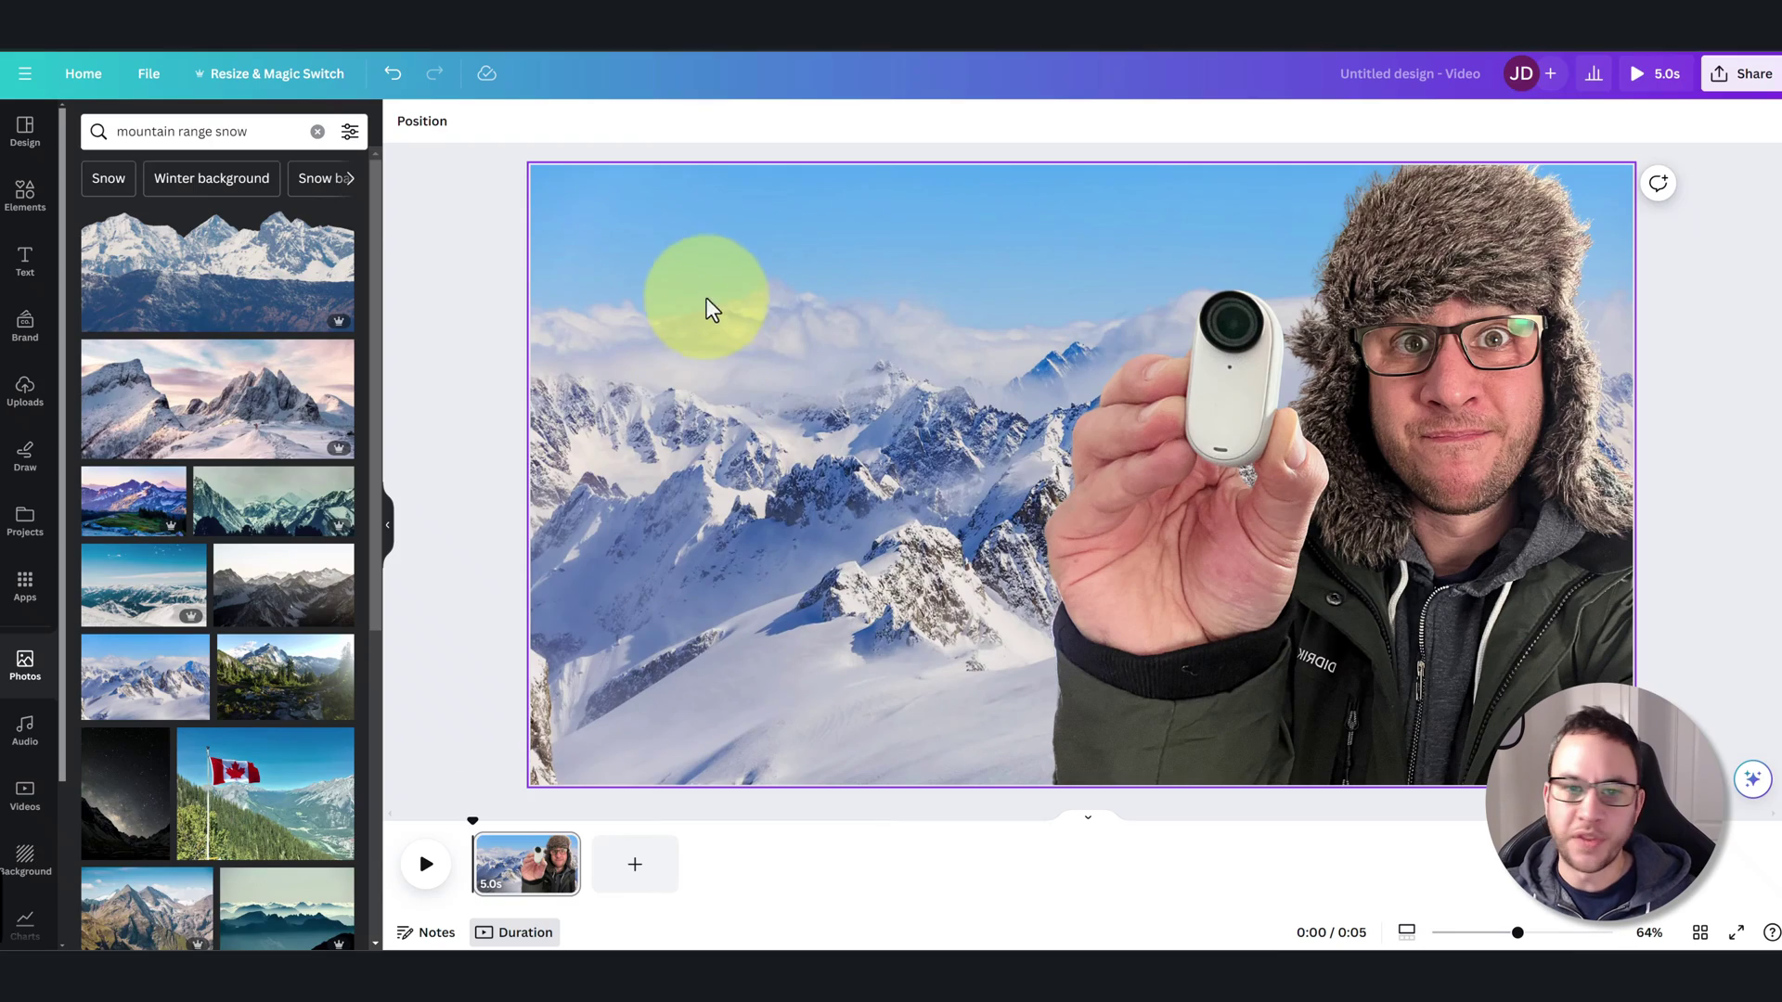
{"action": "left_click", "coordinate": [533, 403]}
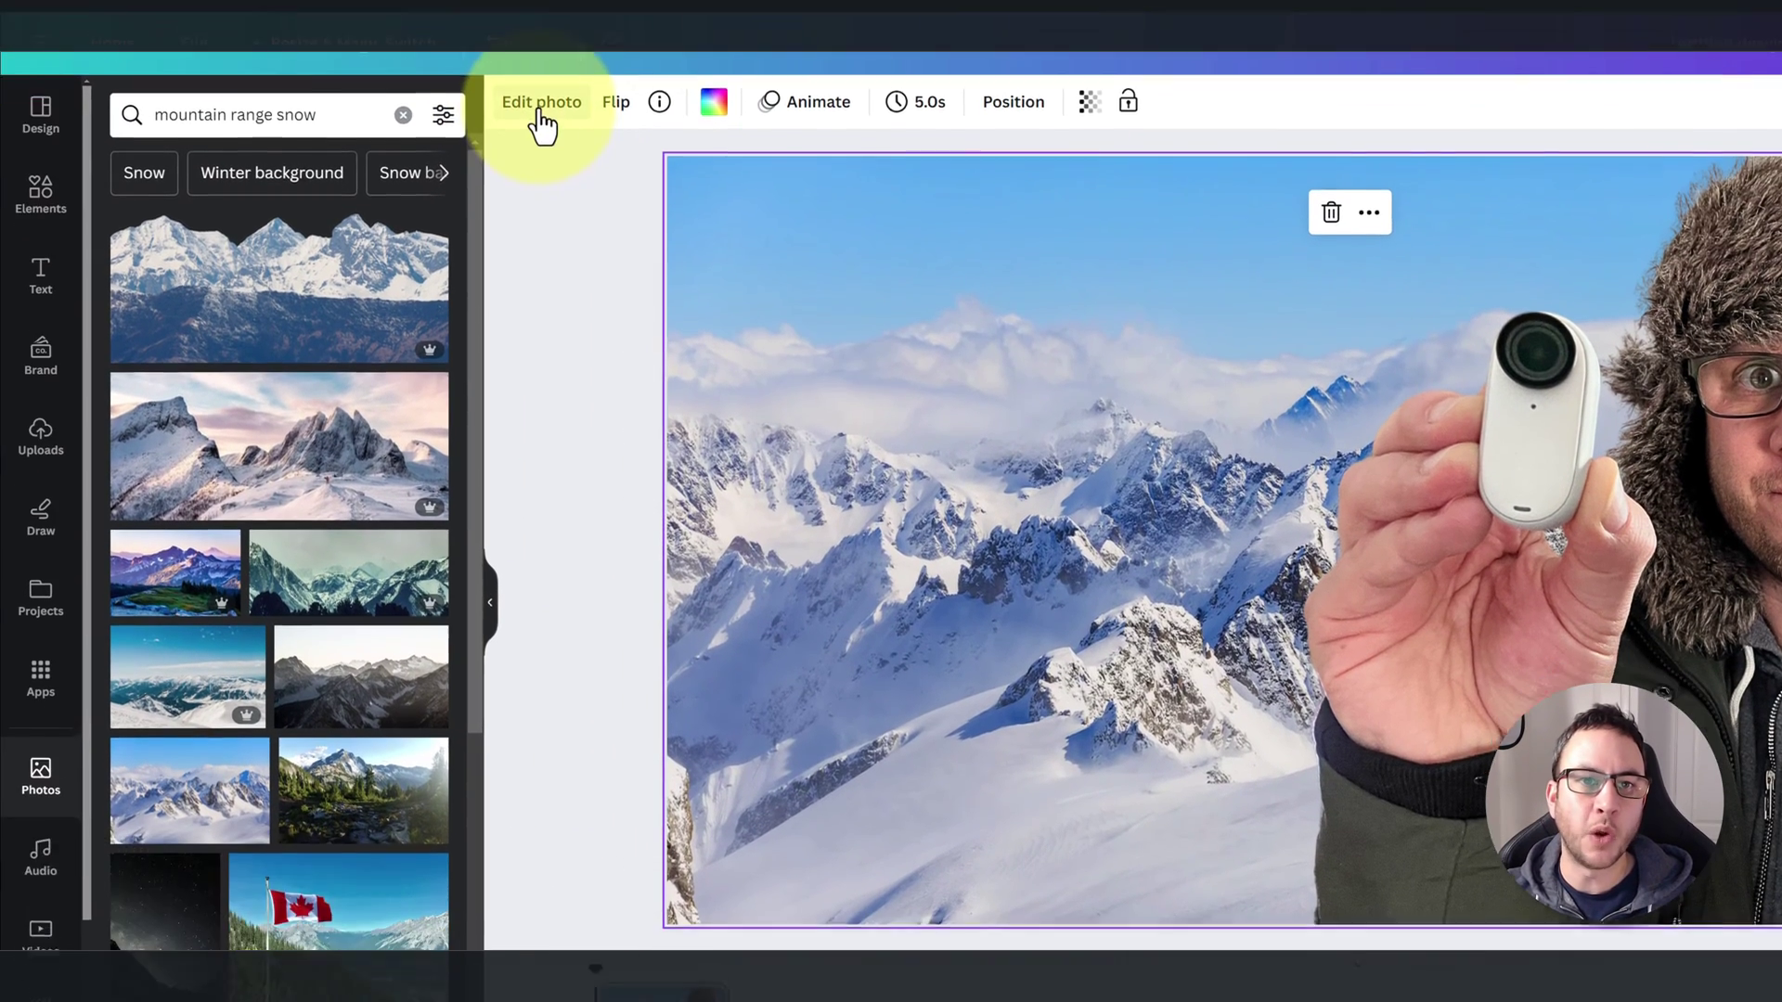
- Blur the whole mountain background at intensity 39
{"action": "left_click", "coordinate": [506, 134]}
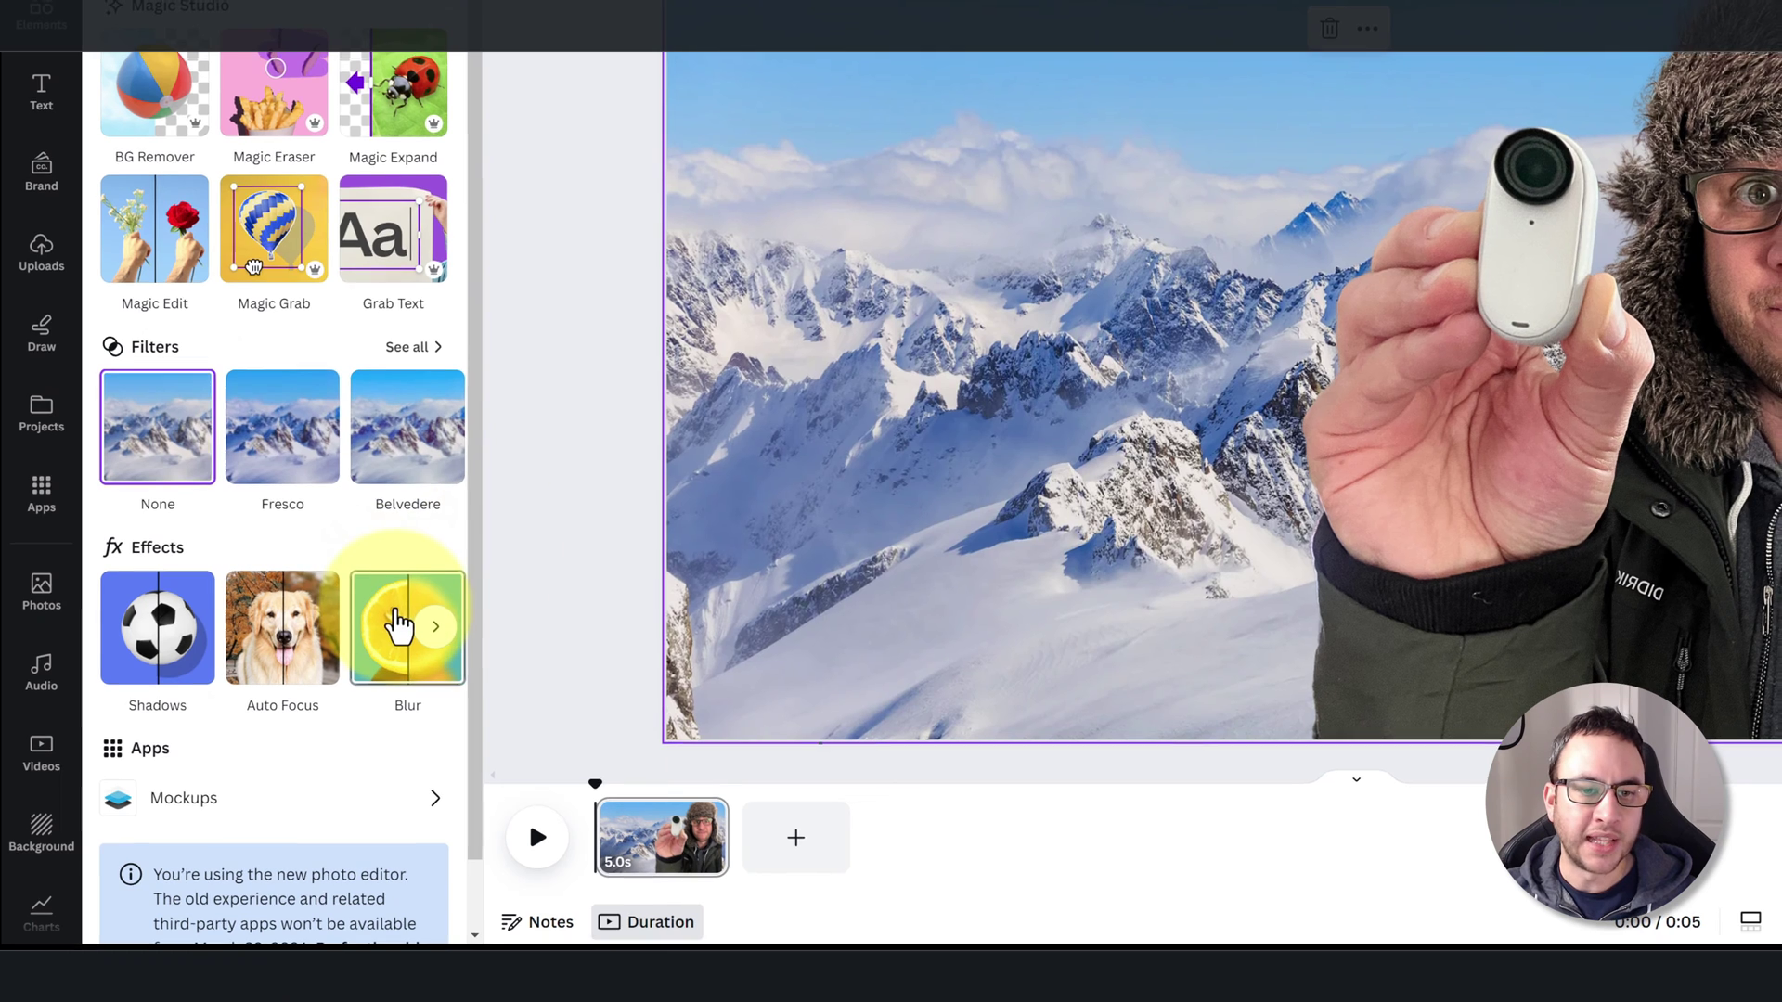
{"action": "left_click", "coordinate": [398, 624]}
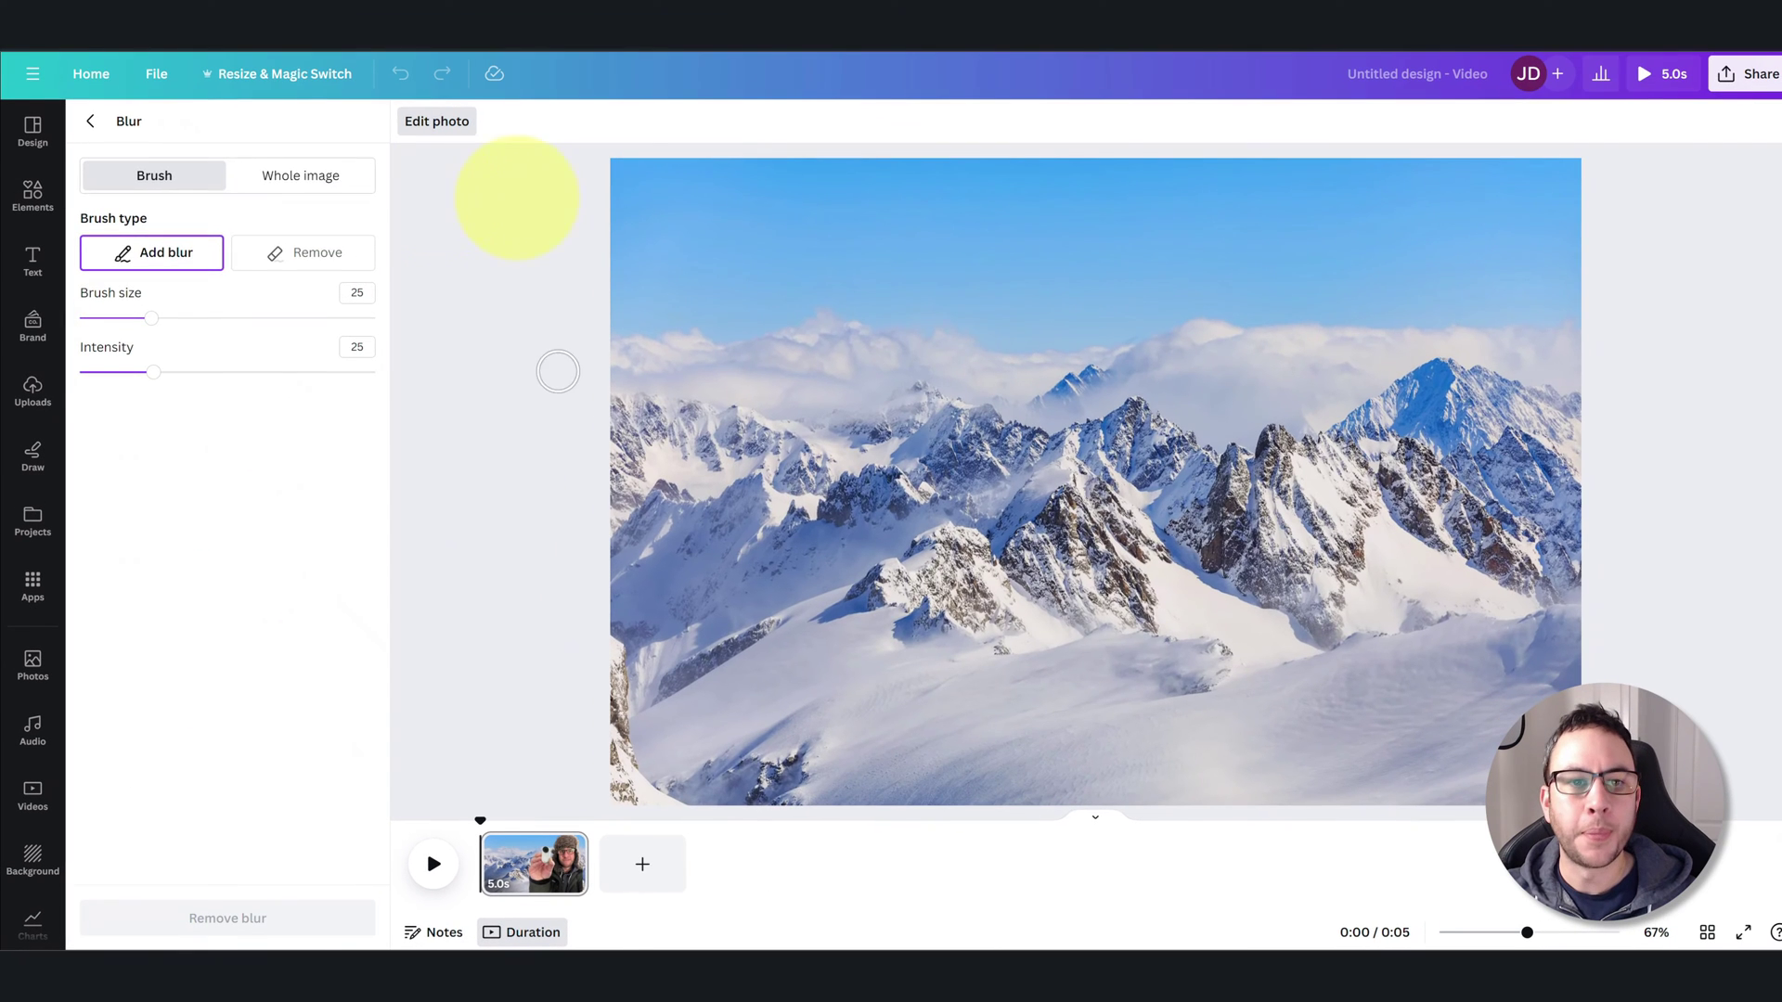
{"action": "left_click", "coordinate": [278, 176]}
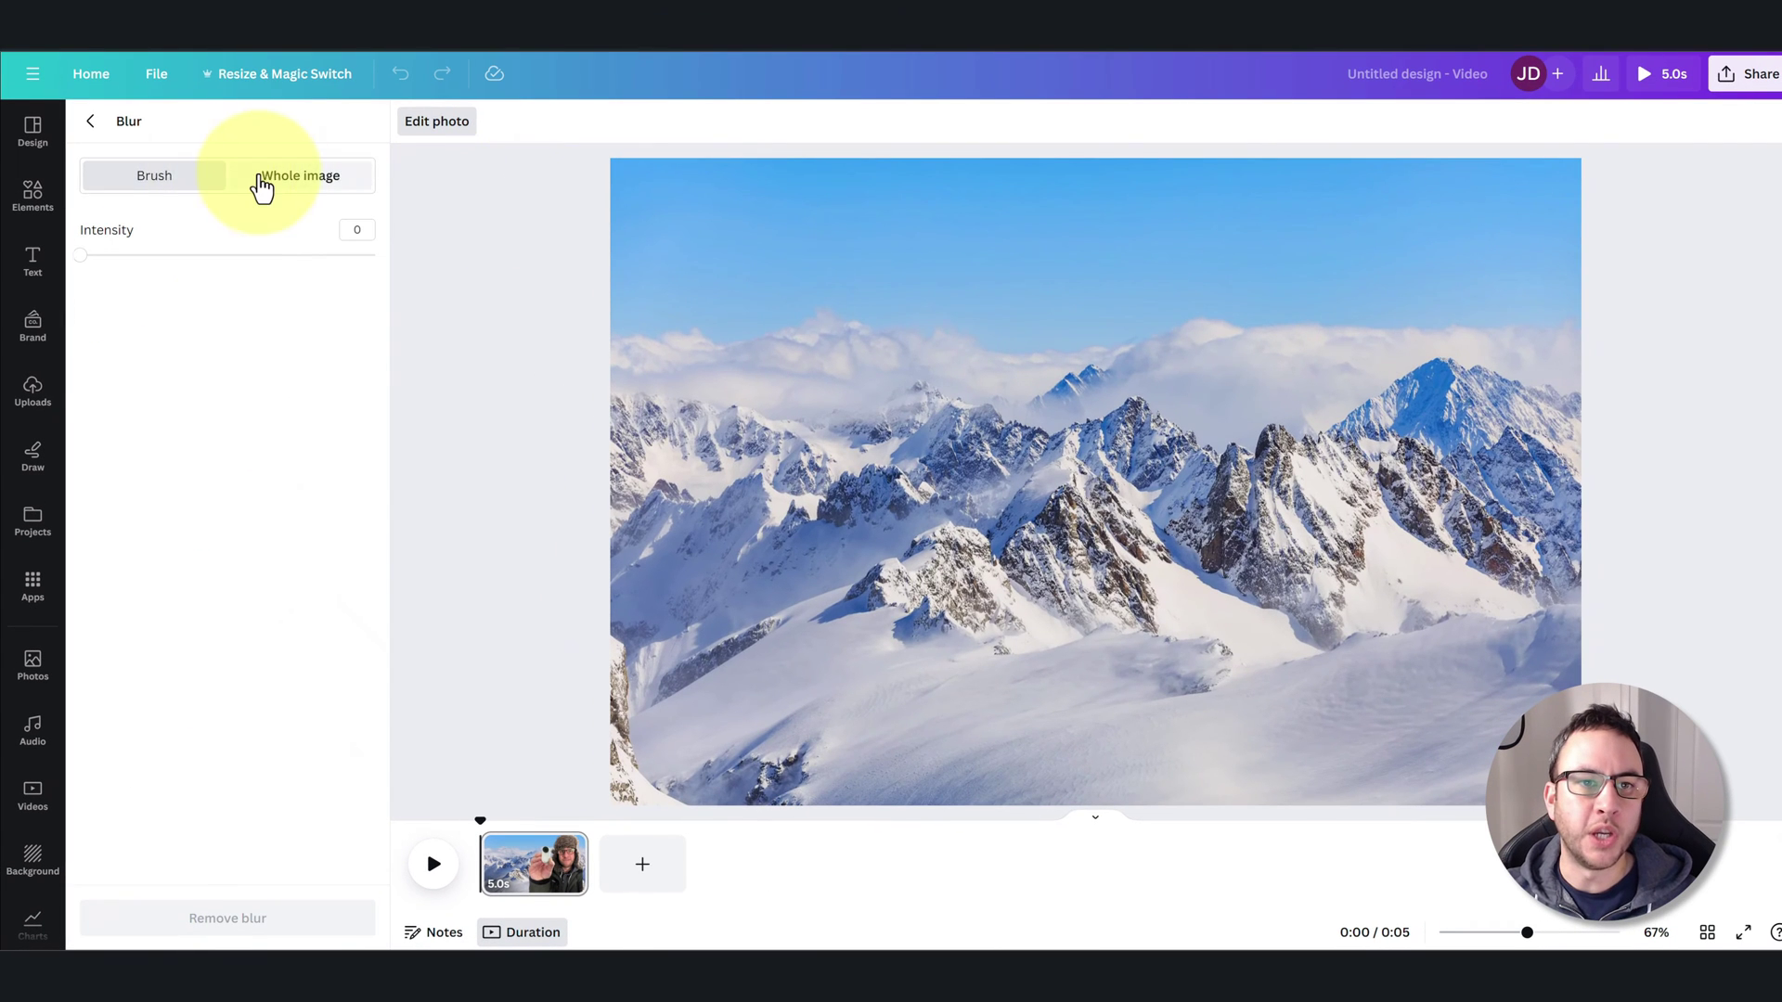
{"action": "left_click", "coordinate": [195, 255]}
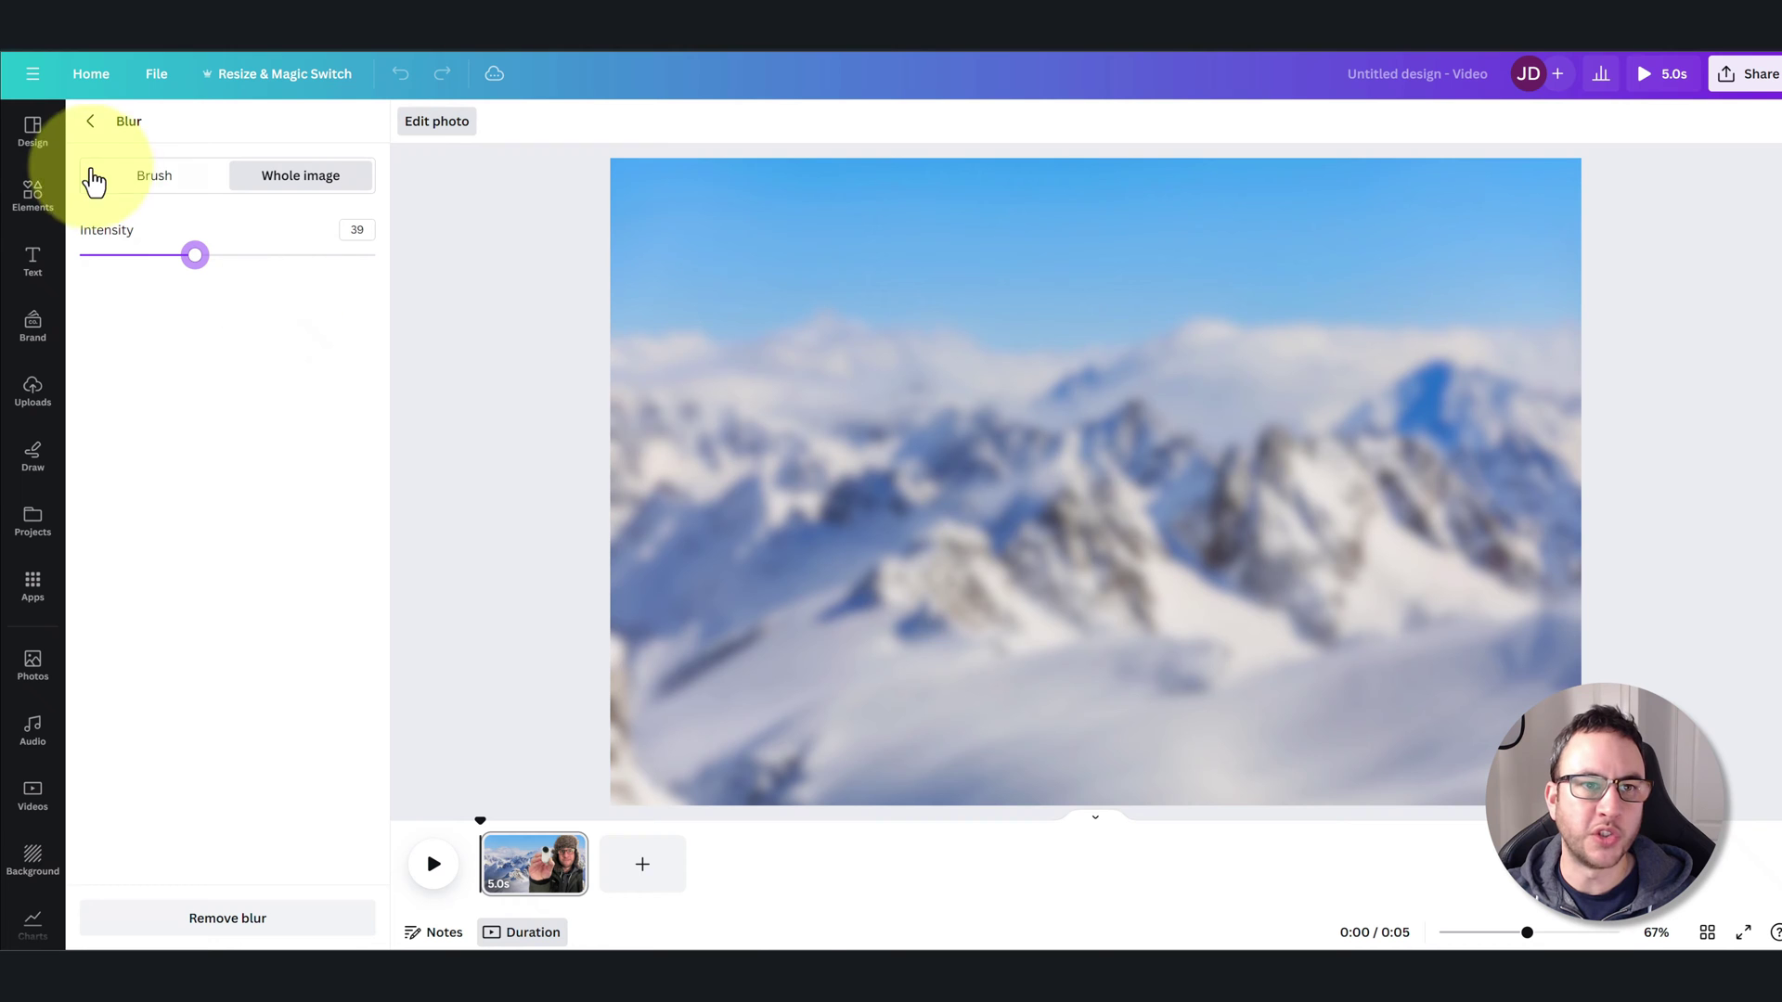
{"action": "left_click", "coordinate": [92, 126]}
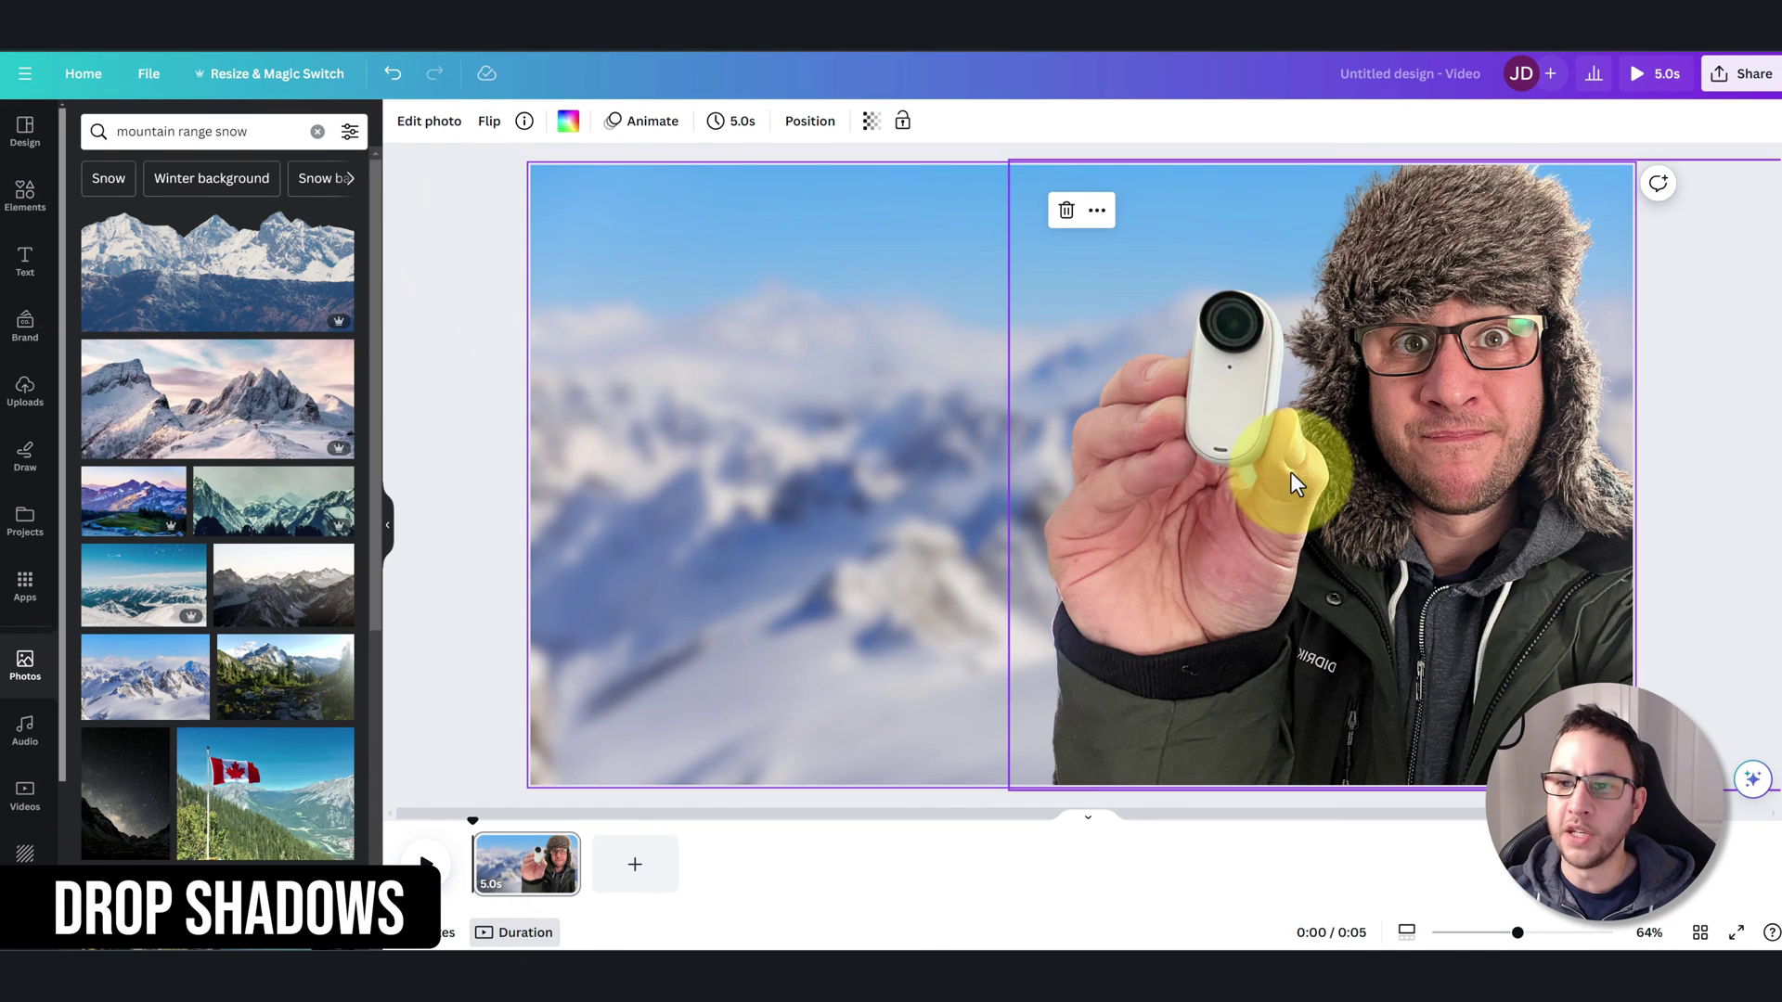
{"action": "left_click", "coordinate": [1292, 474]}
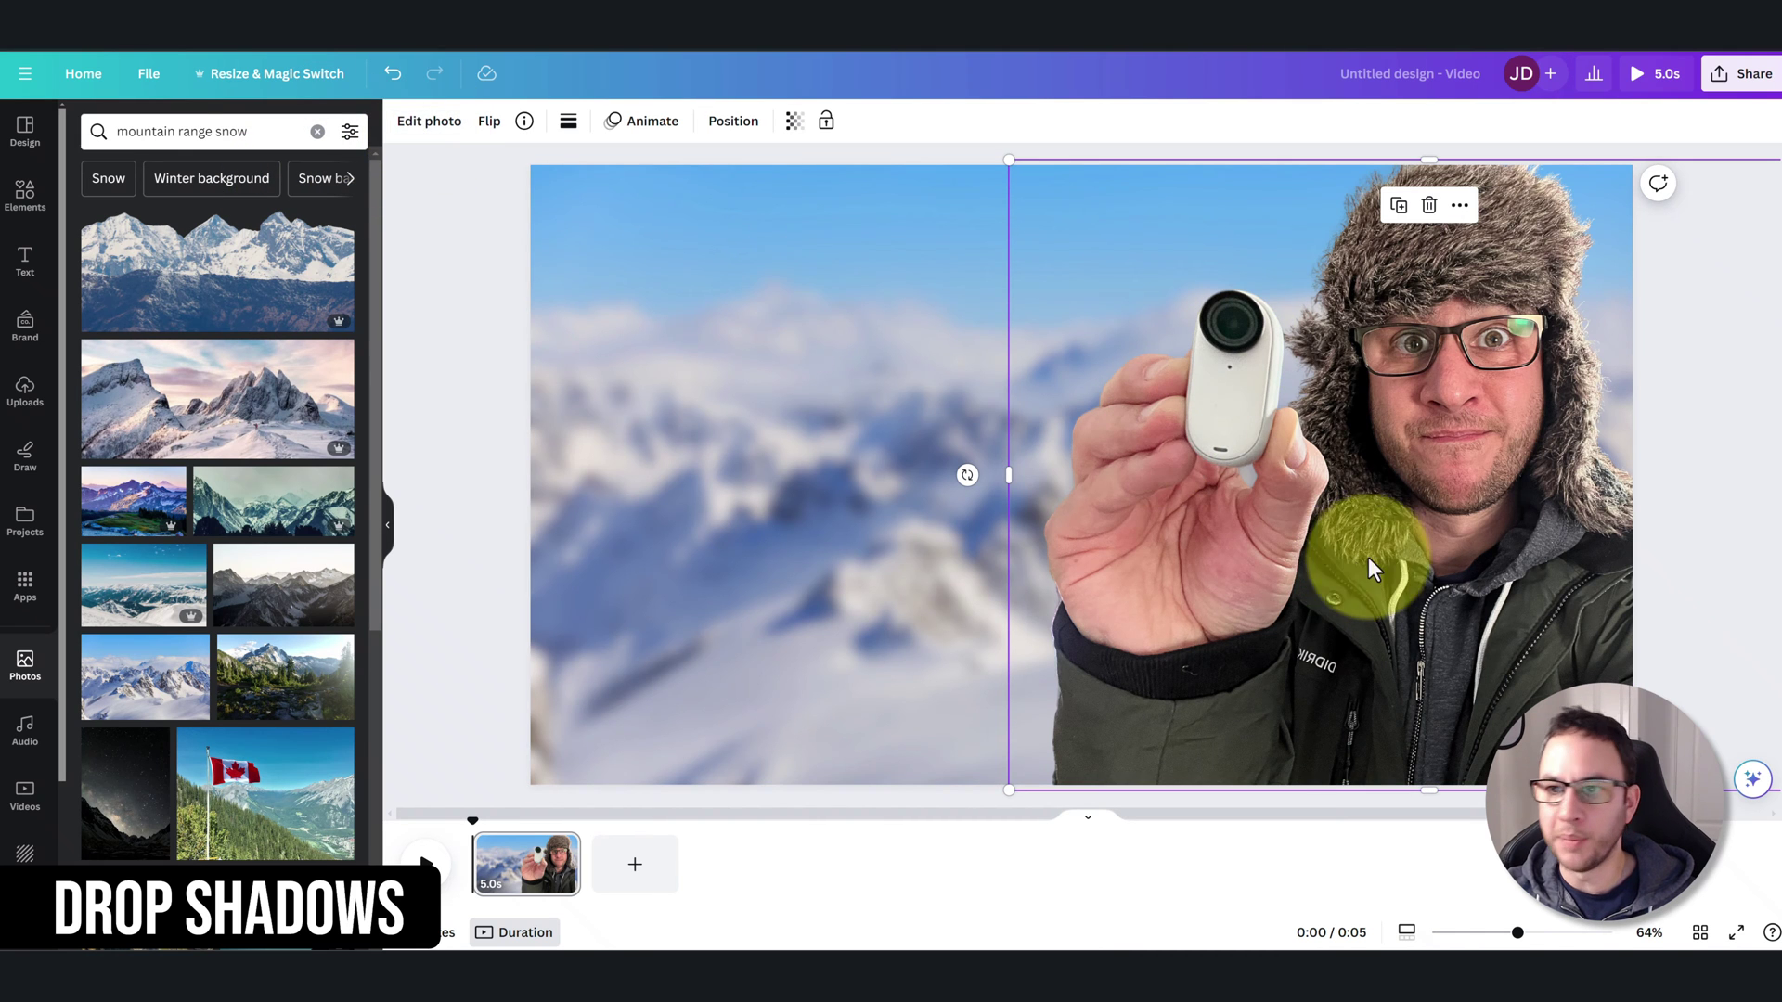
- Add a Glow shadow of size 8 to the cutout and enlarge it slightly
{"action": "left_click", "coordinate": [425, 130]}
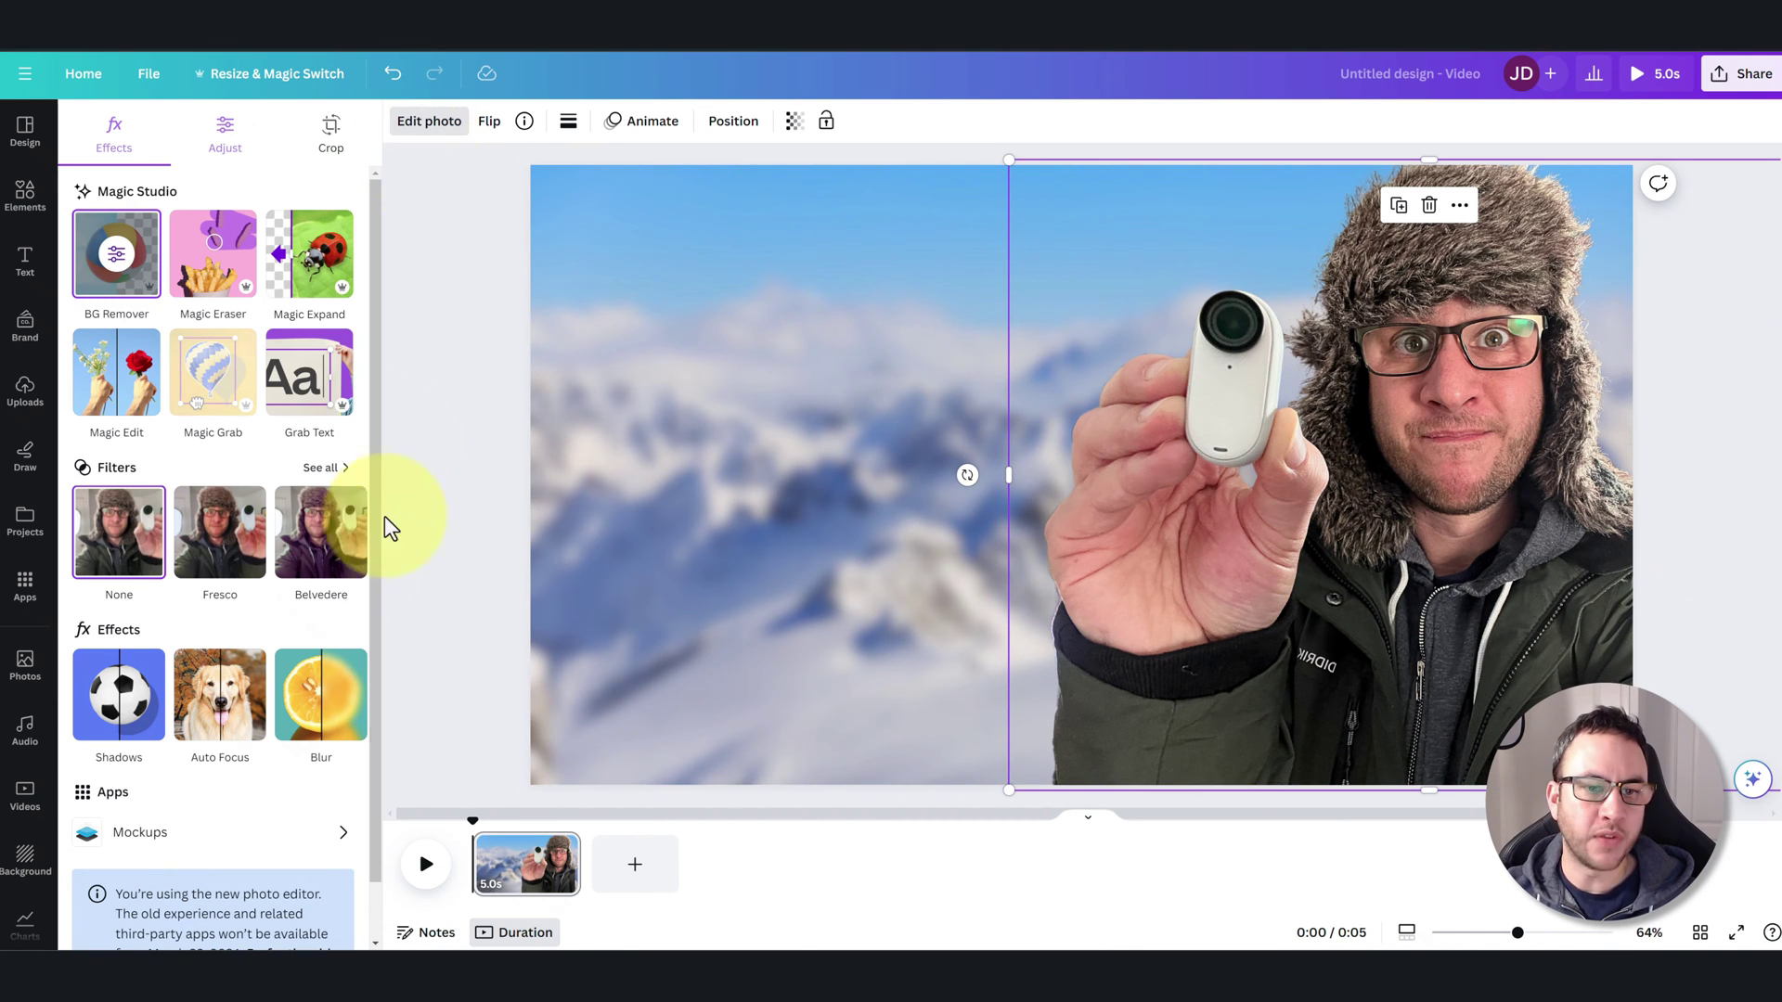
{"action": "left_click", "coordinate": [124, 698]}
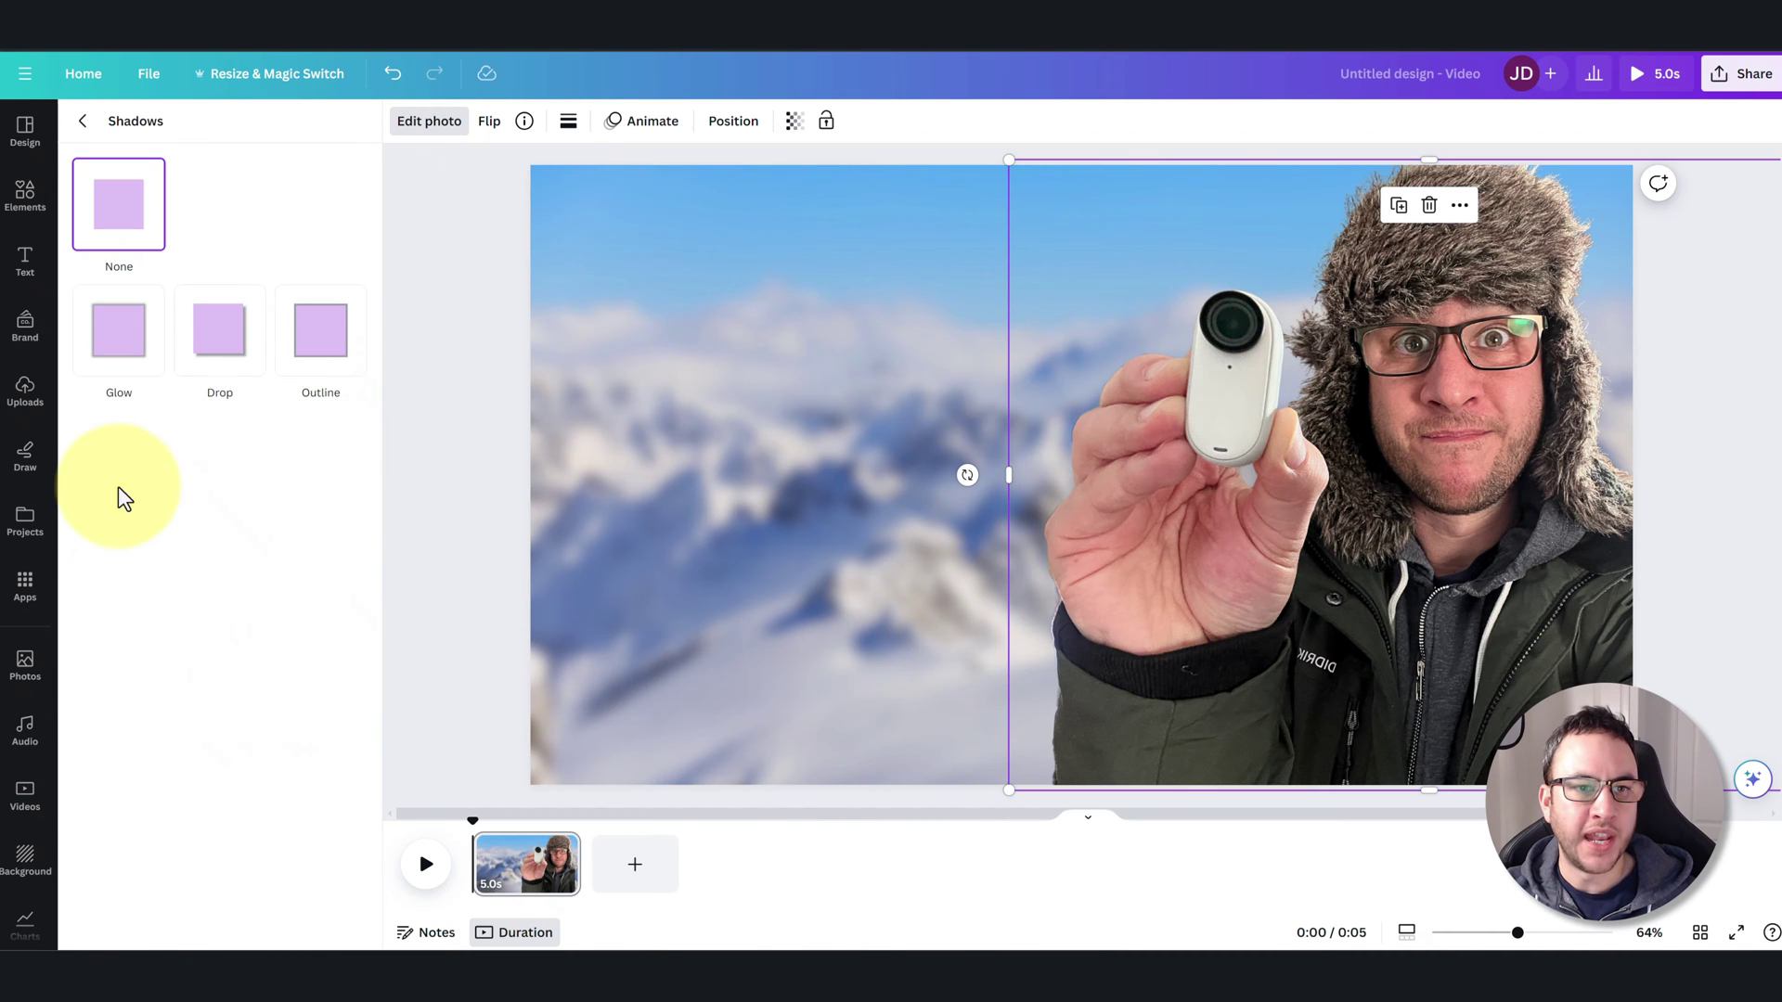
{"action": "left_click", "coordinate": [128, 351]}
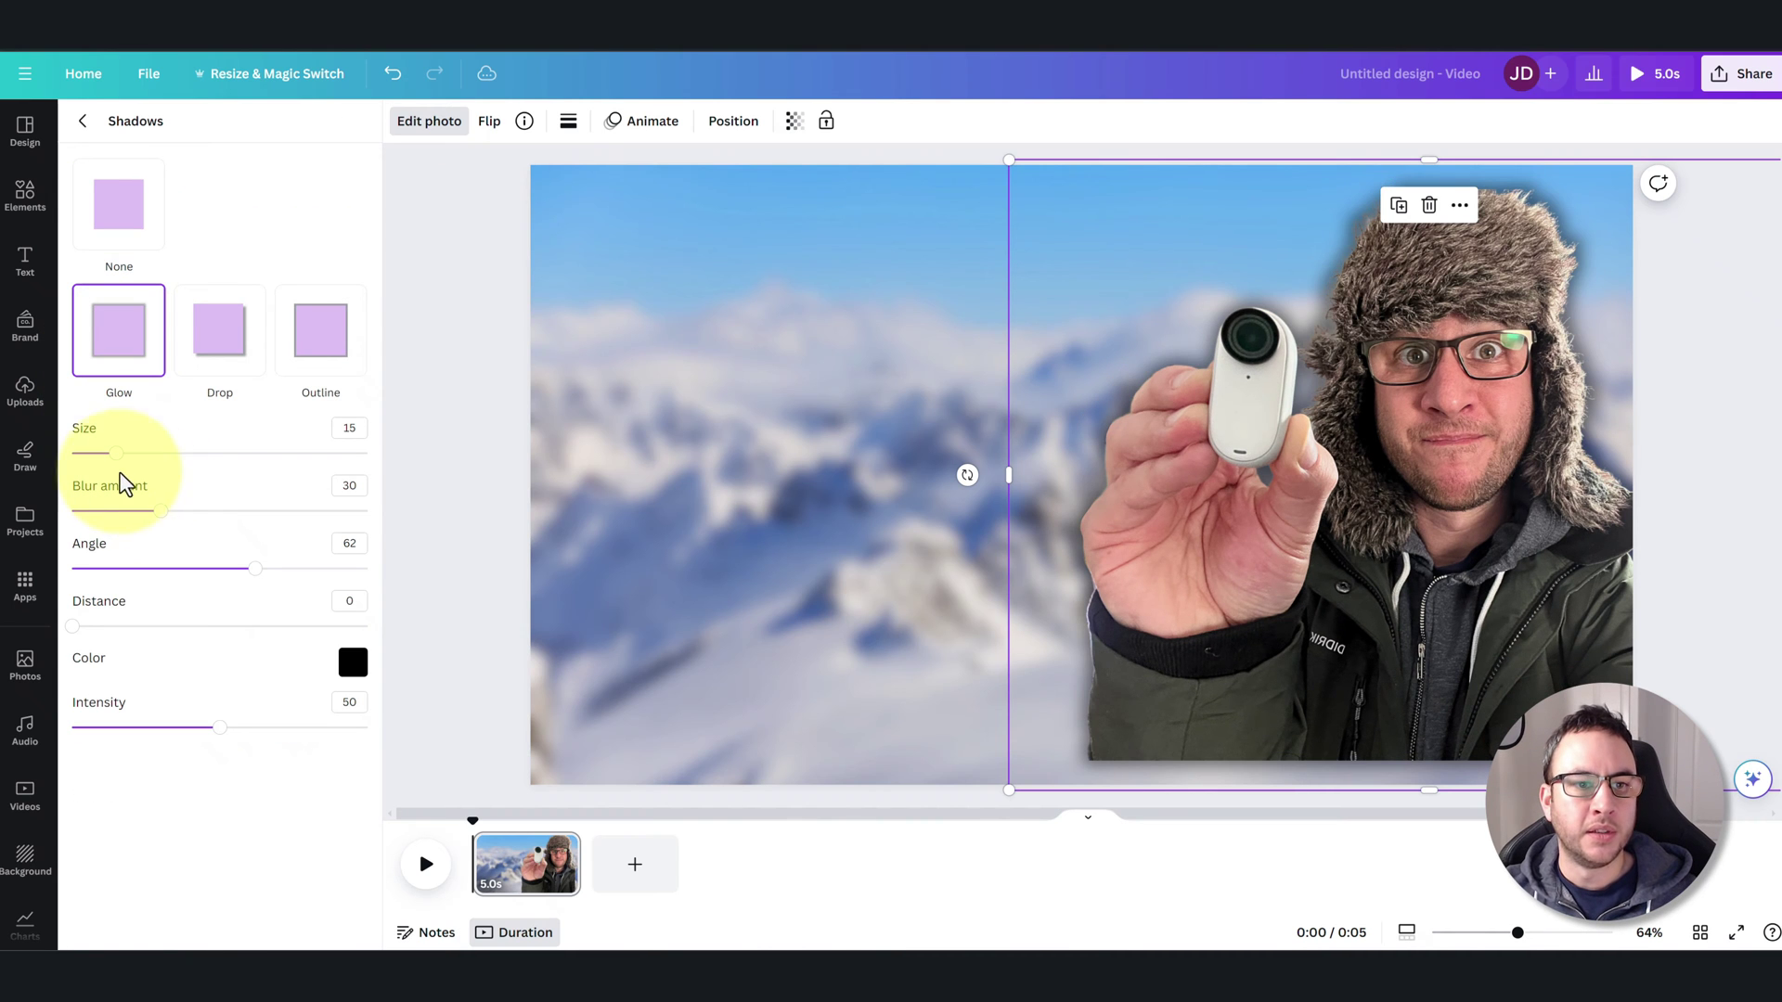
{"action": "left_click", "coordinate": [97, 454]}
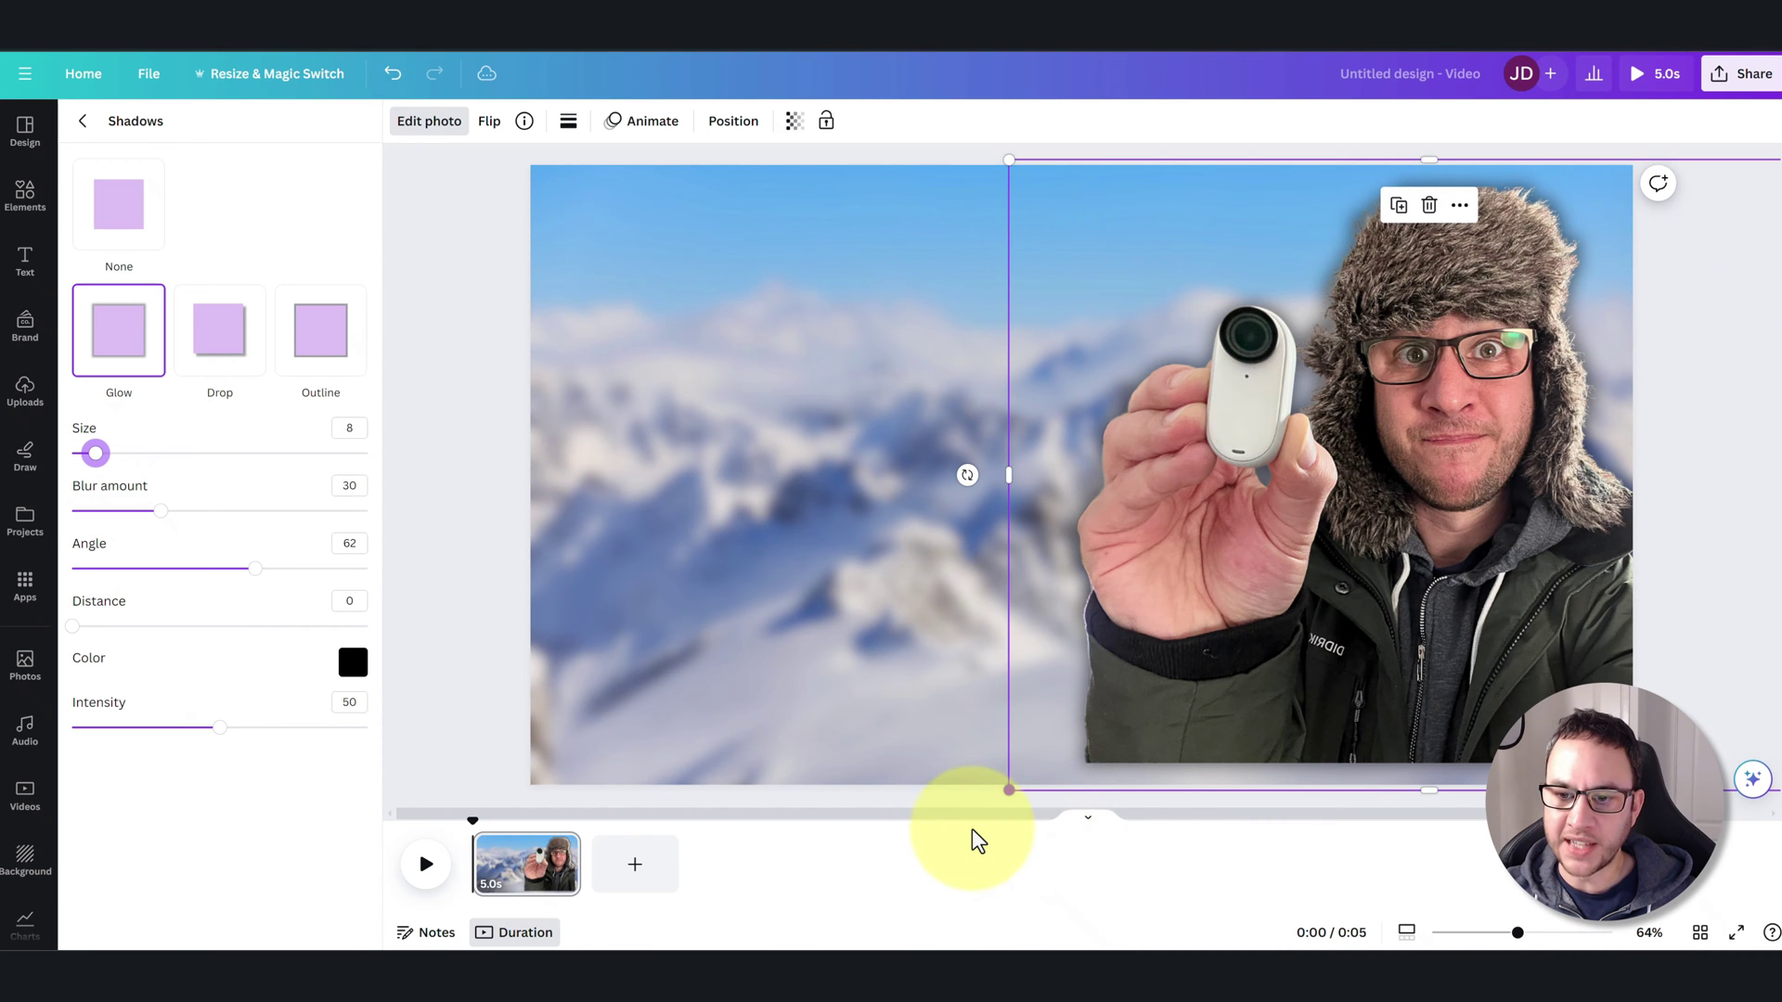
{"action": "left_click_drag", "start_coordinate": [975, 833], "coordinate": [976, 834]}
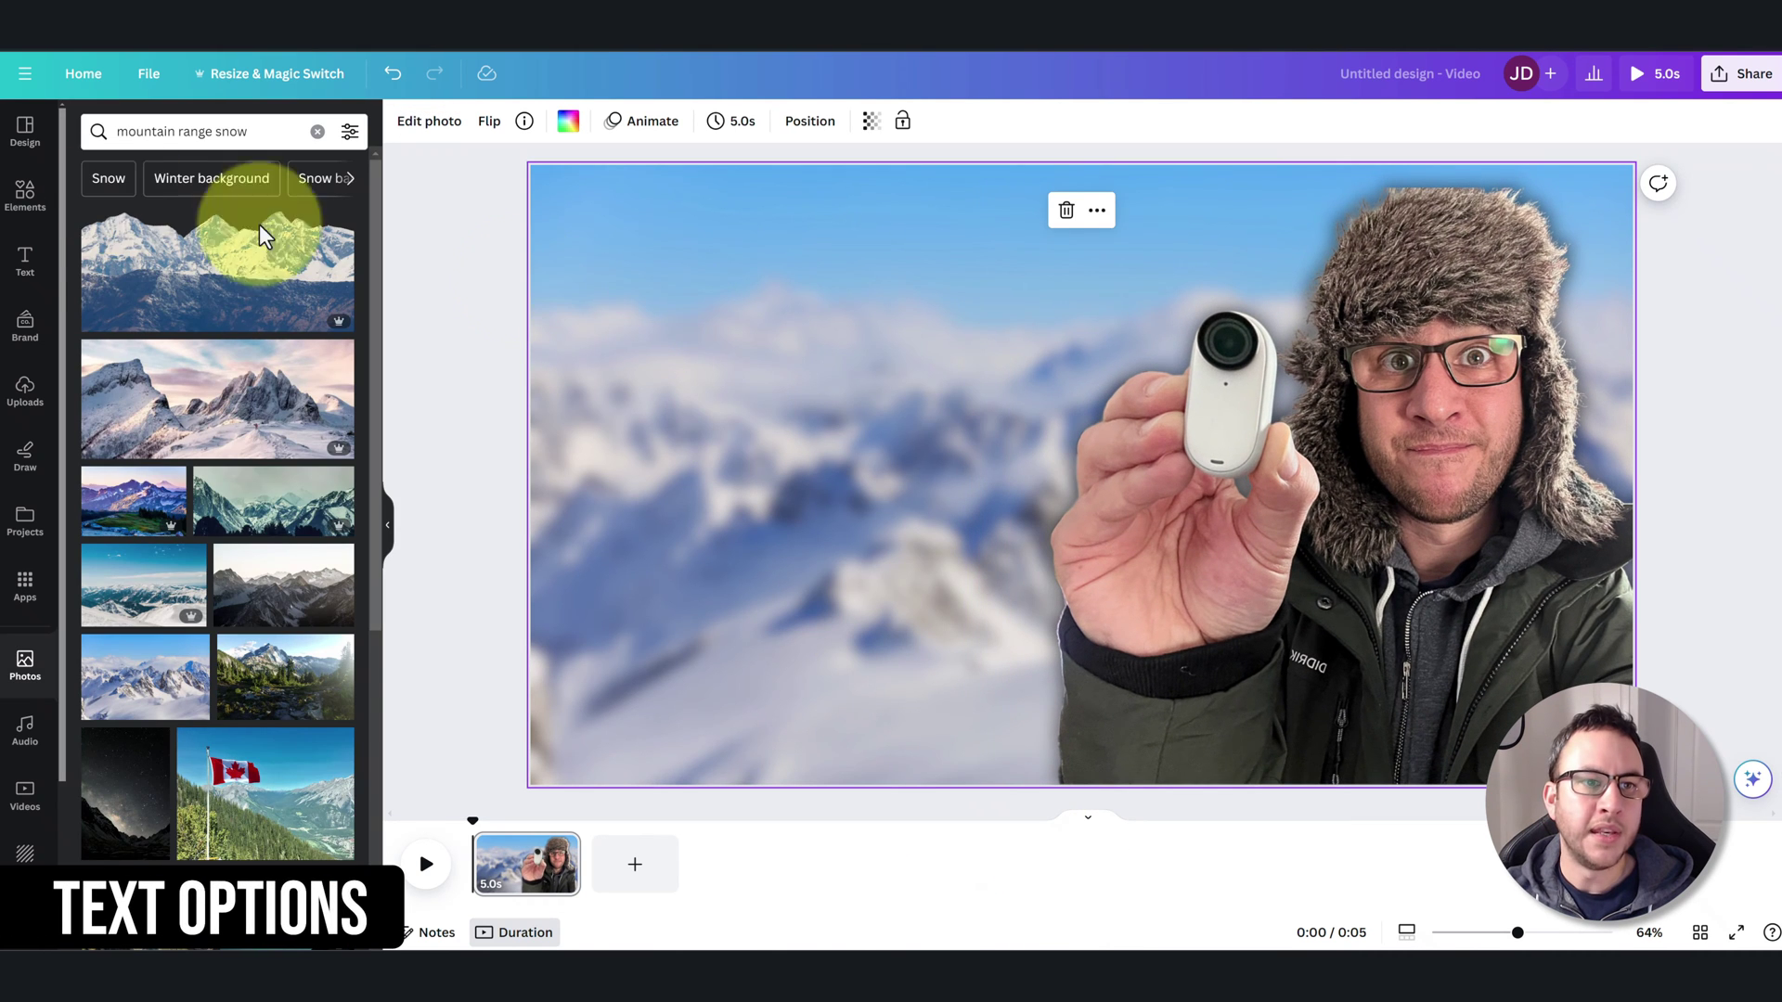
- Add the 'cold, smooth & tasty' text combination top-left with heading 'WORLDS SMALLEST CAMERA?'
{"action": "left_click", "coordinate": [24, 260]}
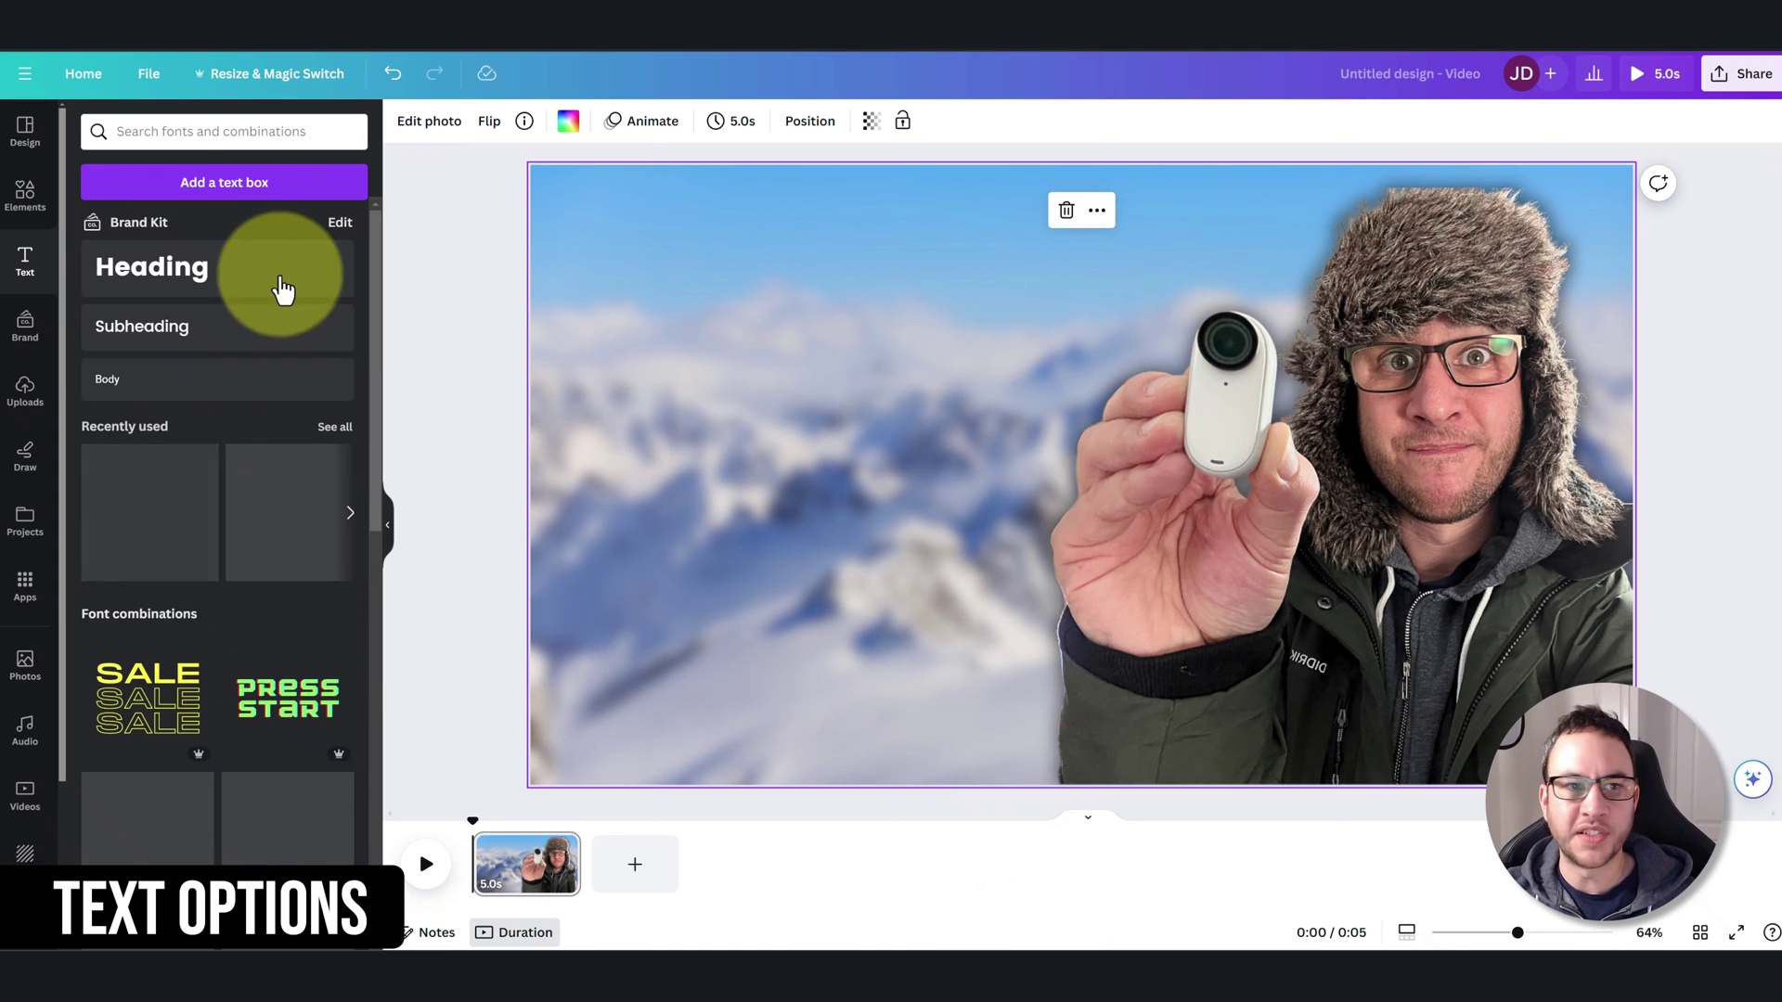
{"action": "left_click", "coordinate": [351, 576]}
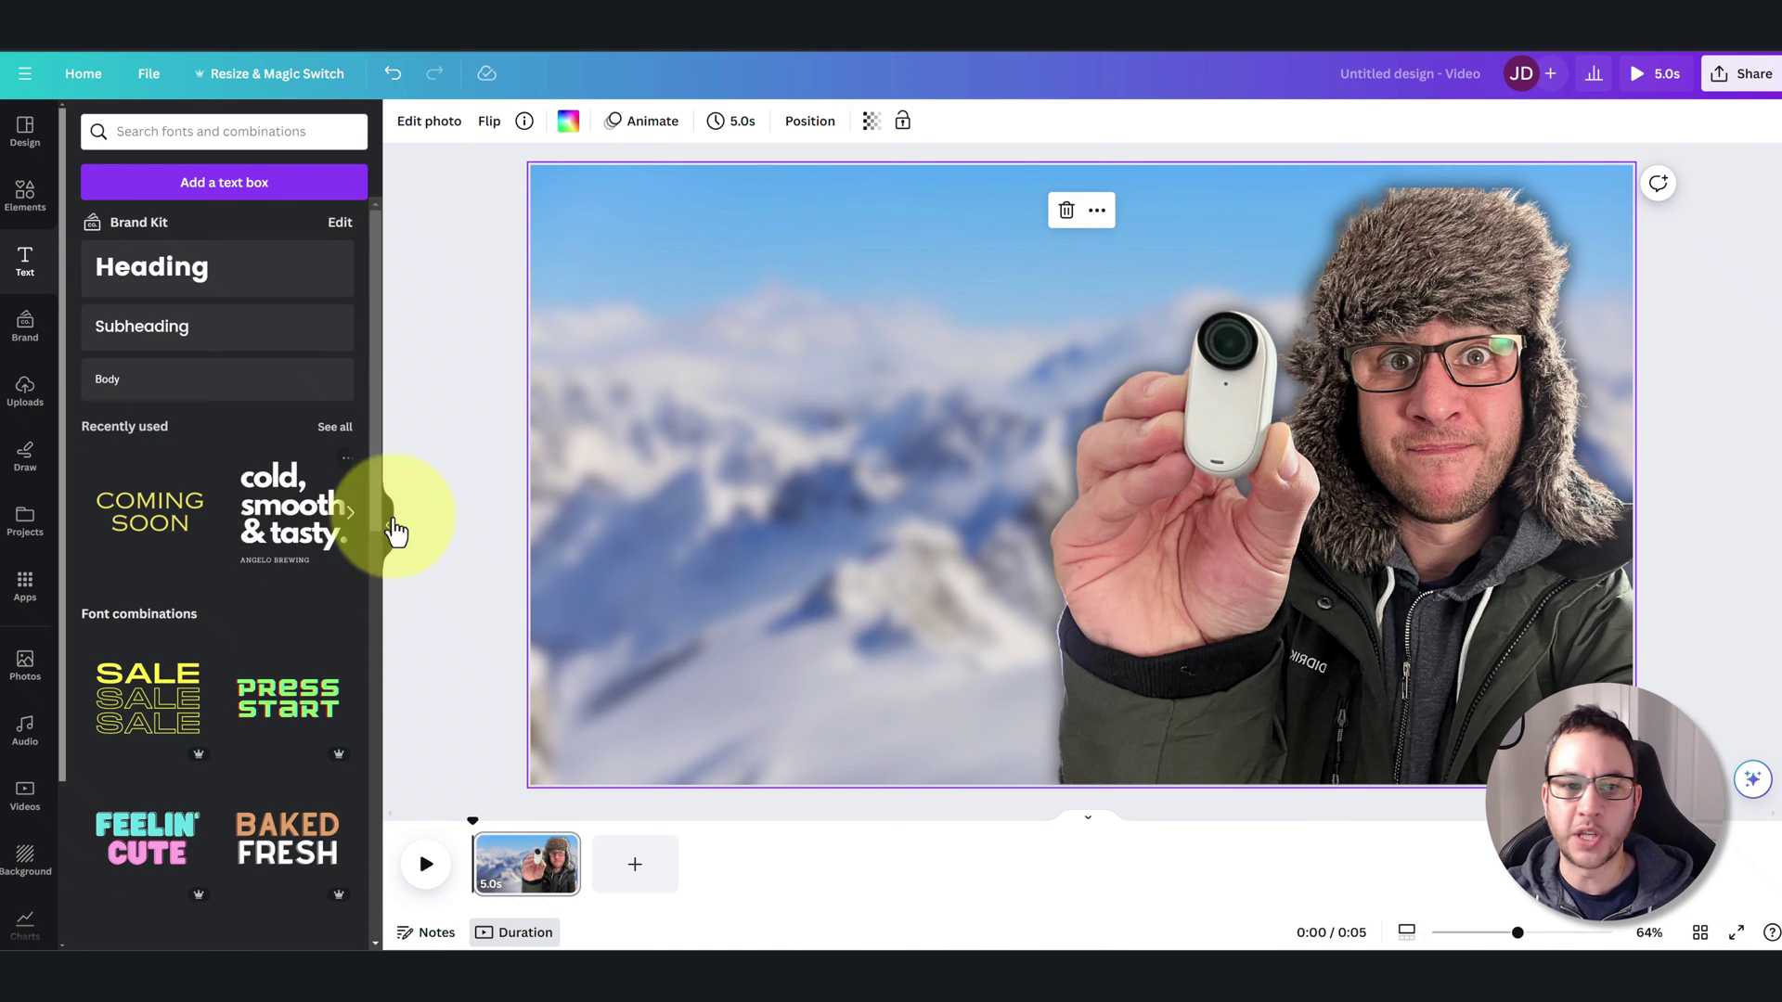
{"action": "left_click_drag", "start_coordinate": [969, 437], "coordinate": [719, 319]}
{"action": "double_click", "coordinate": [710, 279]}
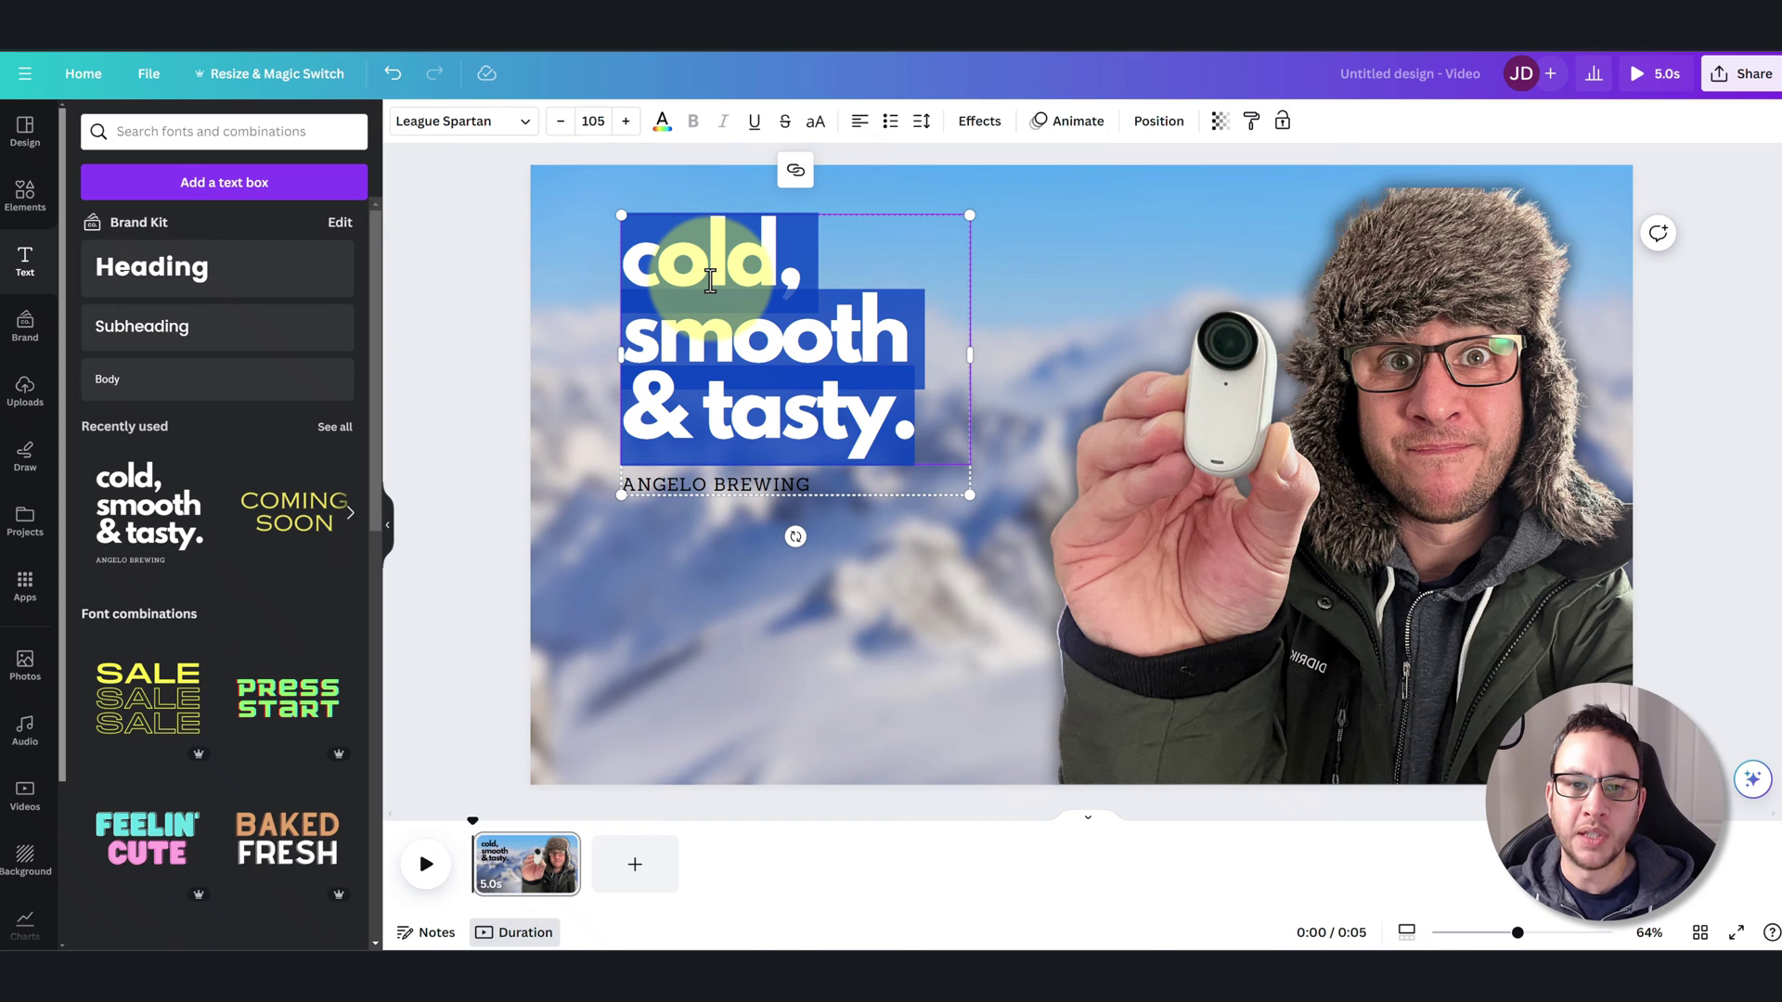
{"action": "type", "text": "WO"}
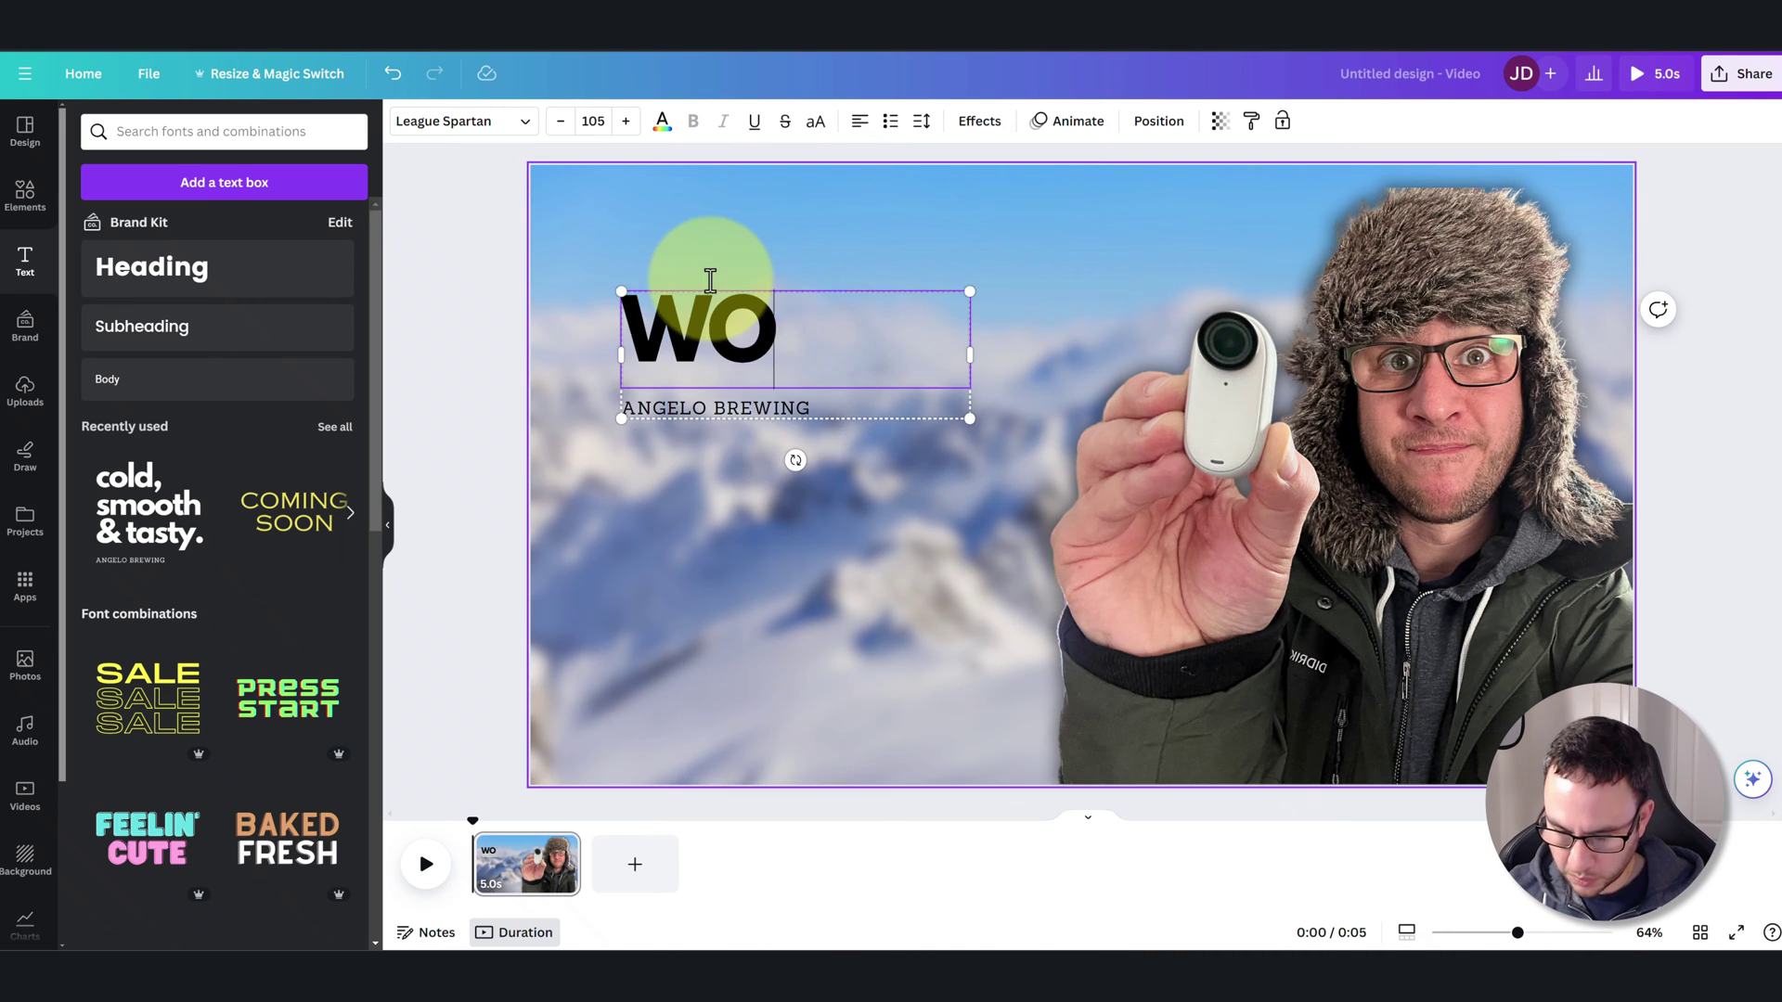
{"action": "type", "text": "RLDS SMALLEST CAMERA?"}
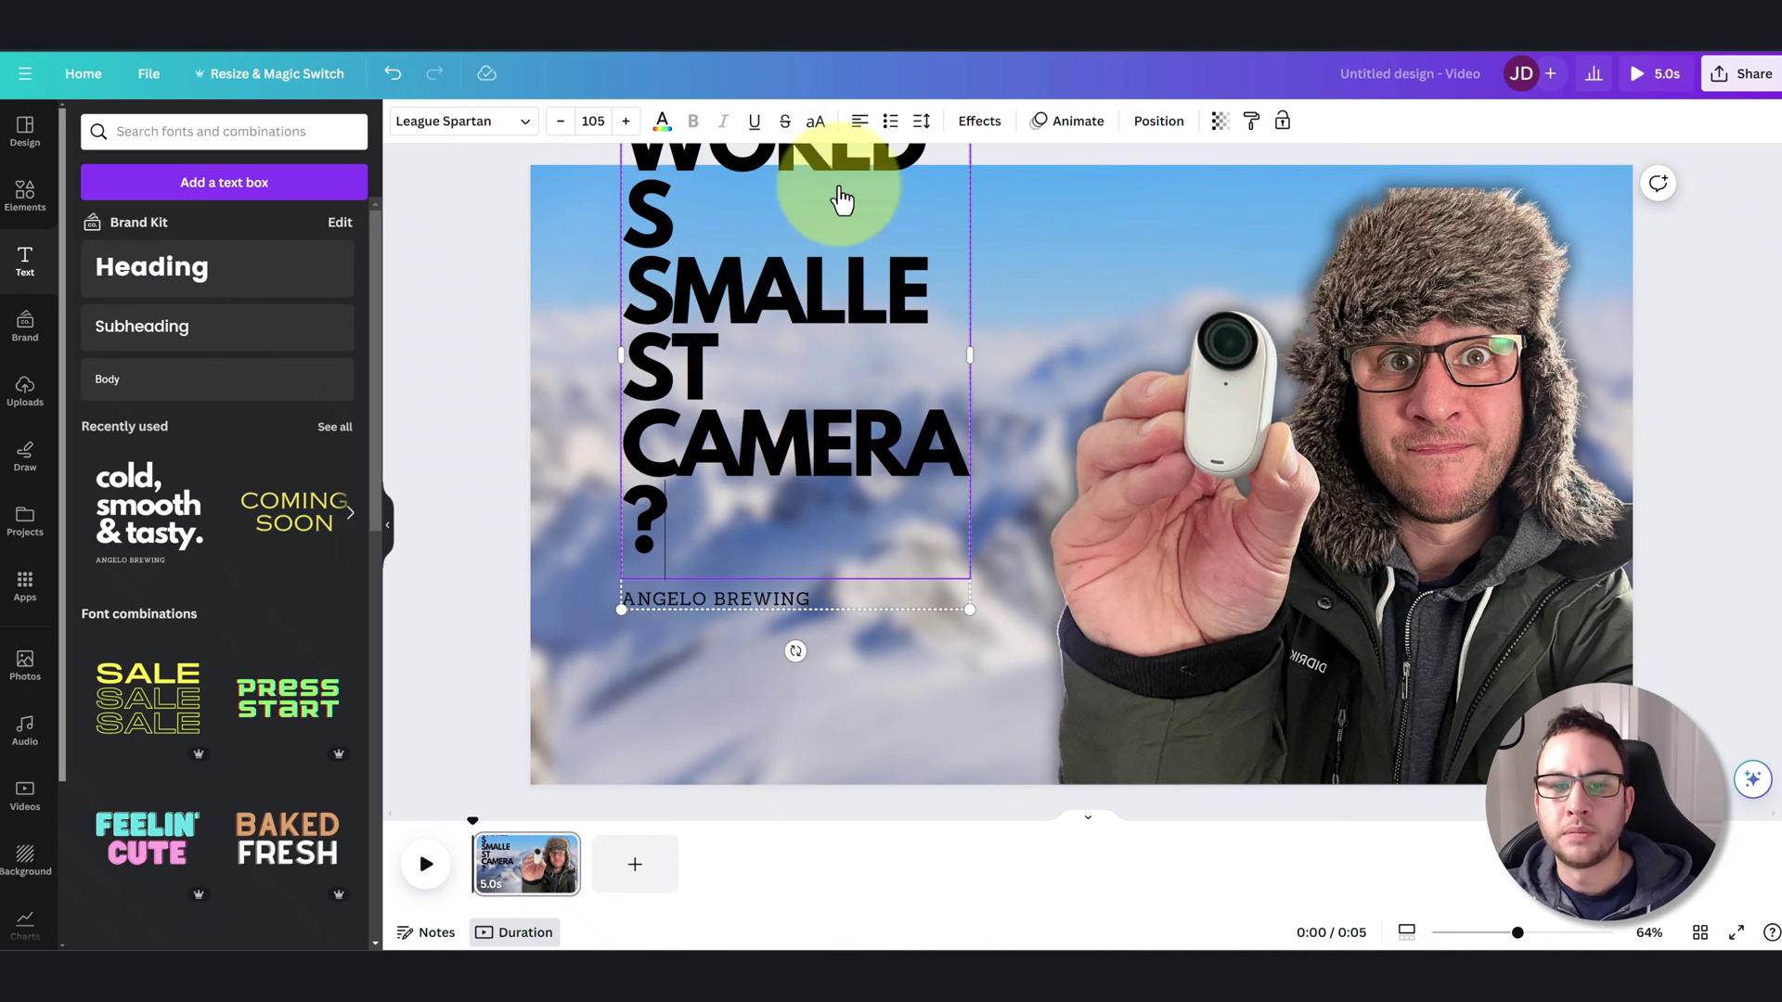
{"action": "key", "text": "Escape"}
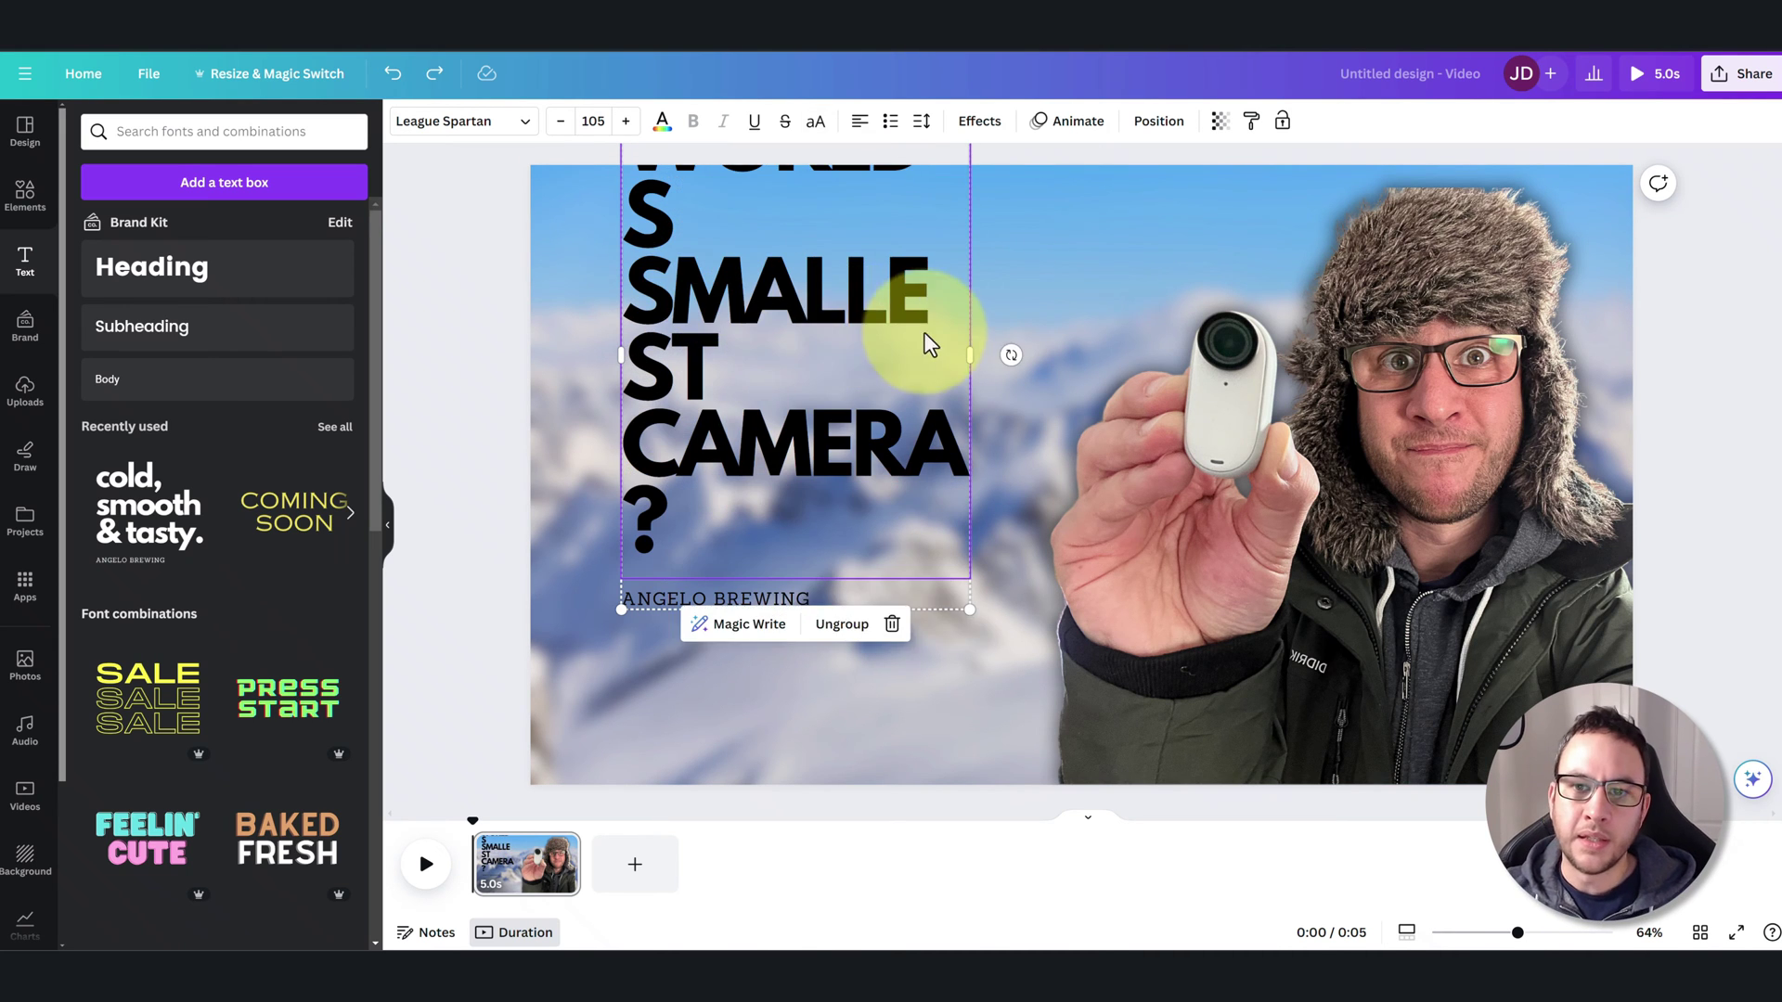
- Widen the heading box and set its line spacing to 1.13
{"action": "left_click_drag", "start_coordinate": [968, 350], "coordinate": [1061, 354]}
{"action": "left_click", "coordinate": [756, 321]}
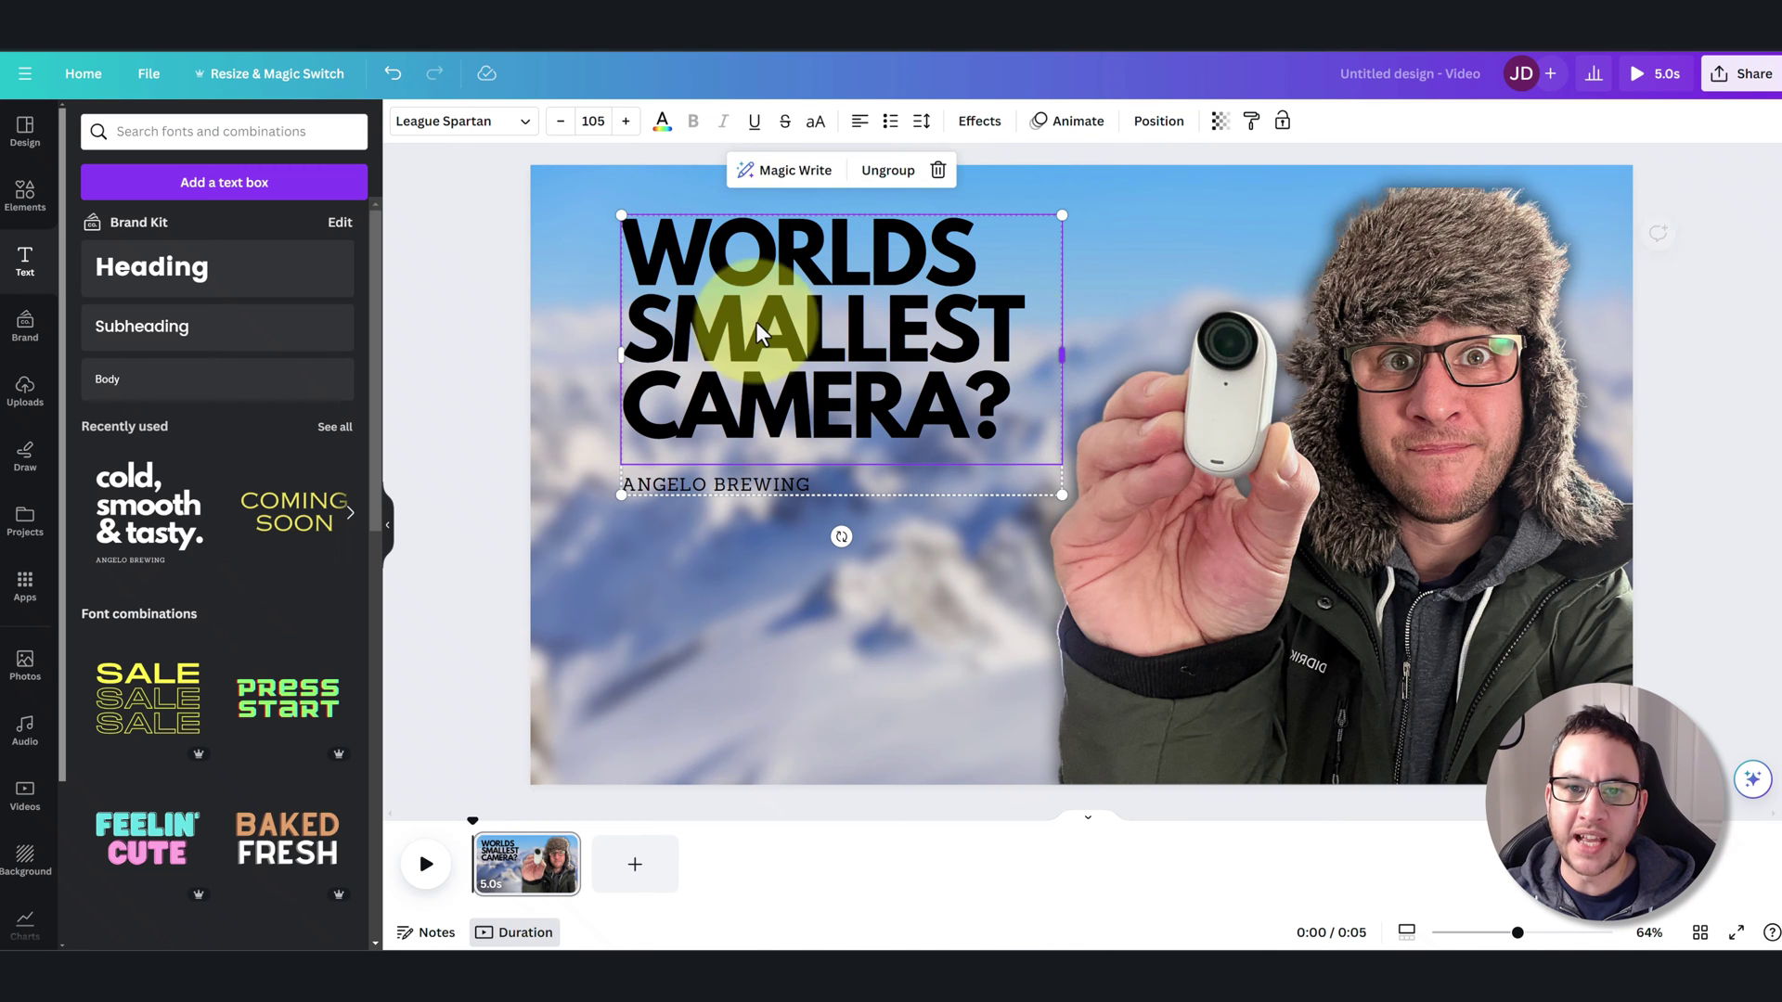
{"action": "key", "text": "ctrl+a"}
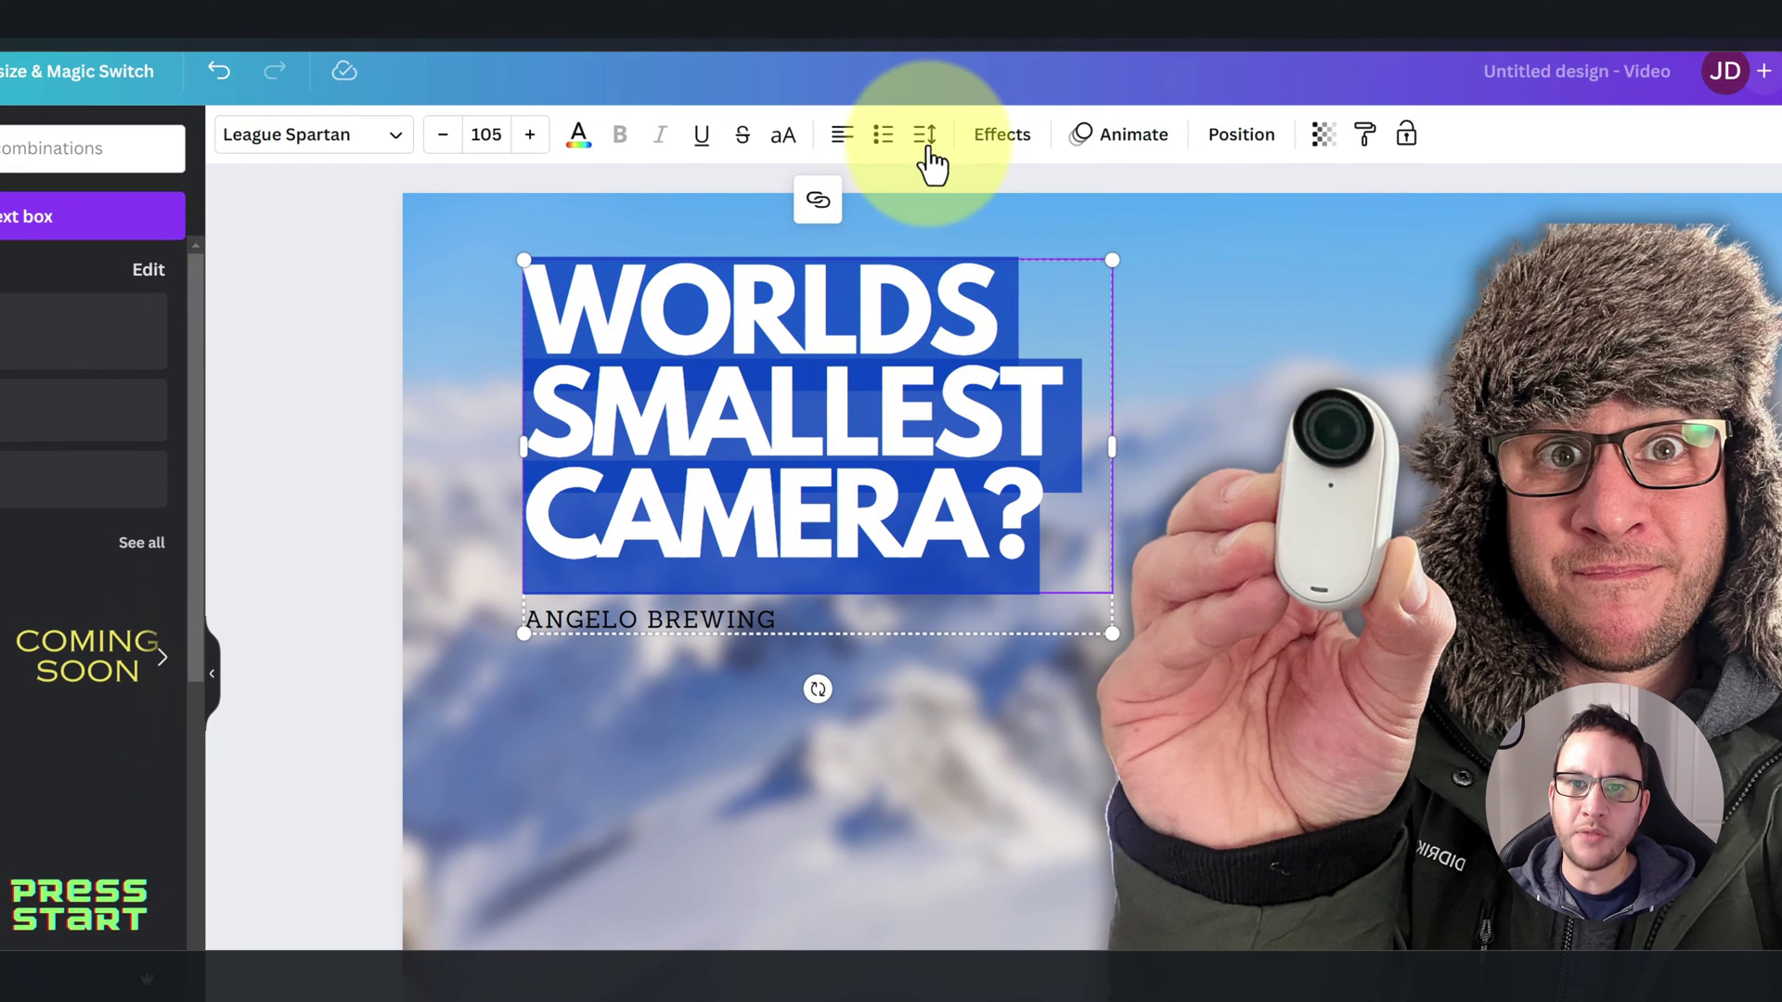
{"action": "left_click", "coordinate": [923, 128]}
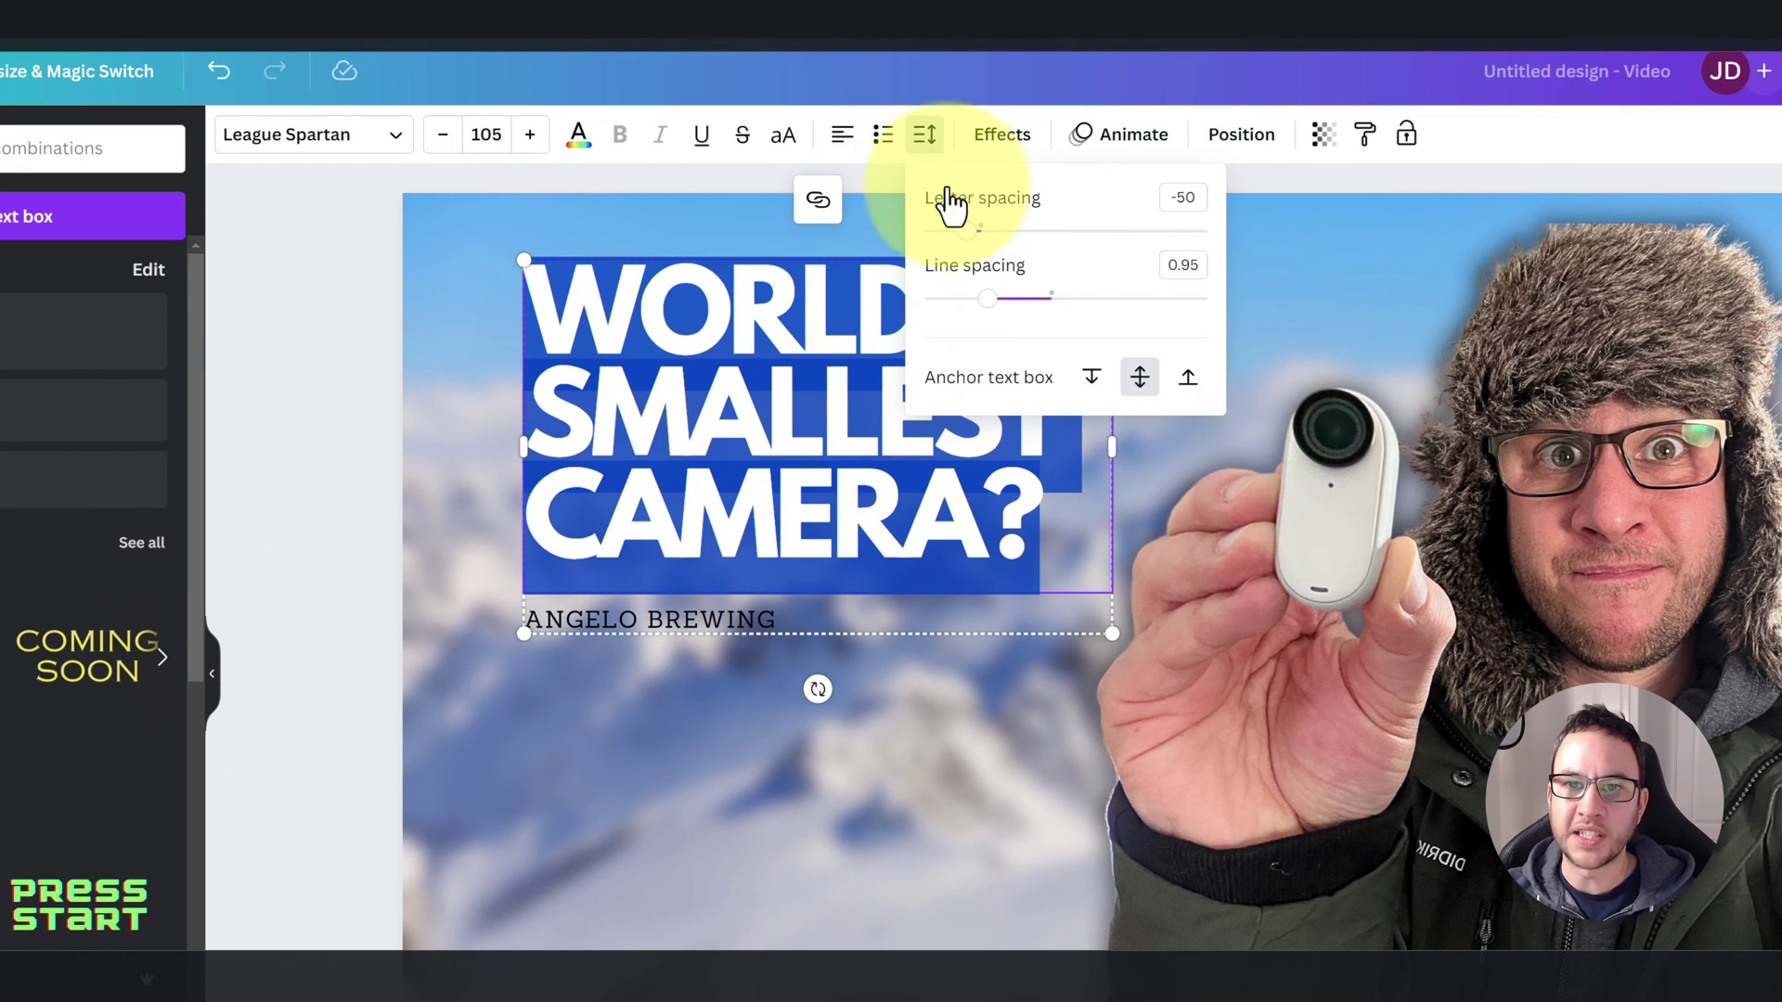
{"action": "left_click_drag", "start_coordinate": [993, 292], "coordinate": [1015, 299]}
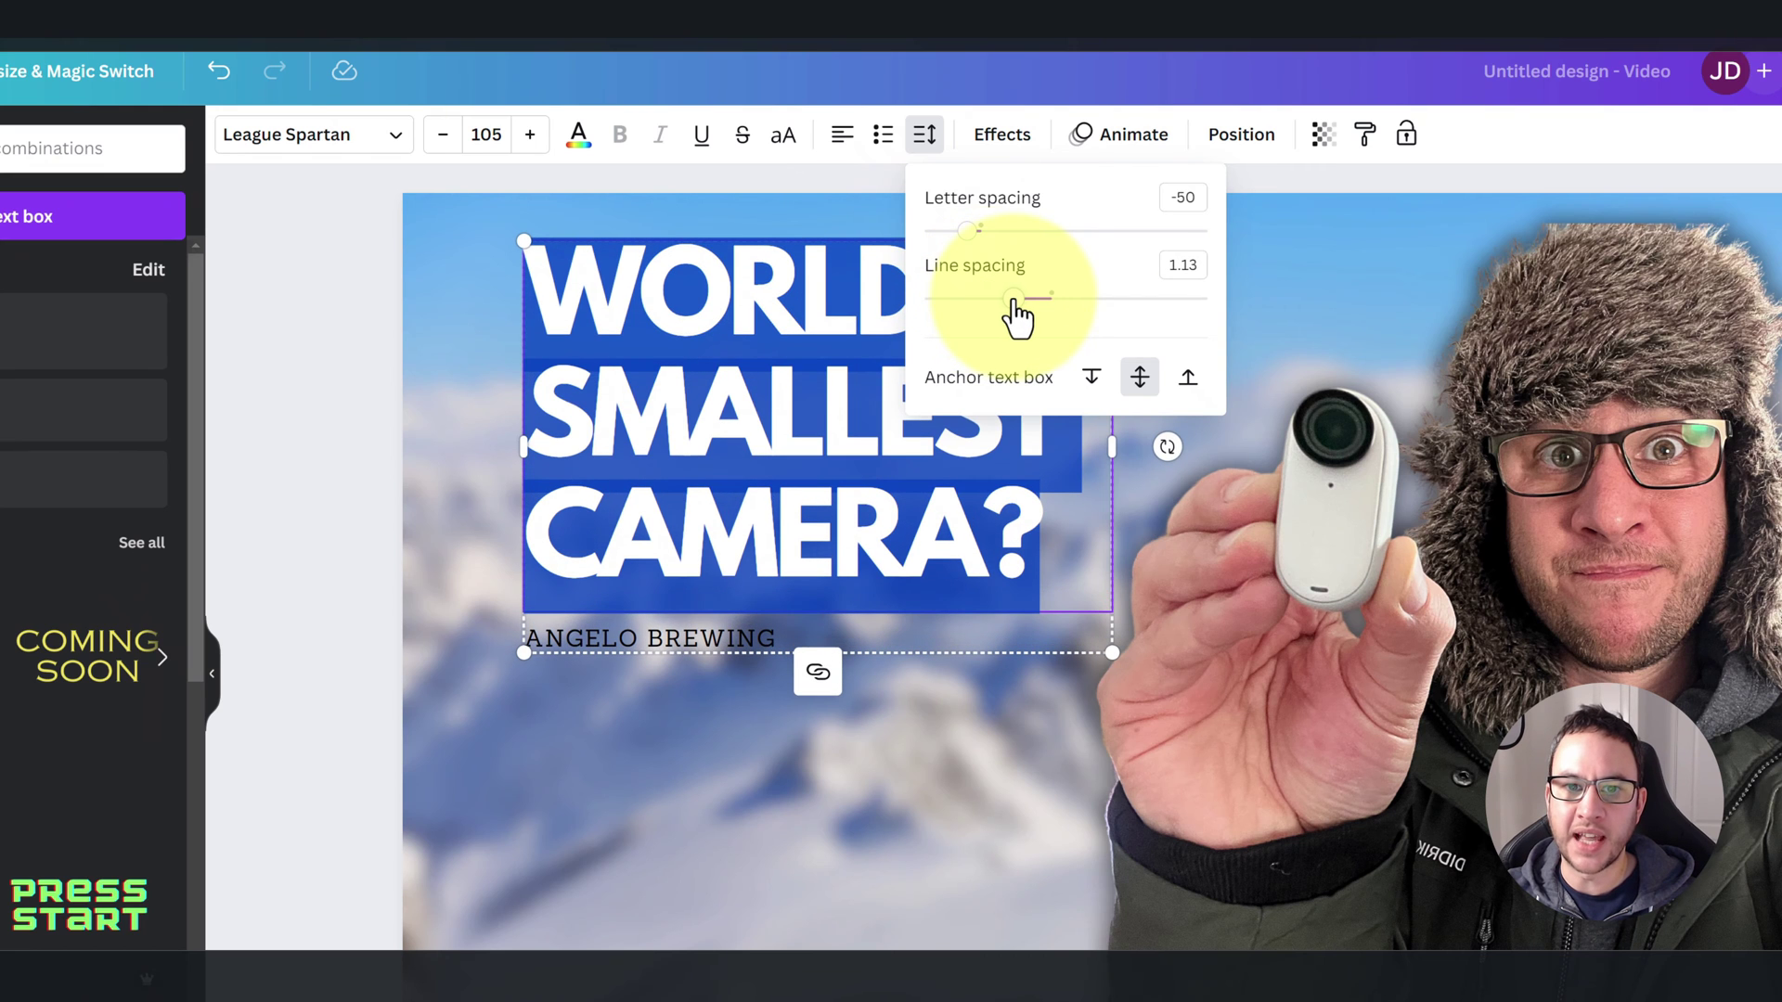
- Delete the ANGELO BREWING tagline and nudge the heading slightly down
{"action": "left_click", "coordinate": [837, 567]}
{"action": "left_click", "coordinate": [864, 593]}
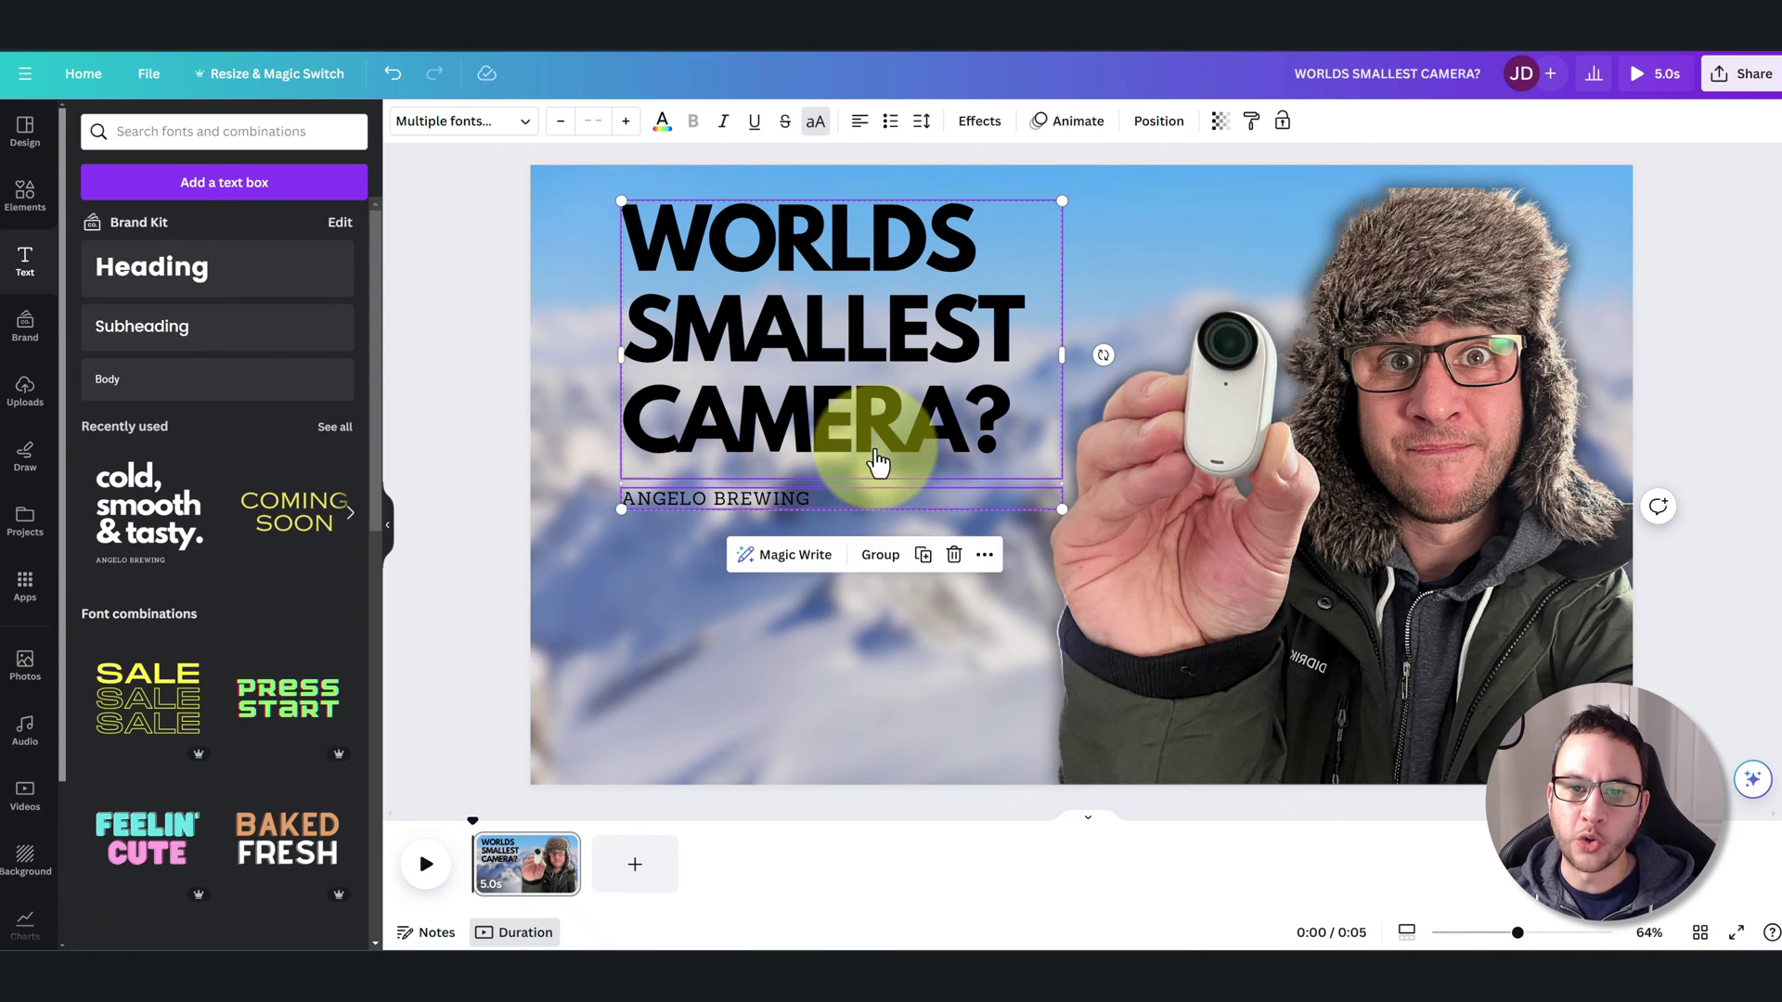
{"action": "left_click", "coordinate": [861, 747]}
{"action": "left_click", "coordinate": [670, 503]}
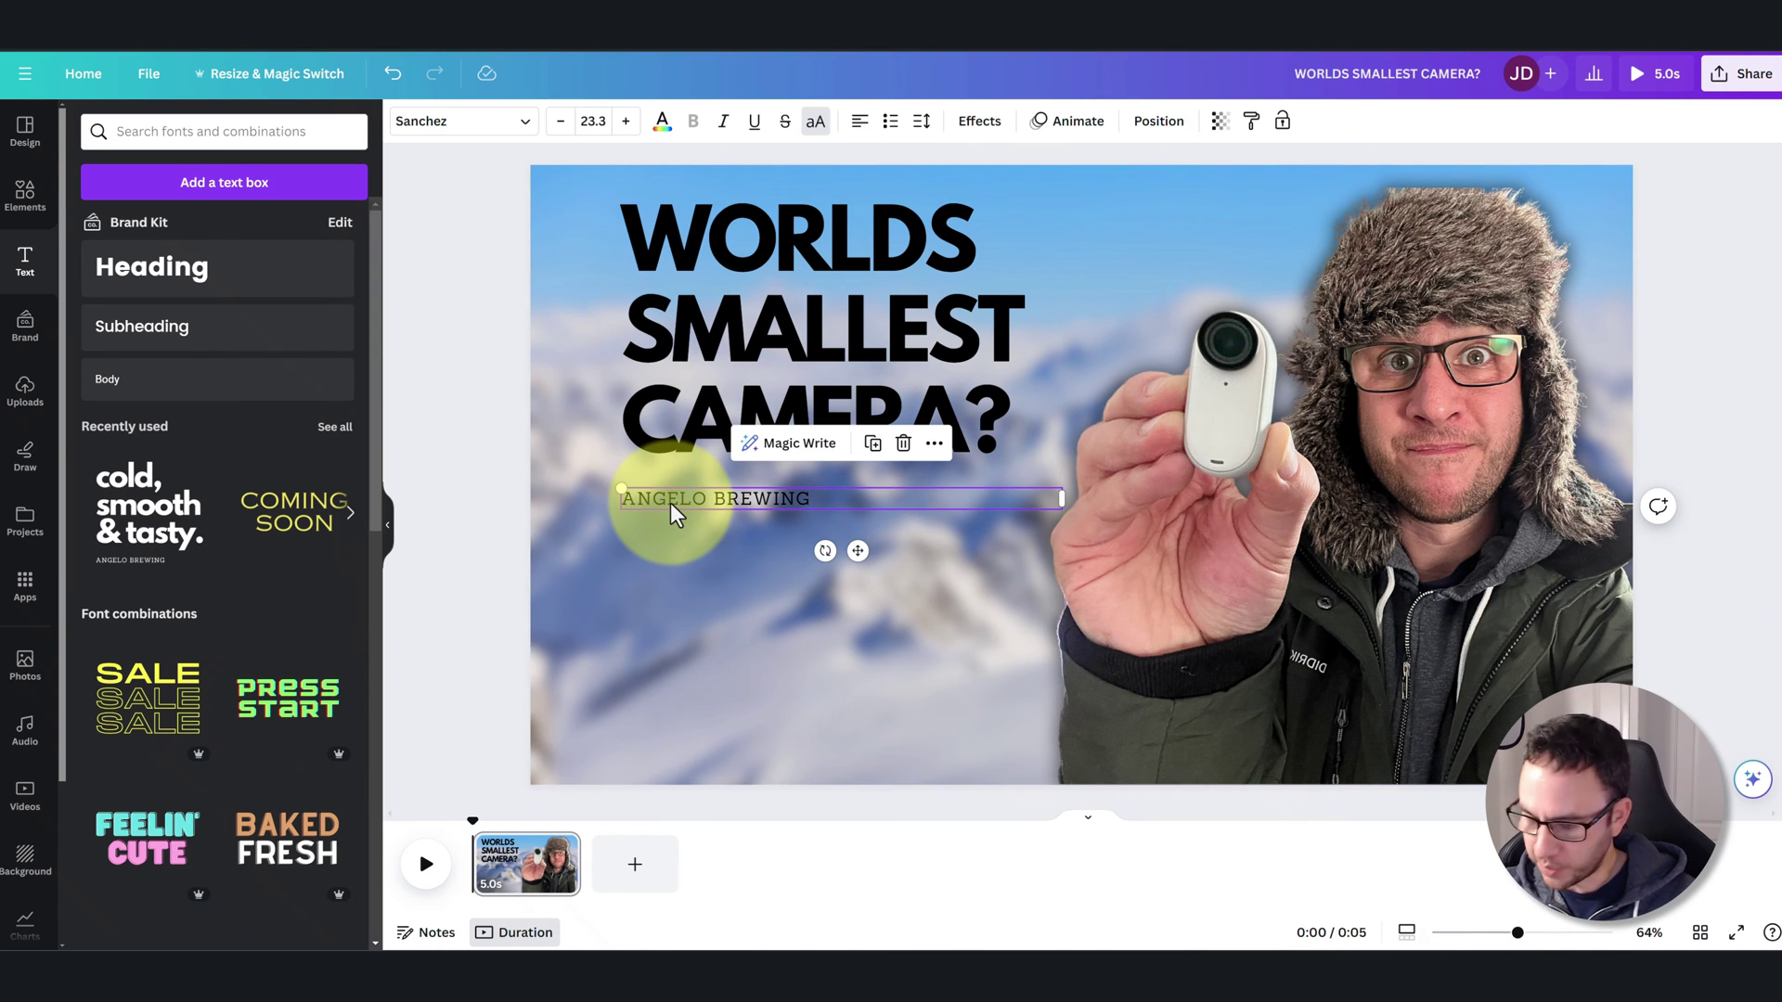
{"action": "key", "text": "Delete"}
{"action": "left_click_drag", "start_coordinate": [701, 299], "coordinate": [700, 318]}
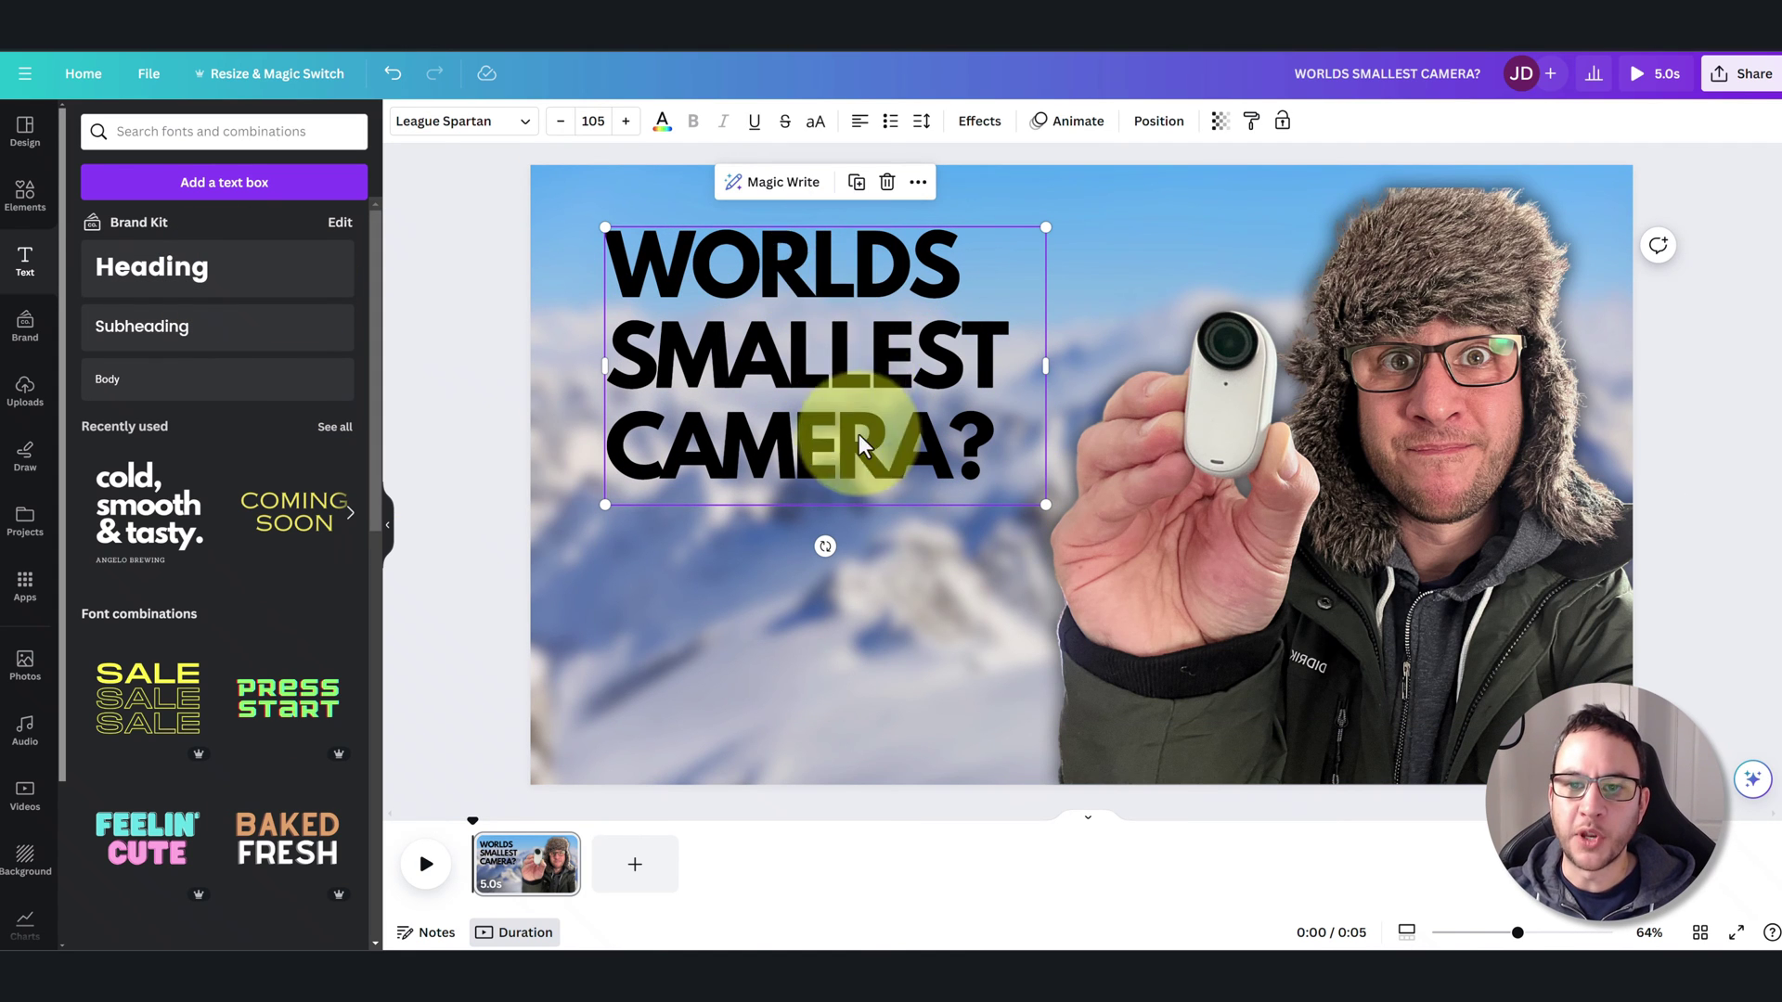
- Centre-align the heading and enlarge WORLDS to font size 120
{"action": "left_click", "coordinate": [811, 271]}
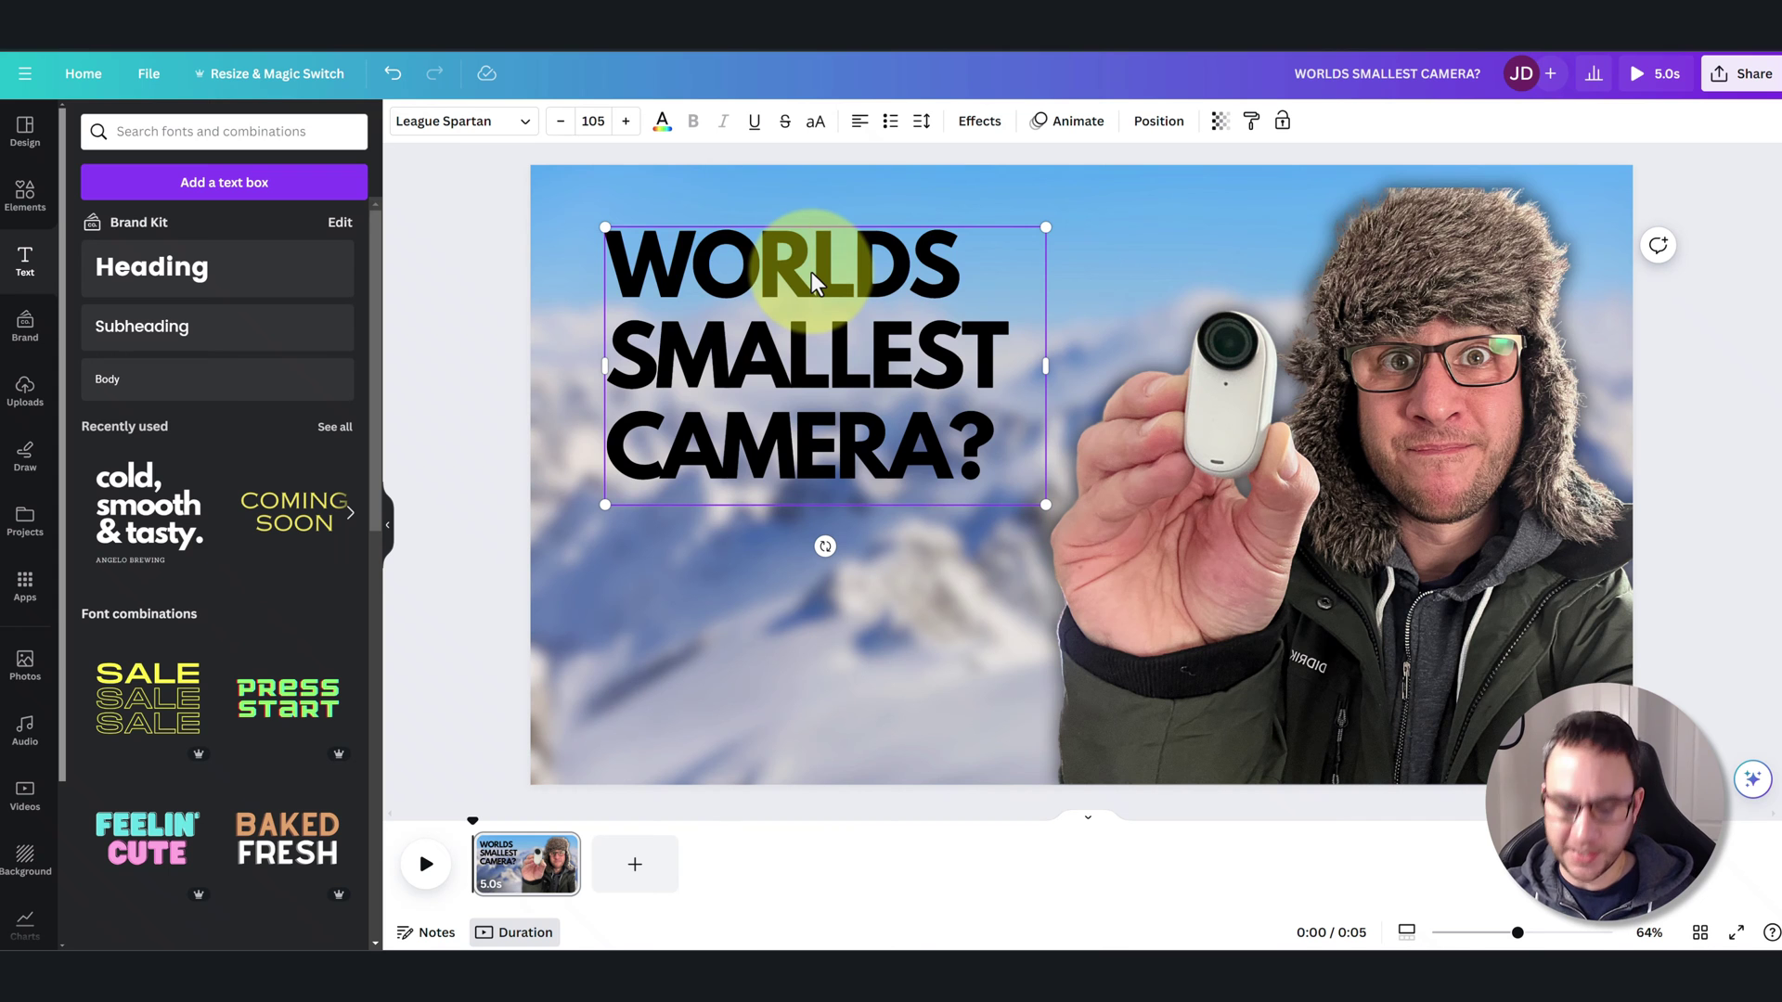
{"action": "key", "text": "ctrl+a"}
{"action": "left_click", "coordinate": [861, 123]}
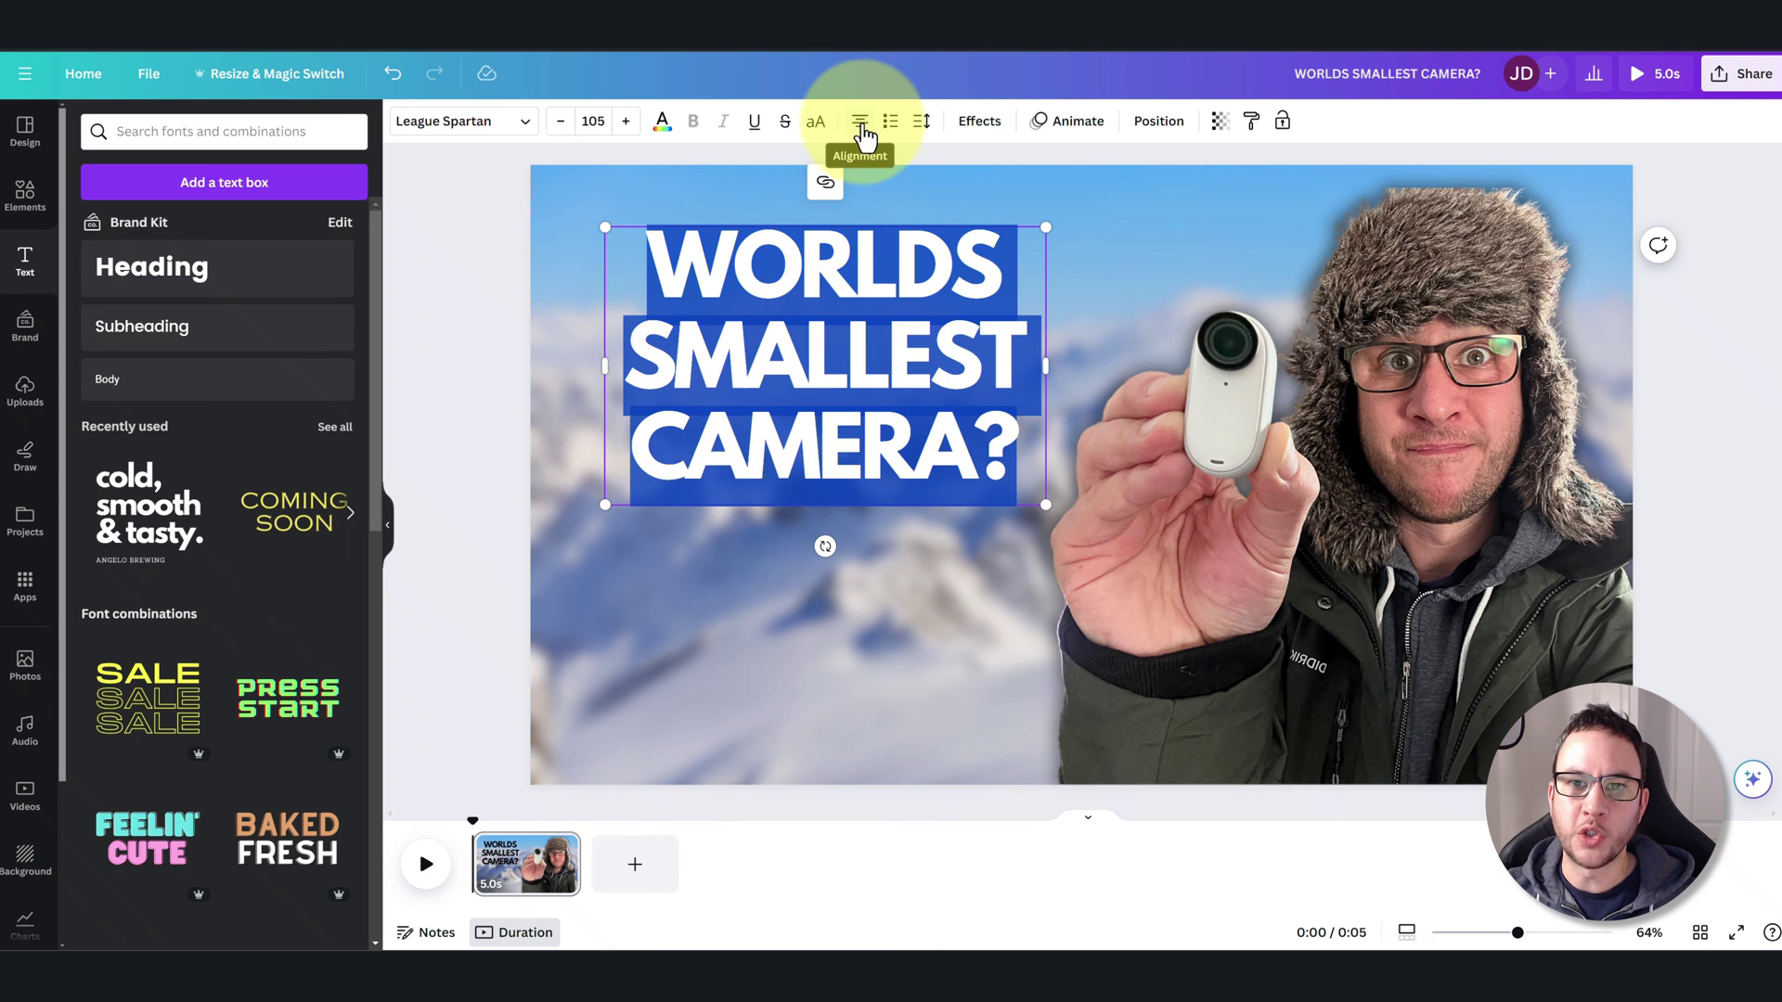
{"action": "double_click", "coordinate": [821, 265]}
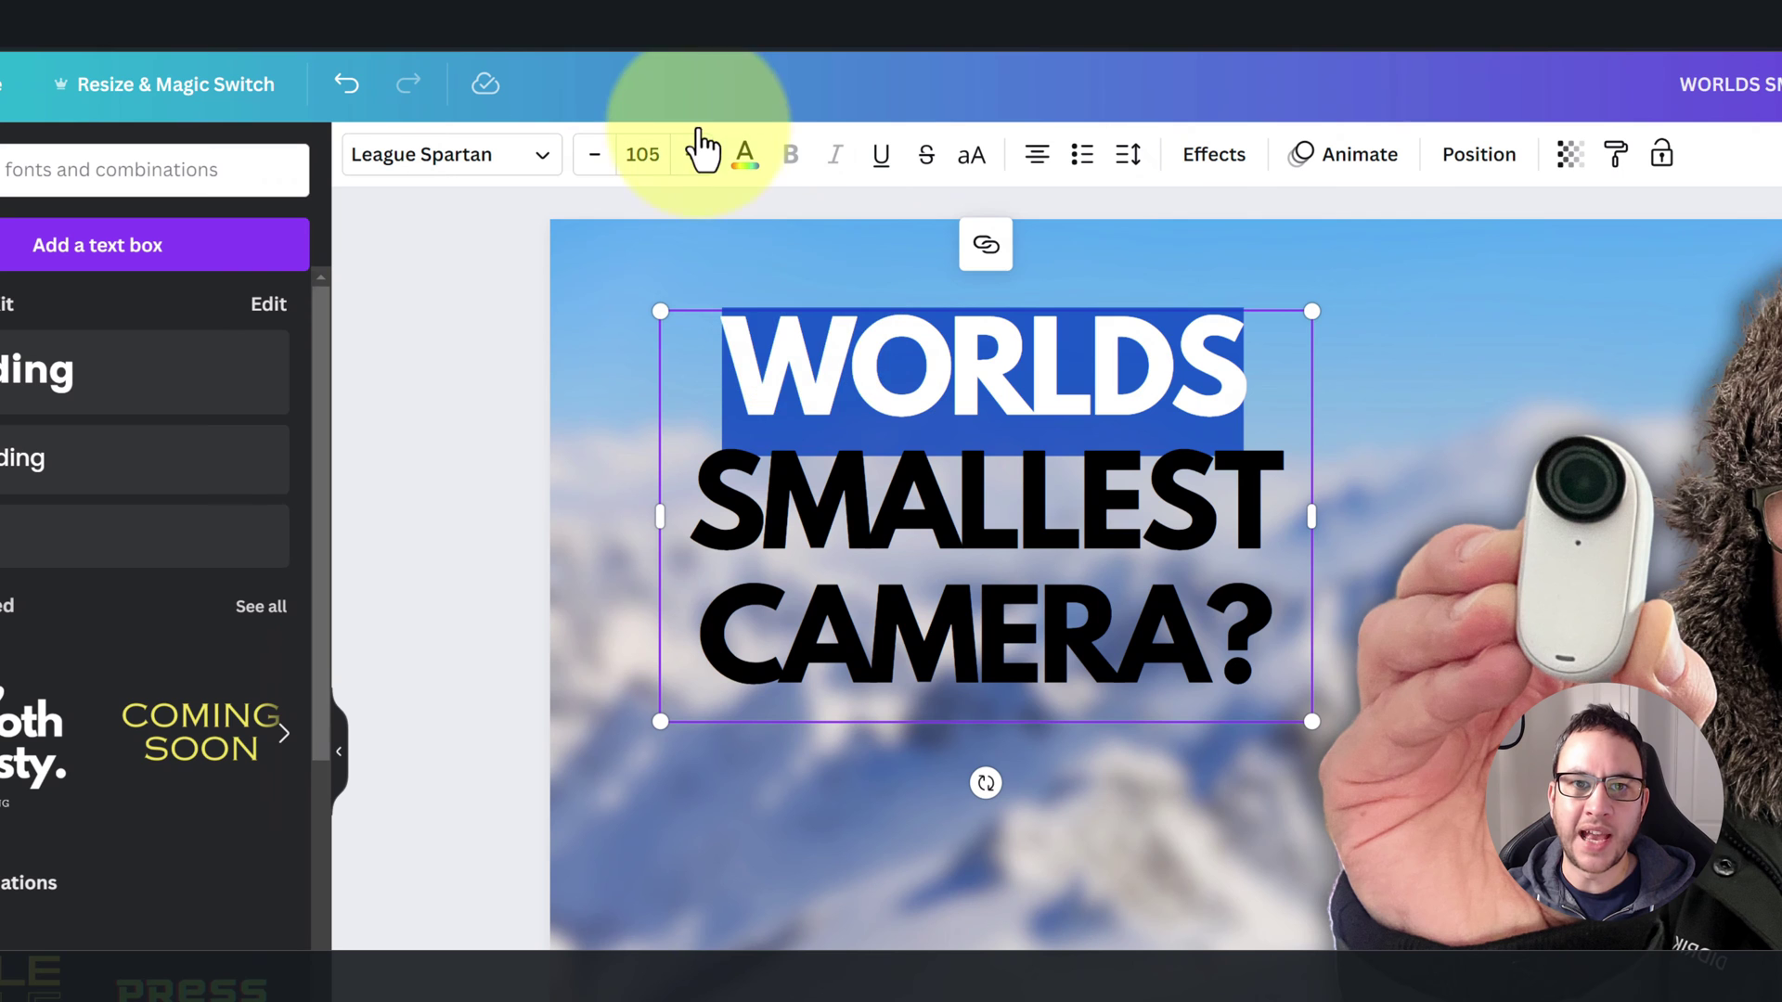
{"action": "left_click", "coordinate": [692, 153]}
{"action": "left_click", "coordinate": [691, 154]}
{"action": "left_click", "coordinate": [692, 154]}
{"action": "left_click", "coordinate": [692, 154]}
{"action": "left_click", "coordinate": [691, 153]}
{"action": "left_click", "coordinate": [691, 153]}
{"action": "left_click", "coordinate": [691, 153]}
{"action": "left_click", "coordinate": [691, 154]}
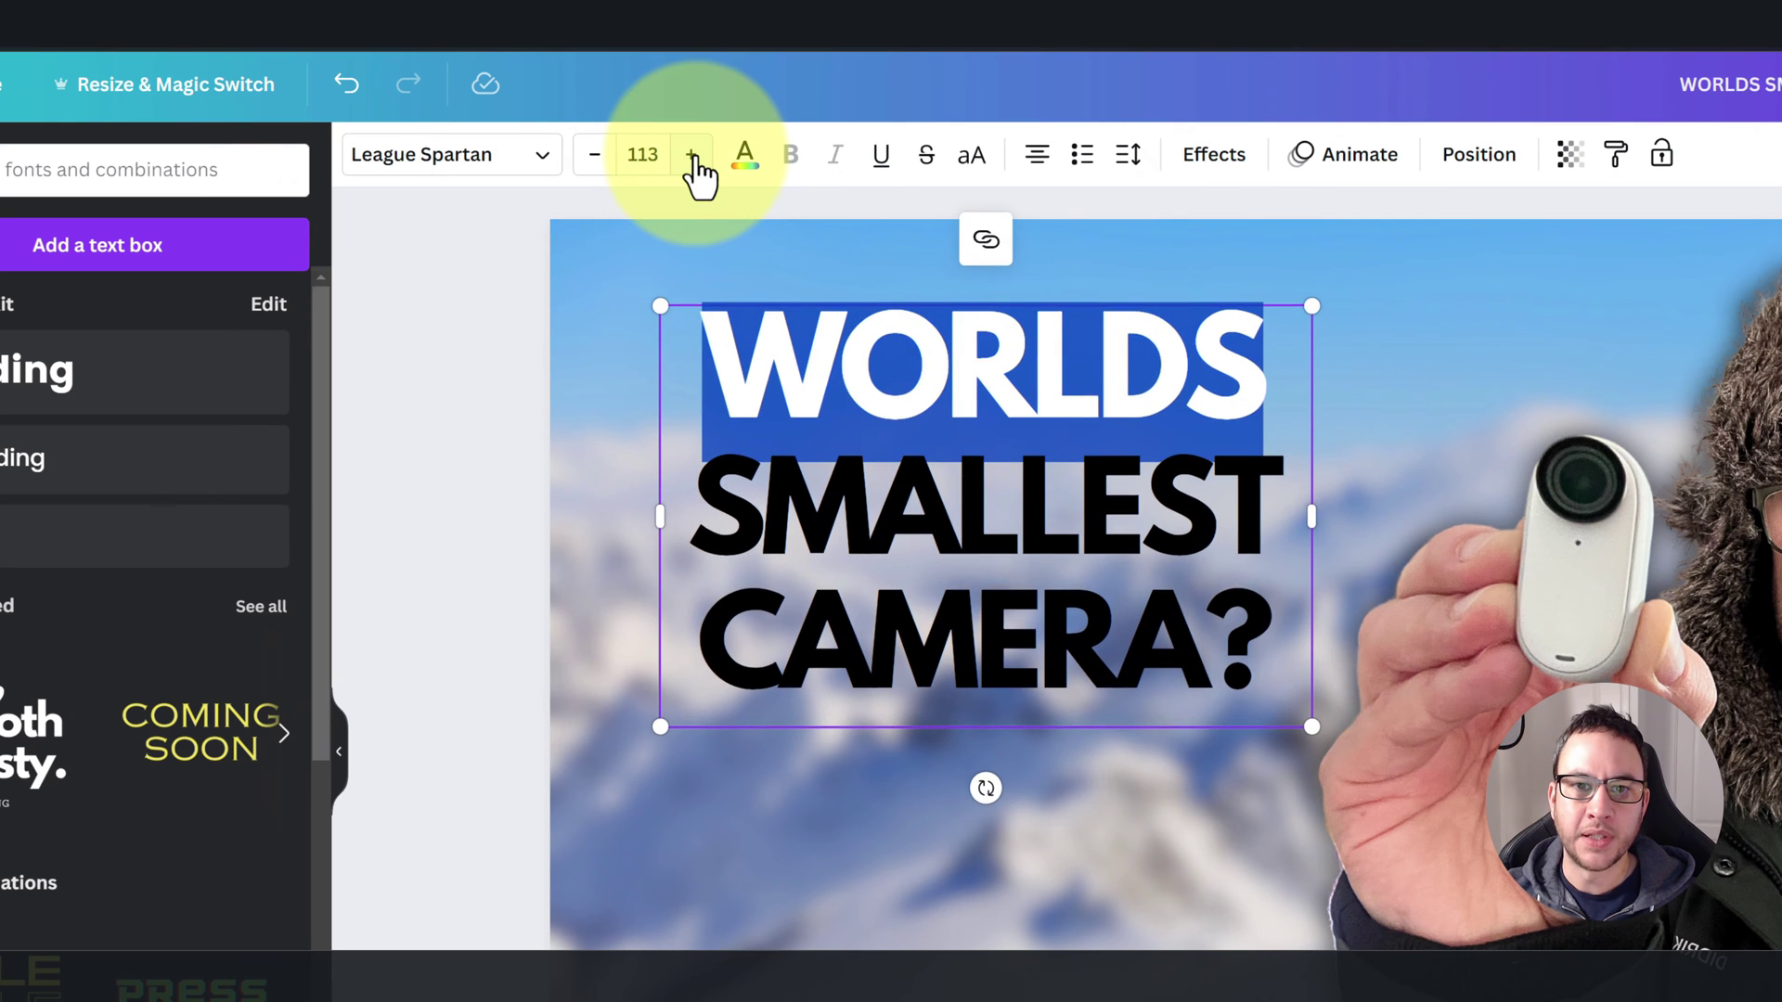
{"action": "left_click", "coordinate": [691, 153]}
{"action": "left_click", "coordinate": [691, 153]}
{"action": "left_click", "coordinate": [691, 153]}
{"action": "left_click", "coordinate": [692, 154]}
{"action": "left_click", "coordinate": [691, 153]}
{"action": "left_click", "coordinate": [691, 153]}
{"action": "left_click", "coordinate": [692, 153]}
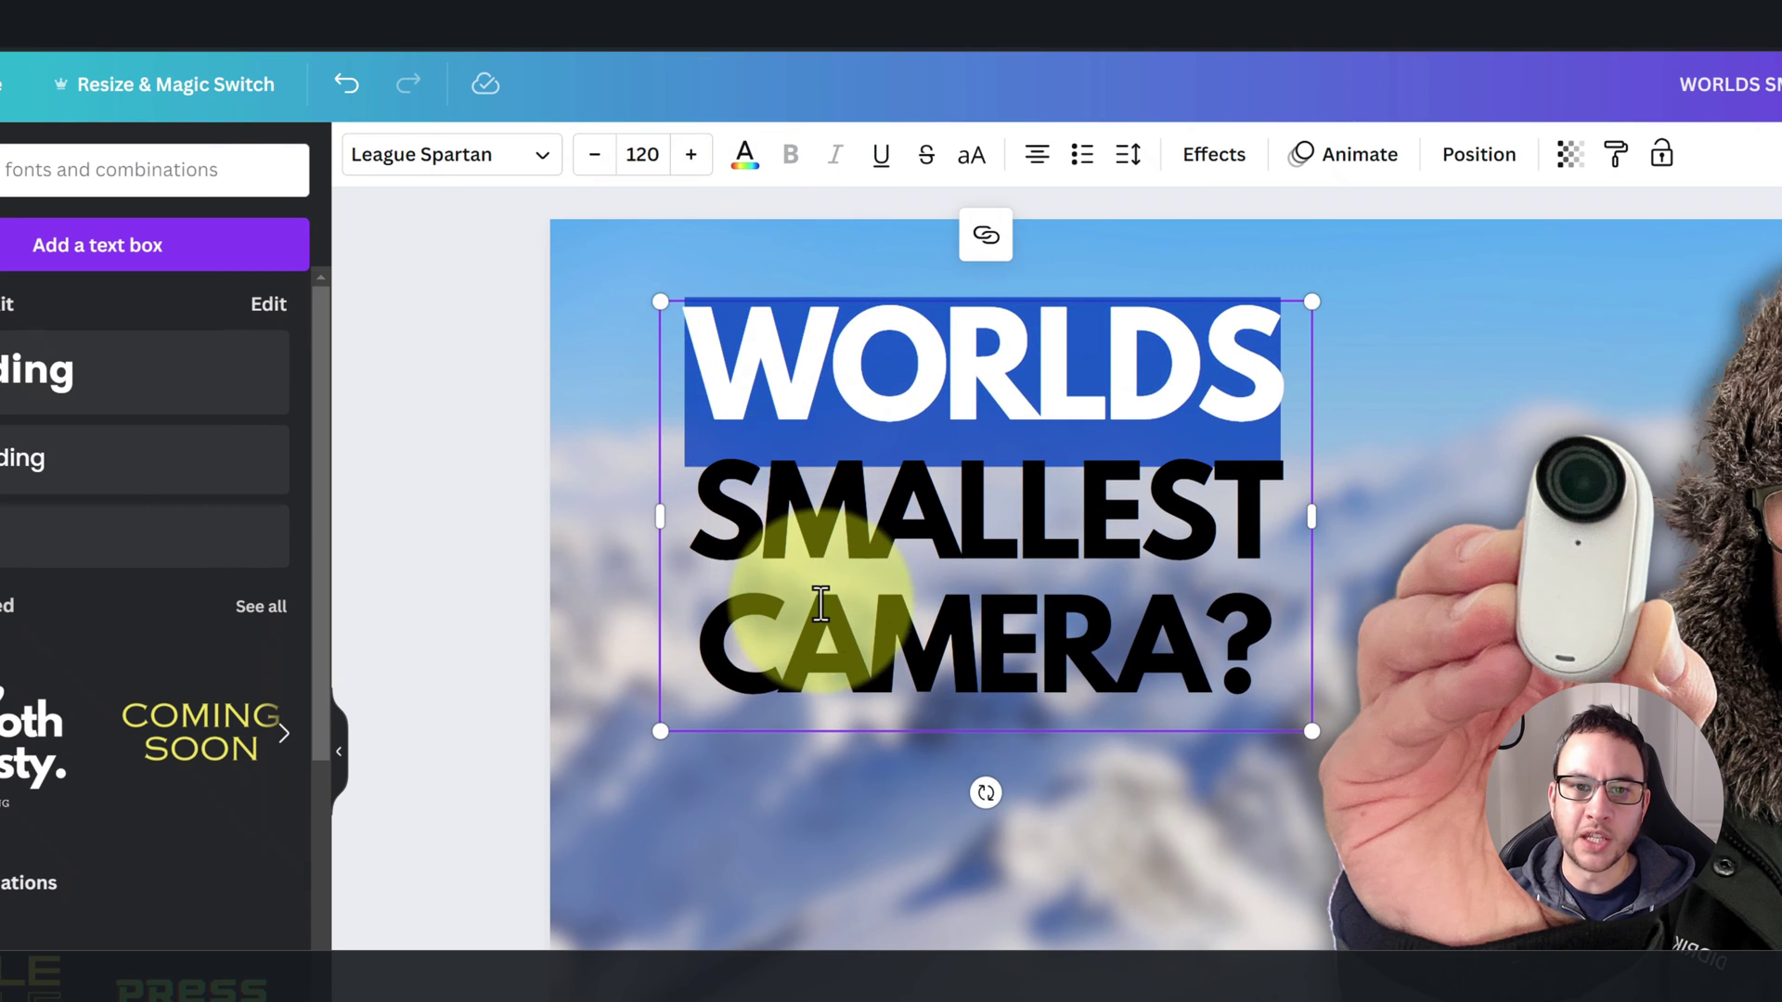
- Enlarge the word CAMERA to font size 109
{"action": "double_click", "coordinate": [821, 603]}
{"action": "left_click", "coordinate": [692, 156]}
{"action": "left_click", "coordinate": [692, 156]}
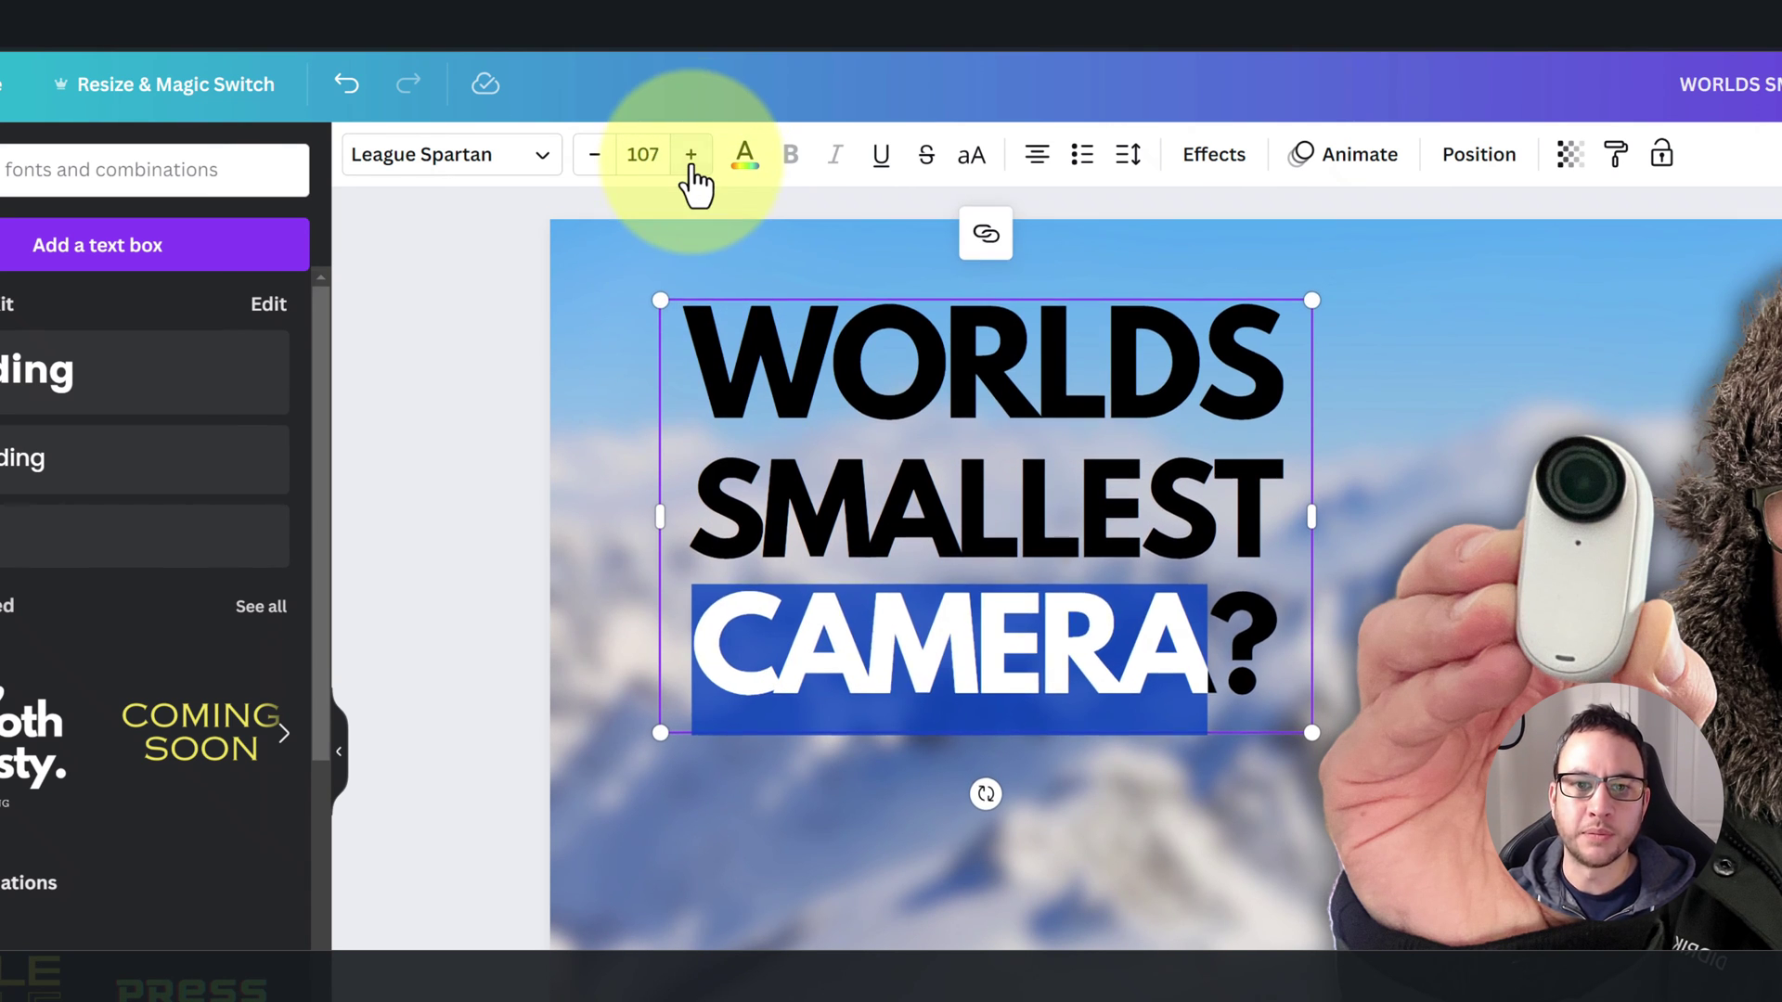
{"action": "left_click", "coordinate": [692, 155]}
{"action": "left_click", "coordinate": [691, 156]}
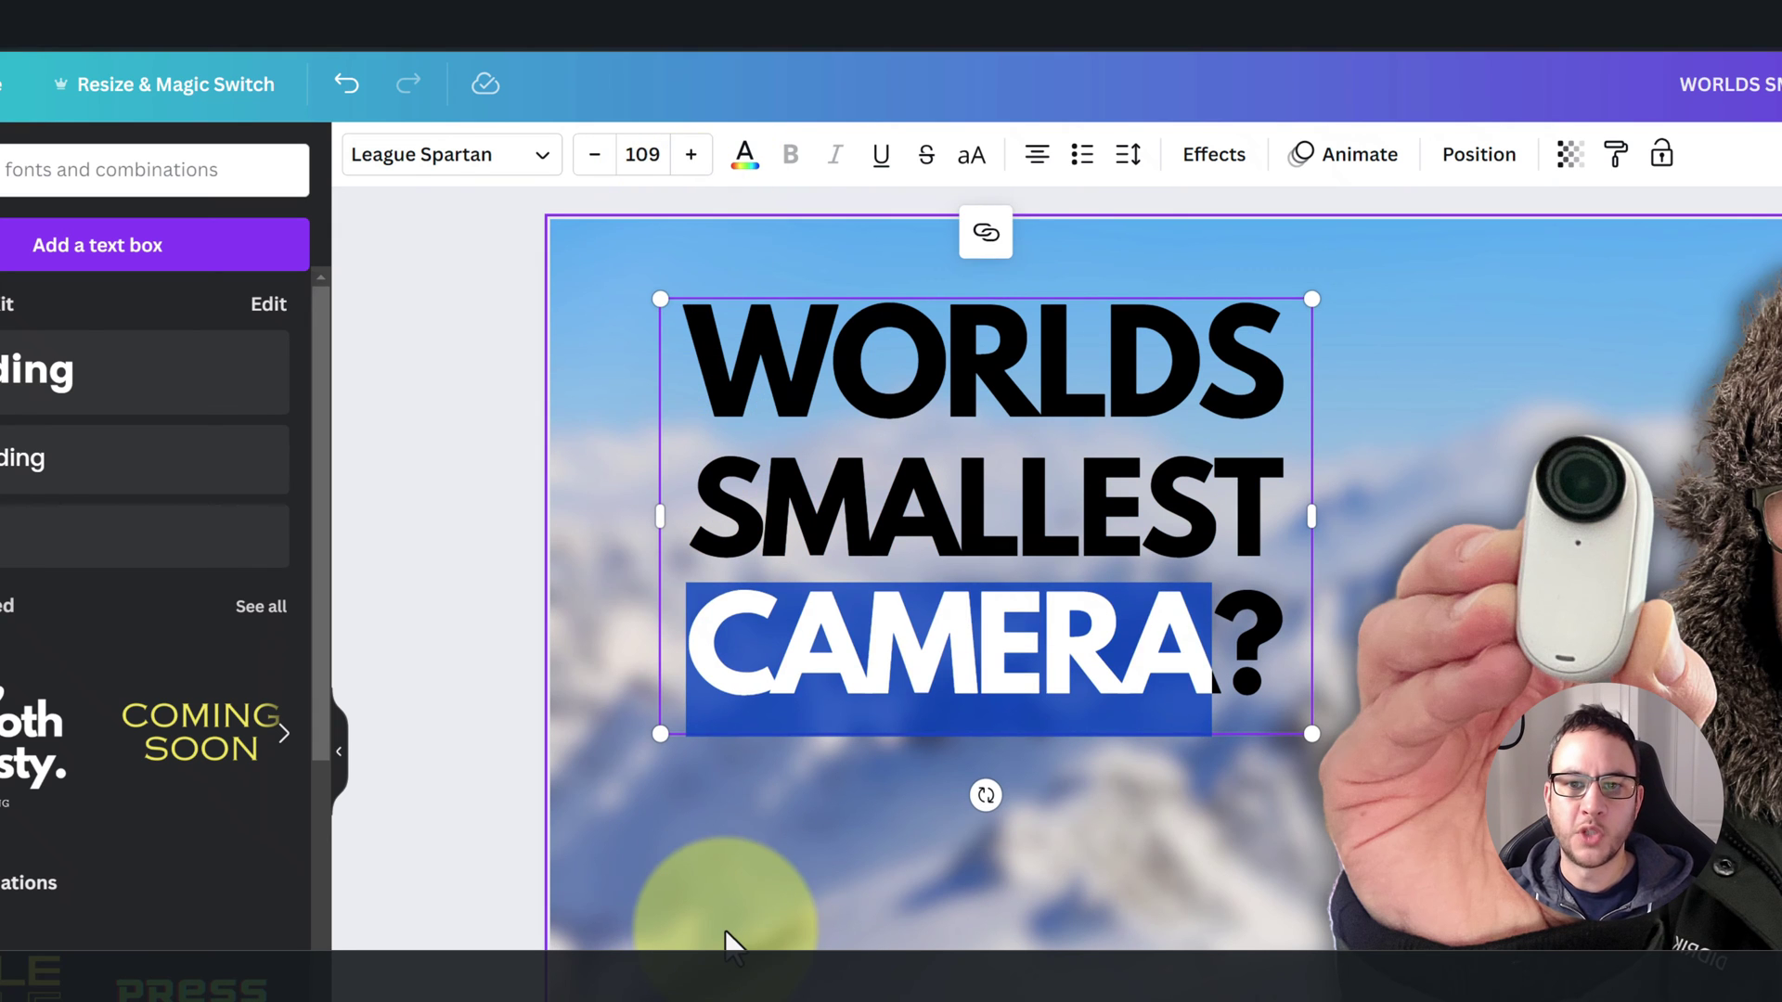
- Finish sizing CAMERA and make the heading text white
{"action": "left_click", "coordinate": [725, 938]}
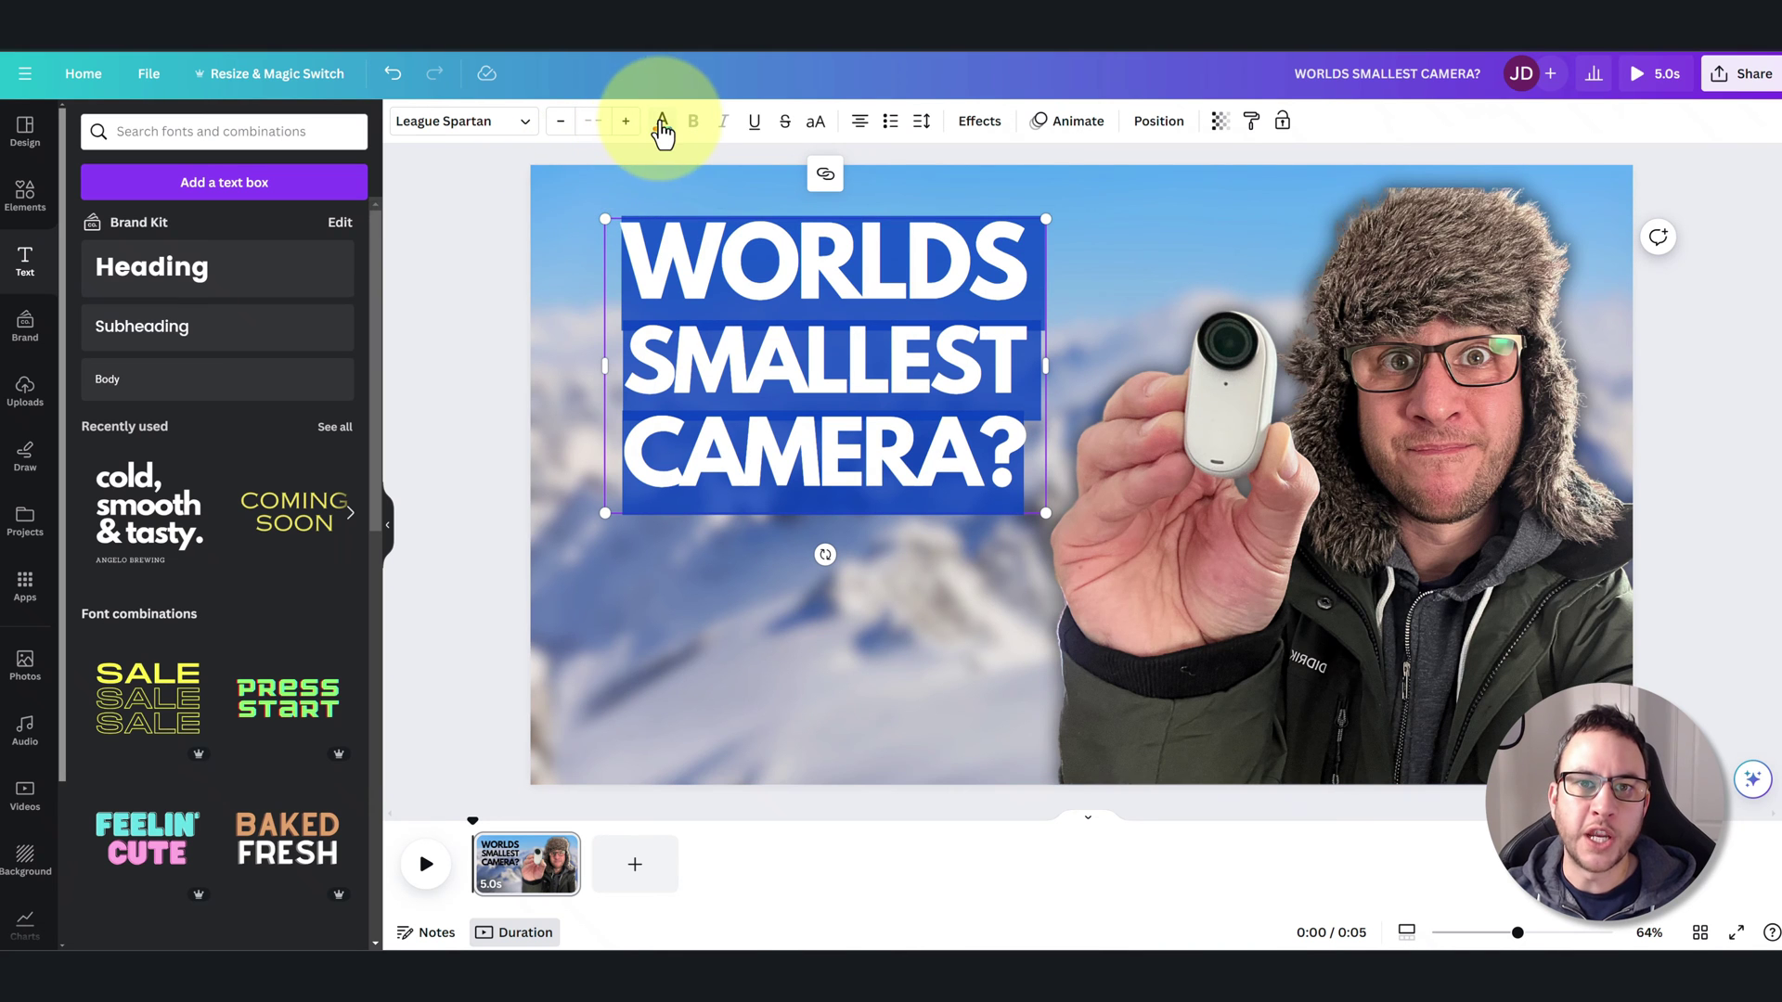
{"action": "left_click", "coordinate": [662, 121]}
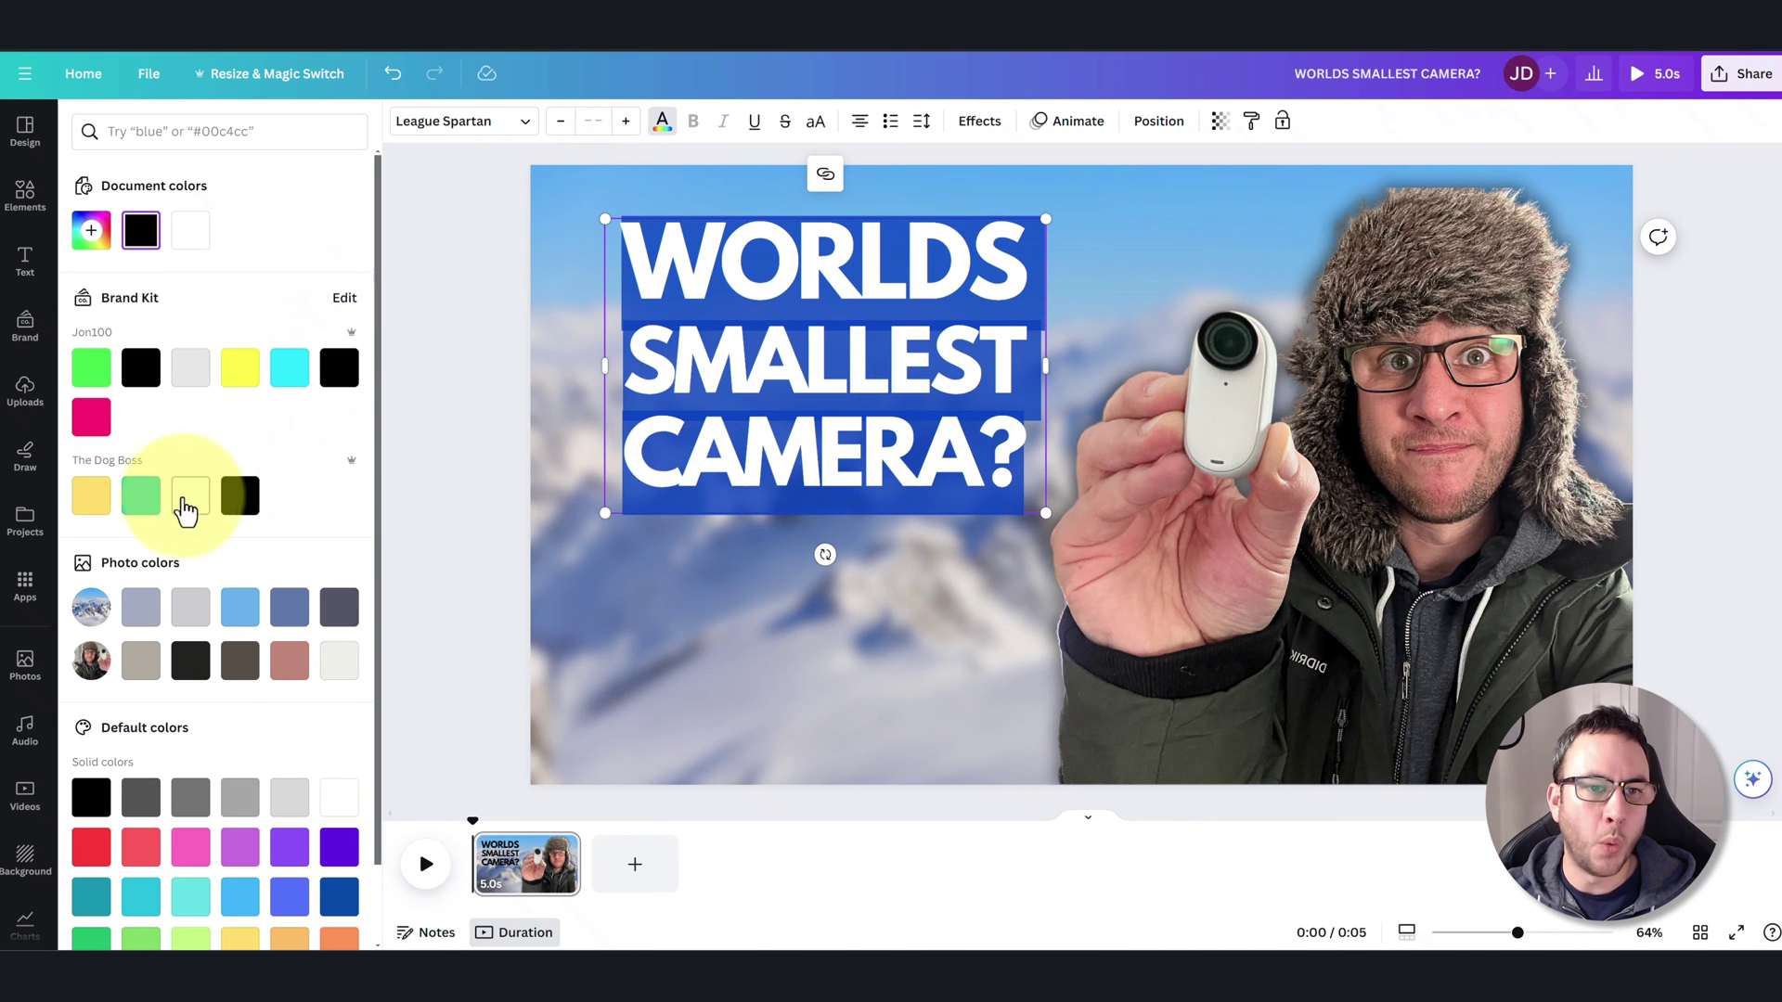
{"action": "left_click", "coordinate": [477, 339]}
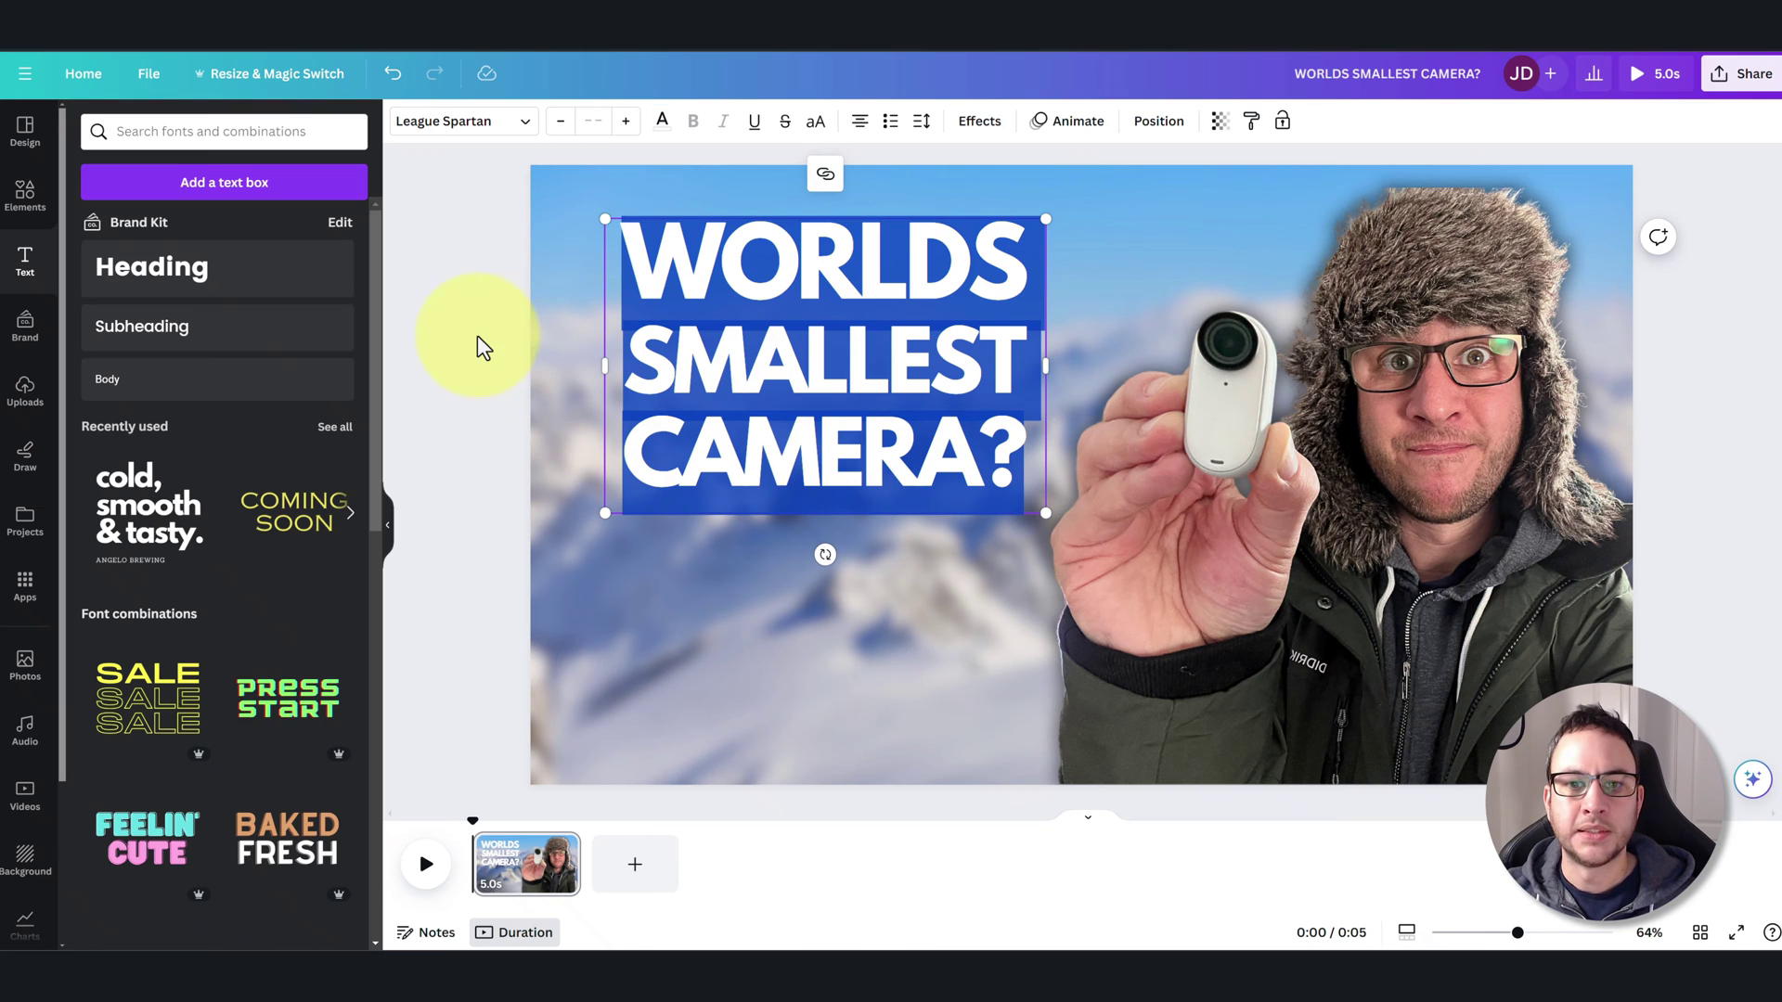
- Apply the Lift effect to the heading at intensity 88
{"action": "left_click", "coordinate": [824, 378]}
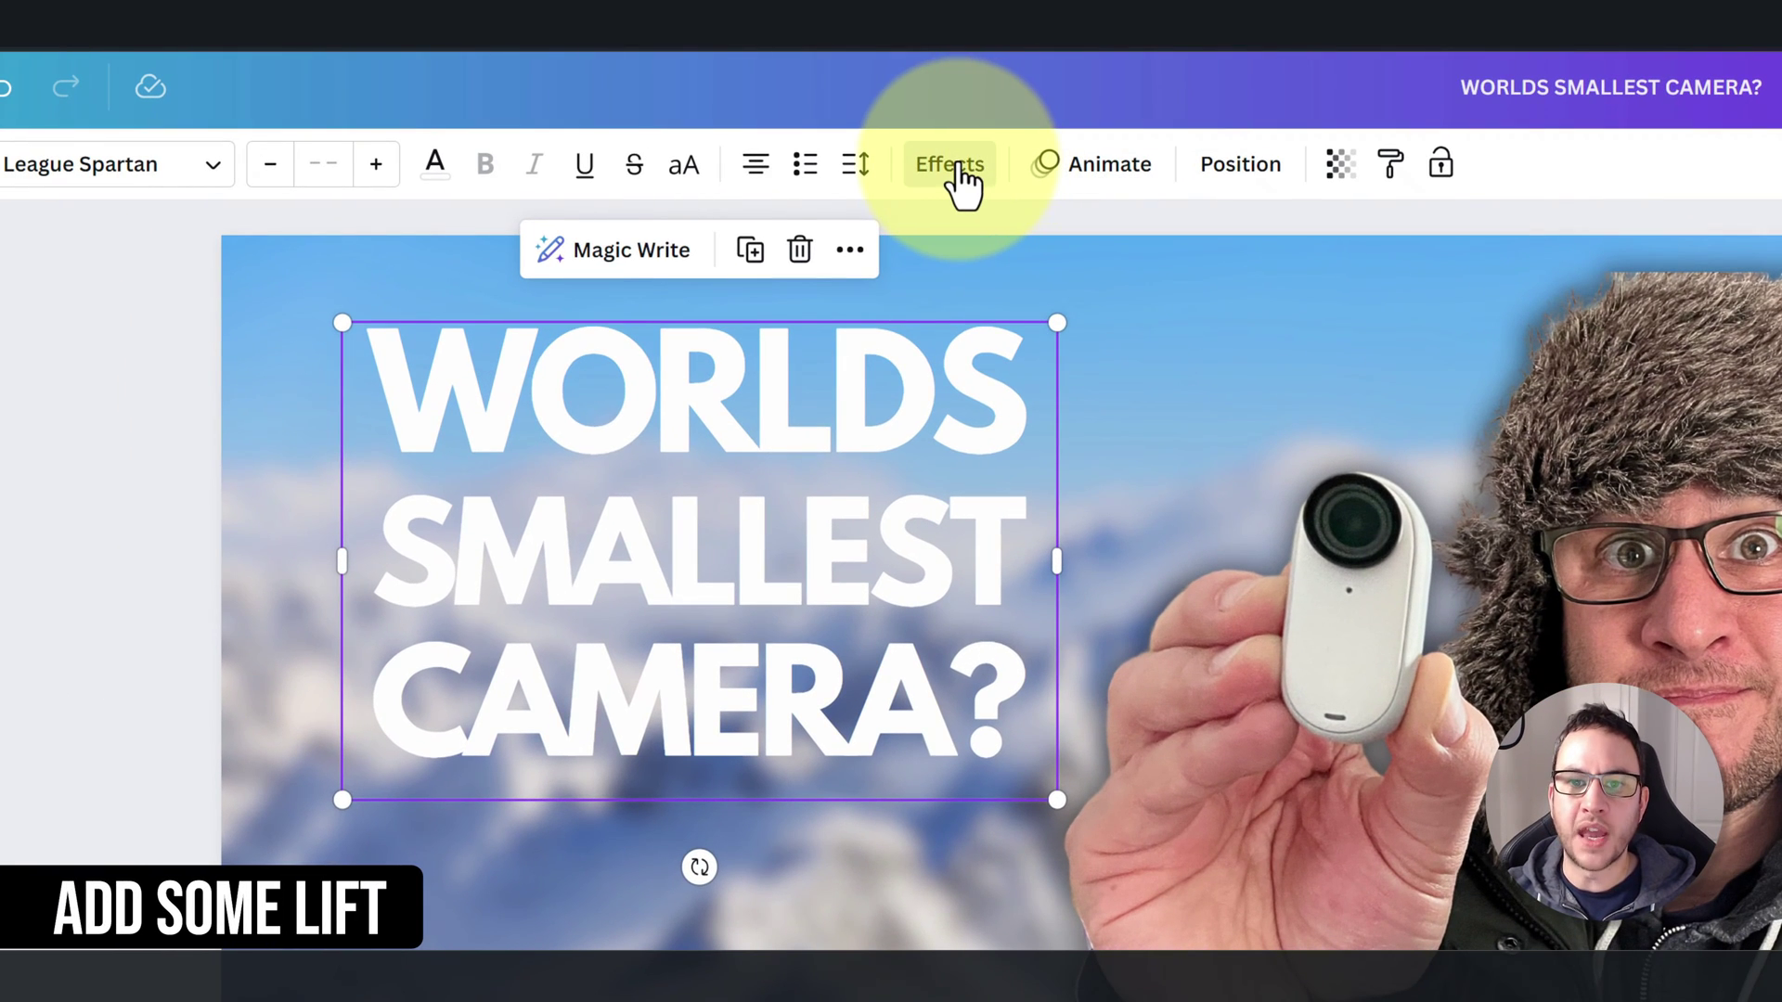
{"action": "left_click", "coordinate": [956, 169]}
{"action": "left_click", "coordinate": [430, 381]}
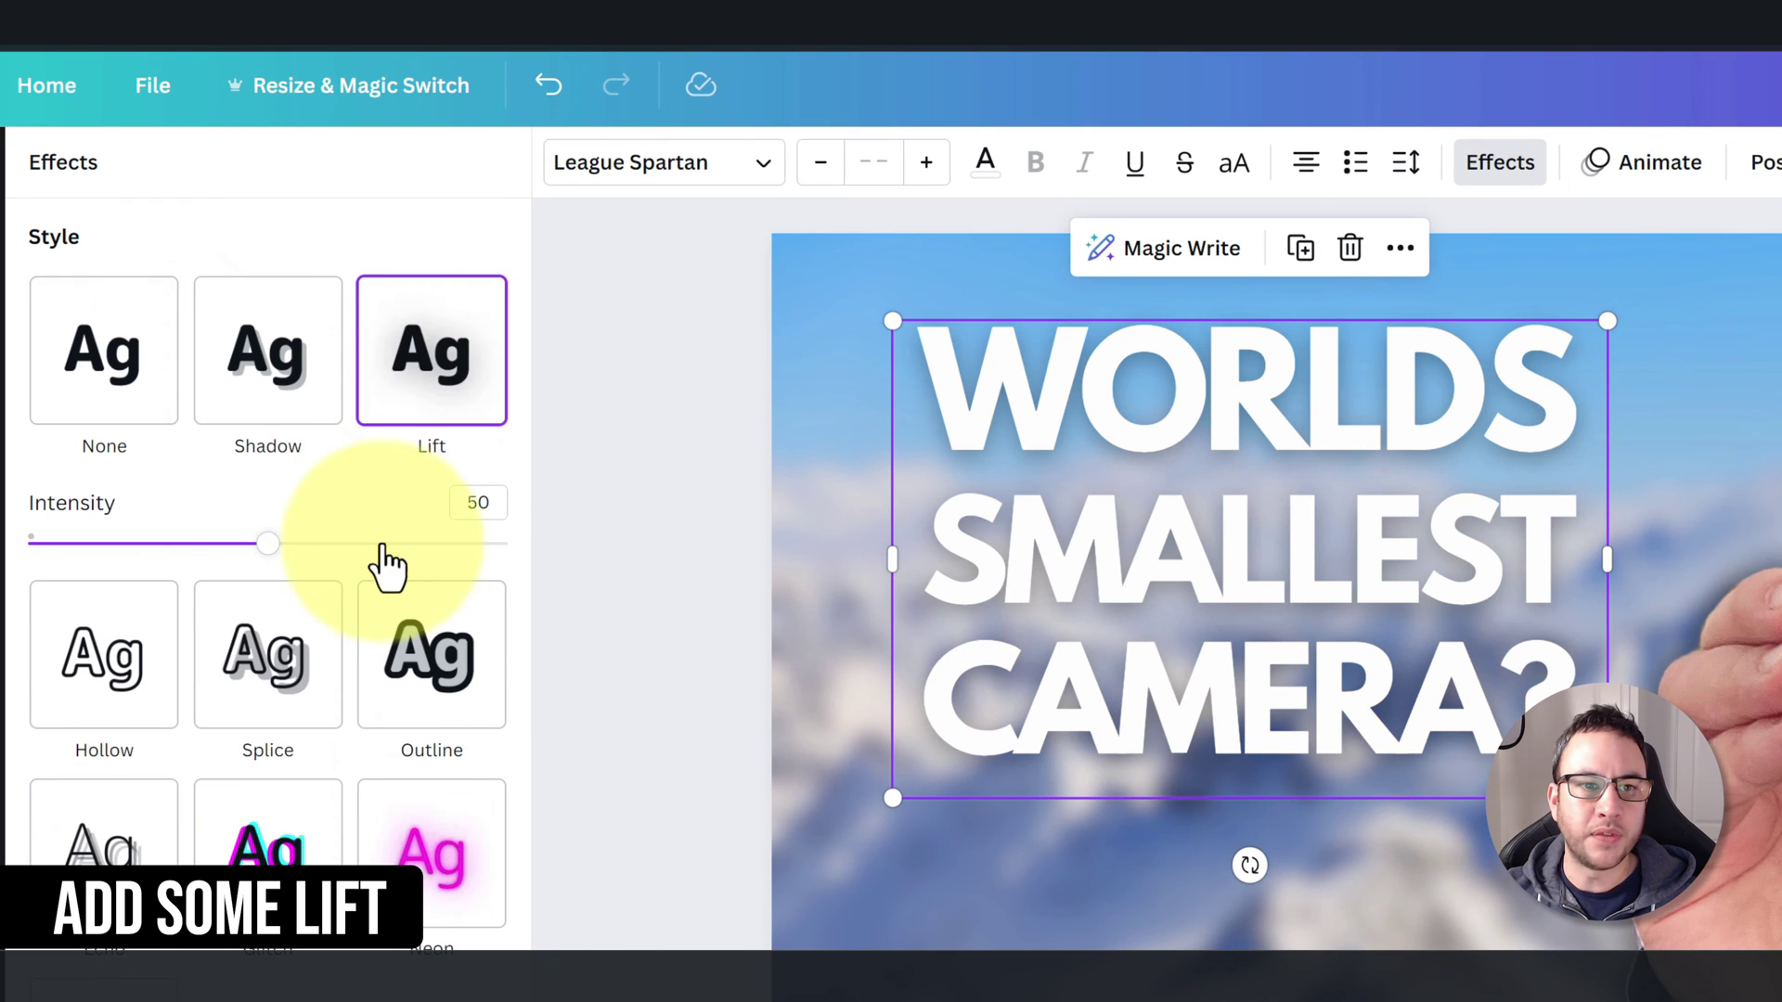
{"action": "left_click_drag", "start_coordinate": [279, 549], "coordinate": [474, 566]}
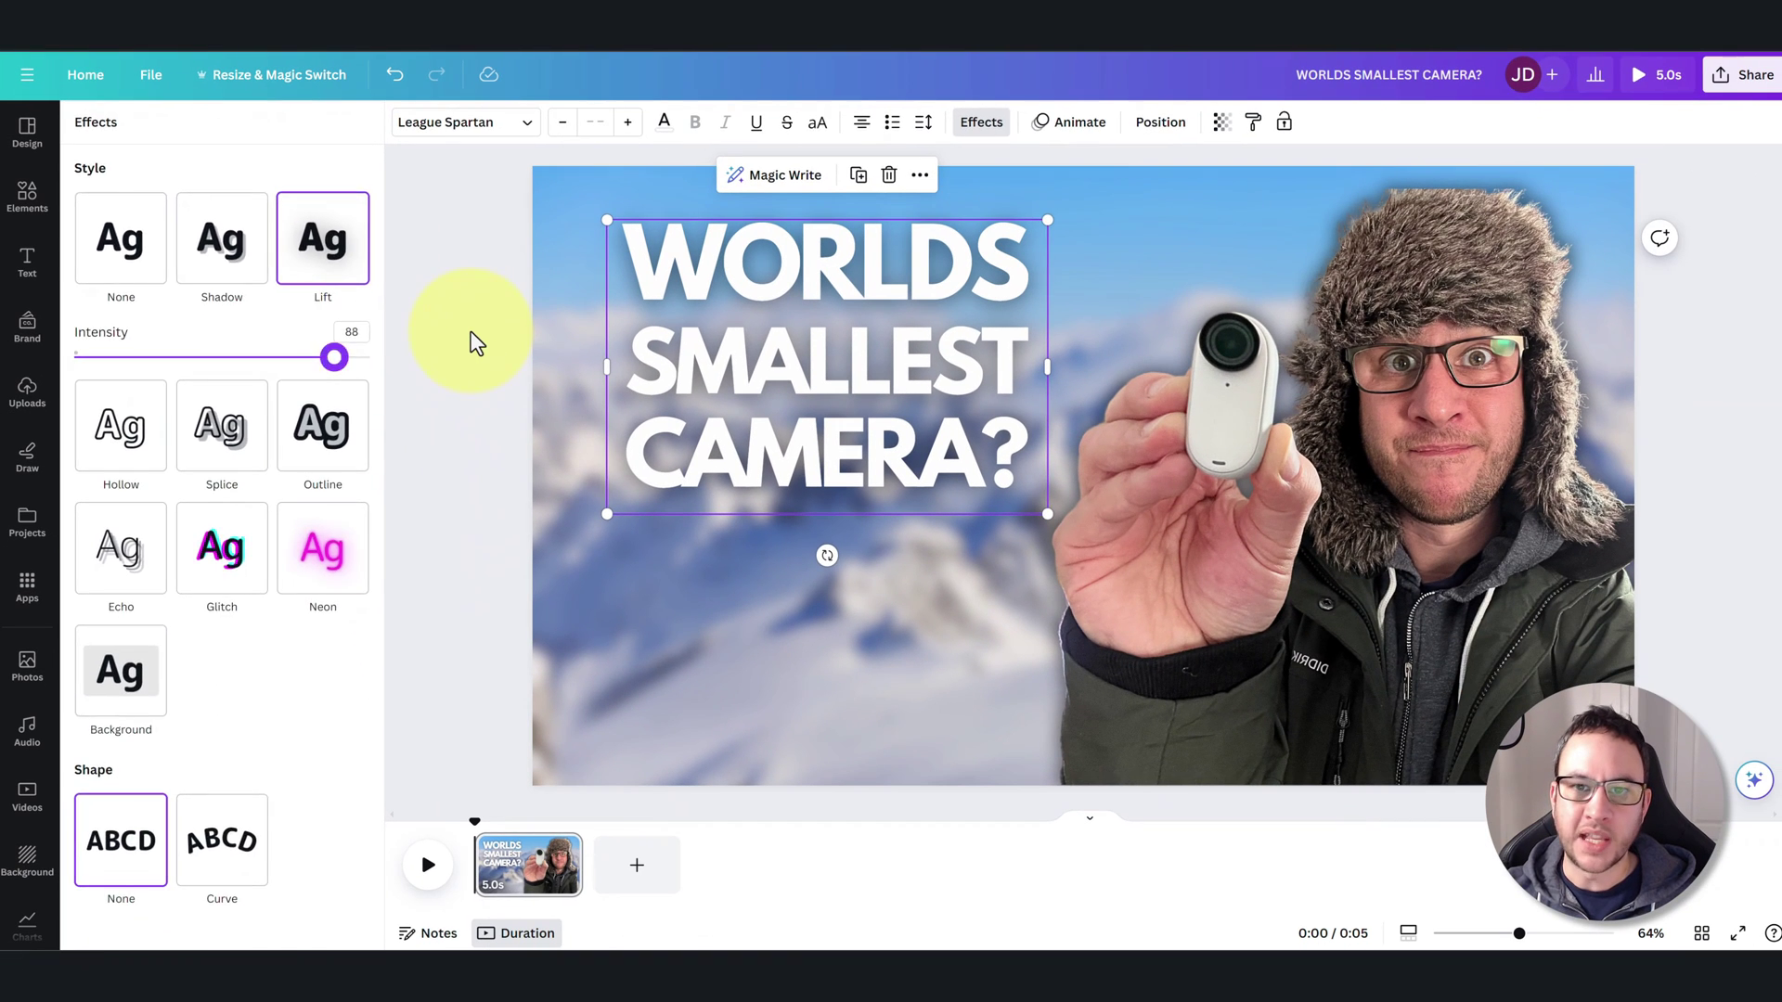
{"action": "key", "text": "Escape"}
{"action": "left_click", "coordinate": [476, 343]}
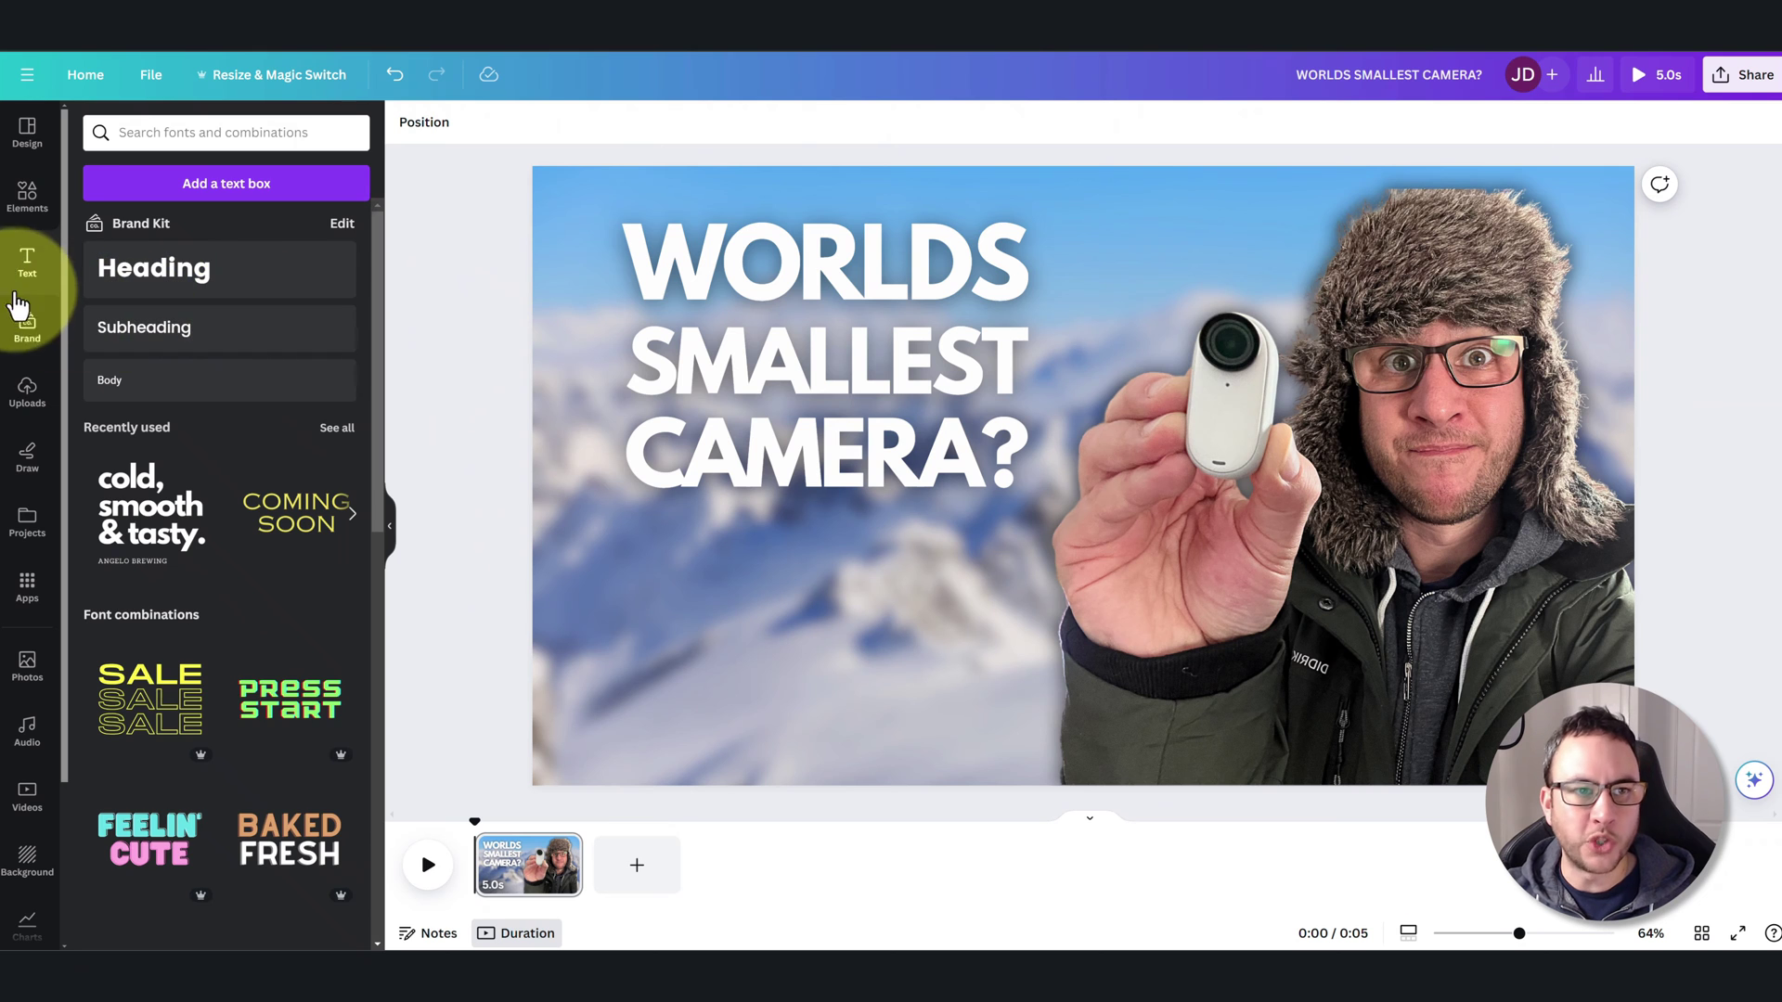
- Add a square shape and stretch it into a band behind the word SMALLEST
{"action": "left_click", "coordinate": [42, 211]}
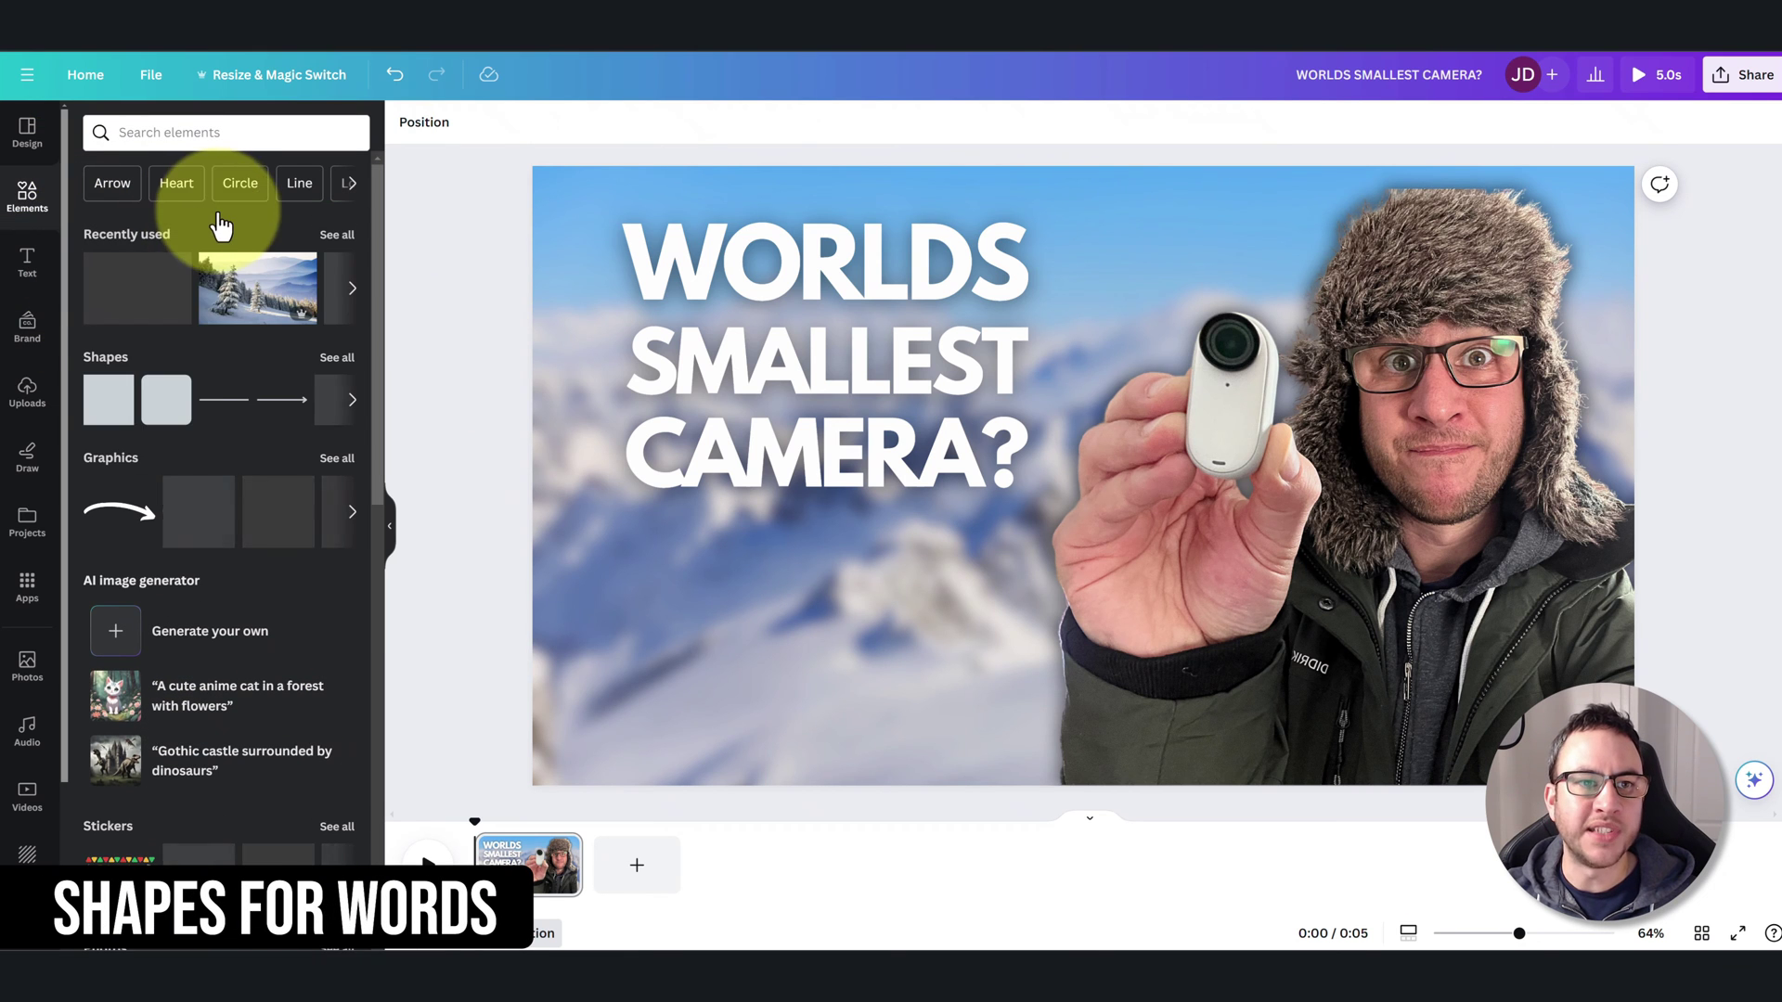
{"action": "left_click", "coordinate": [97, 413]}
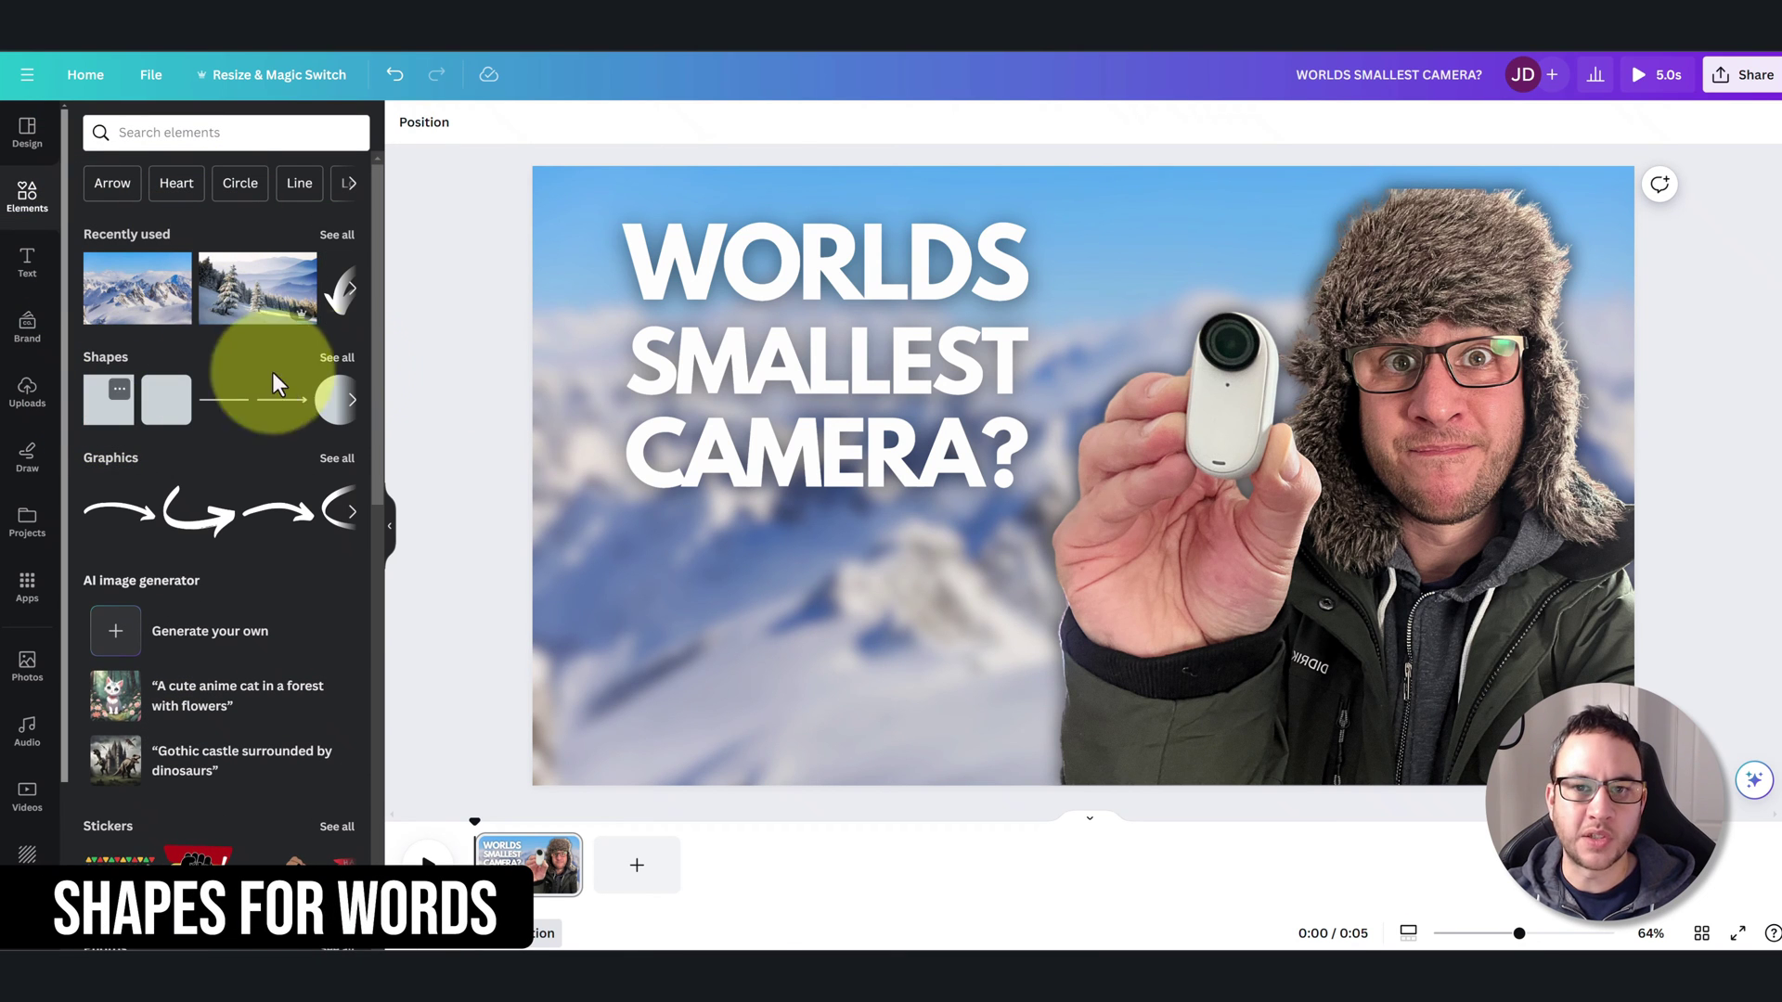
{"action": "left_click", "coordinate": [1067, 563]}
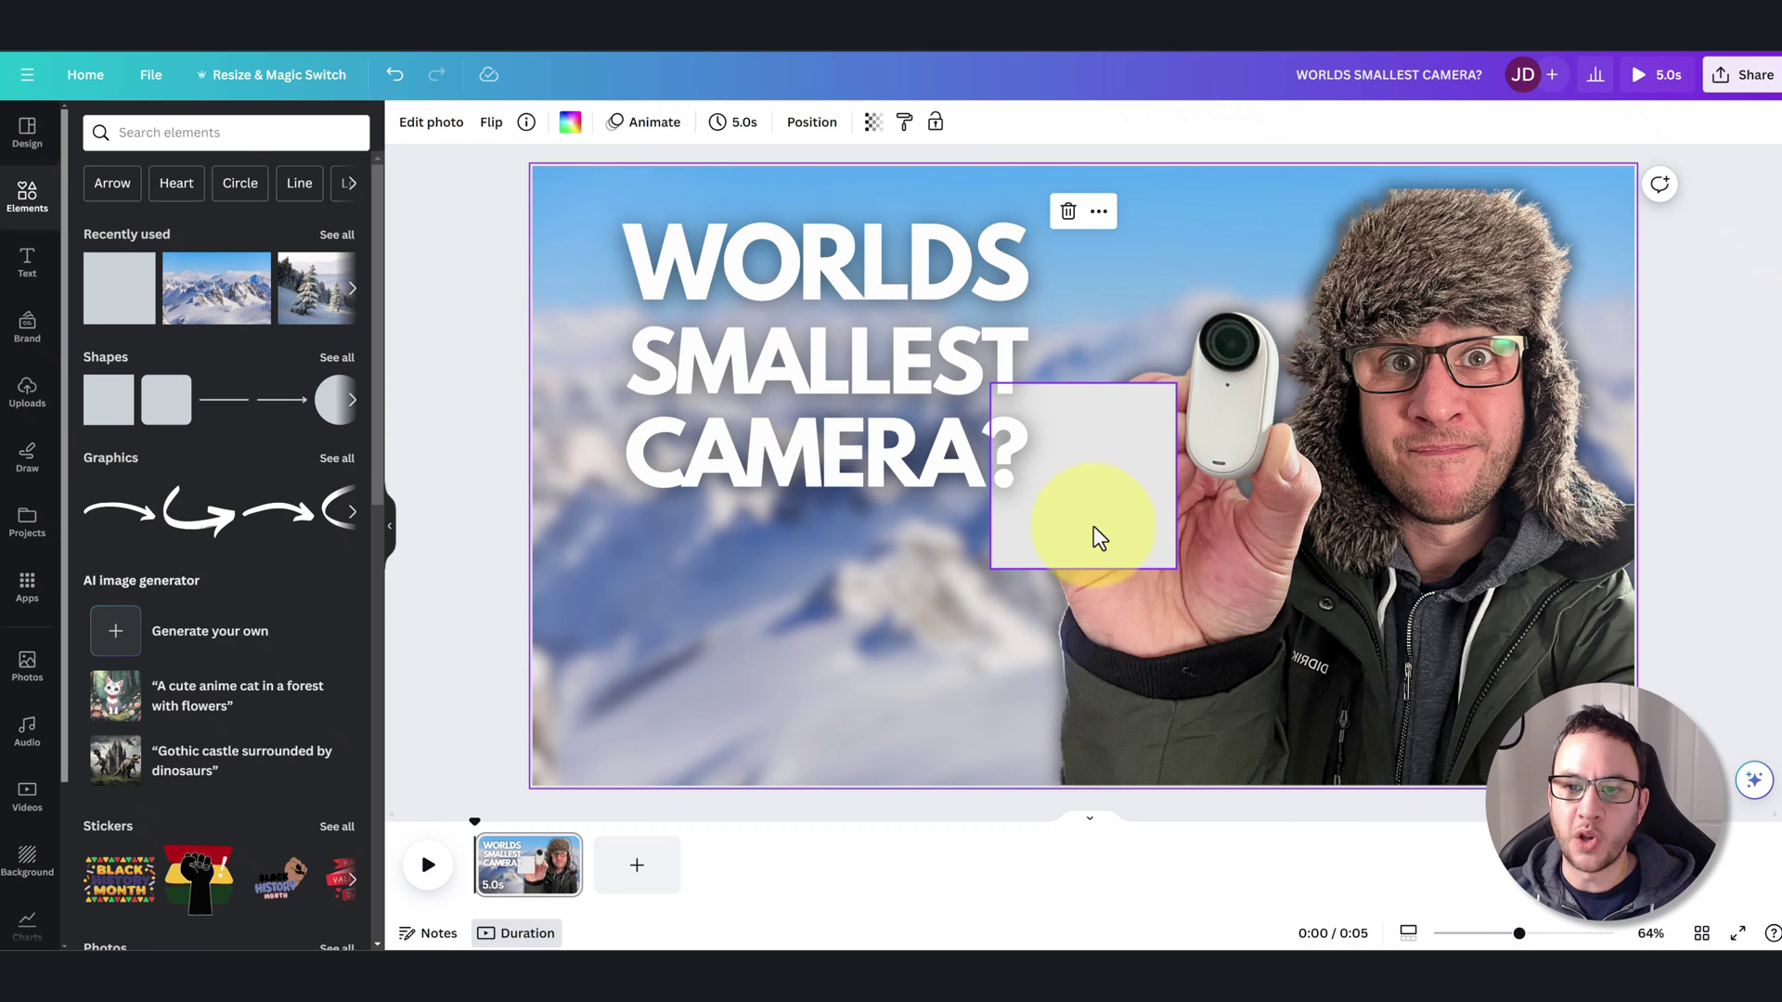
{"action": "left_click_drag", "start_coordinate": [1094, 525], "coordinate": [720, 455]}
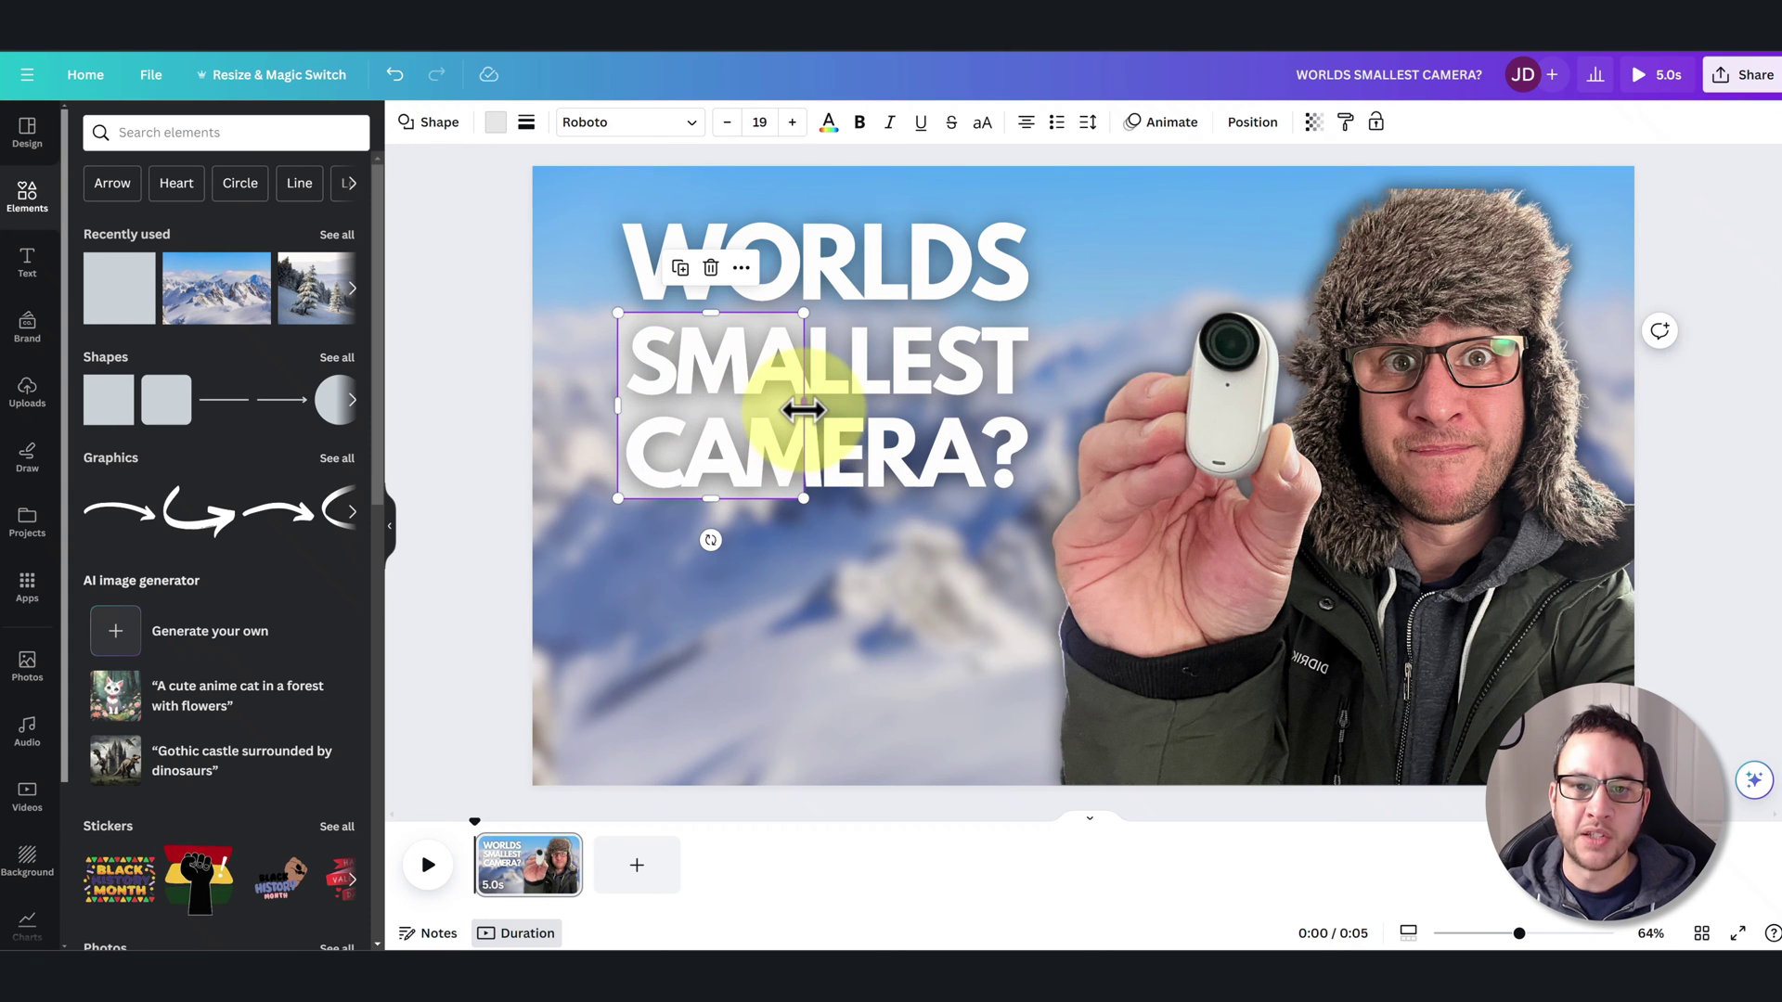
{"action": "left_click_drag", "start_coordinate": [804, 408], "coordinate": [1045, 399]}
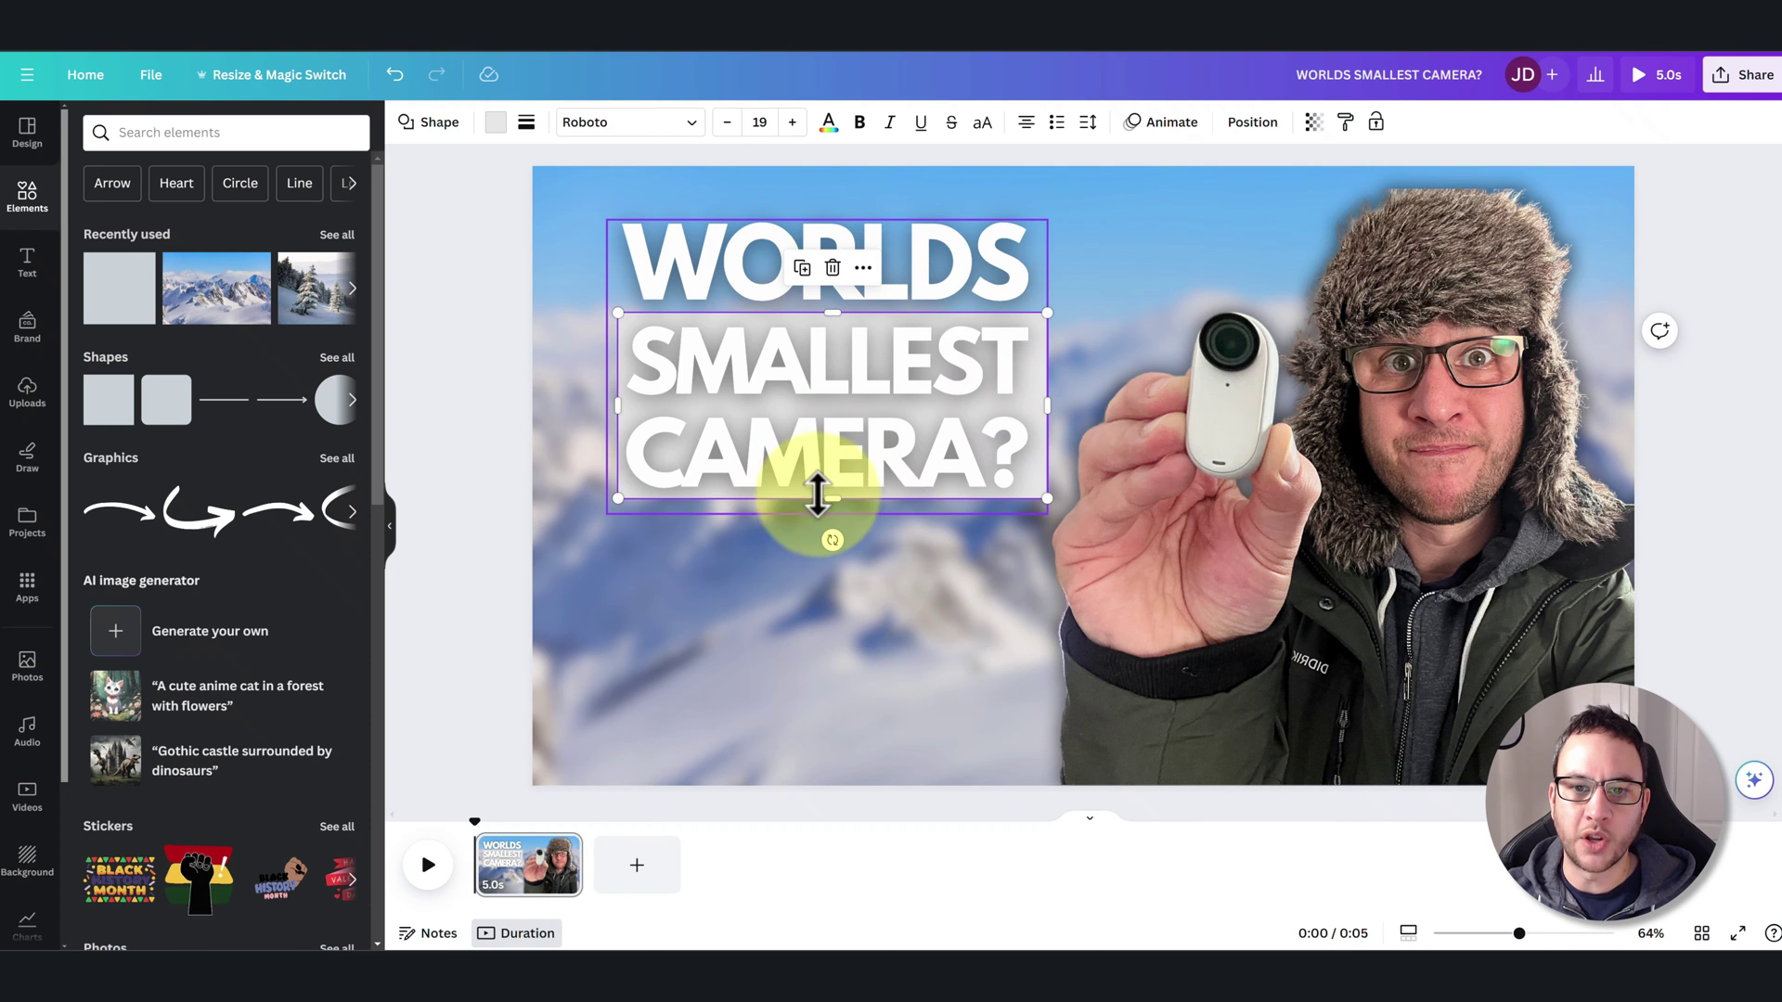
{"action": "left_click_drag", "start_coordinate": [818, 494], "coordinate": [834, 406]}
- Colour the box red and shift the heading and box slightly left and down
{"action": "left_click", "coordinate": [495, 121]}
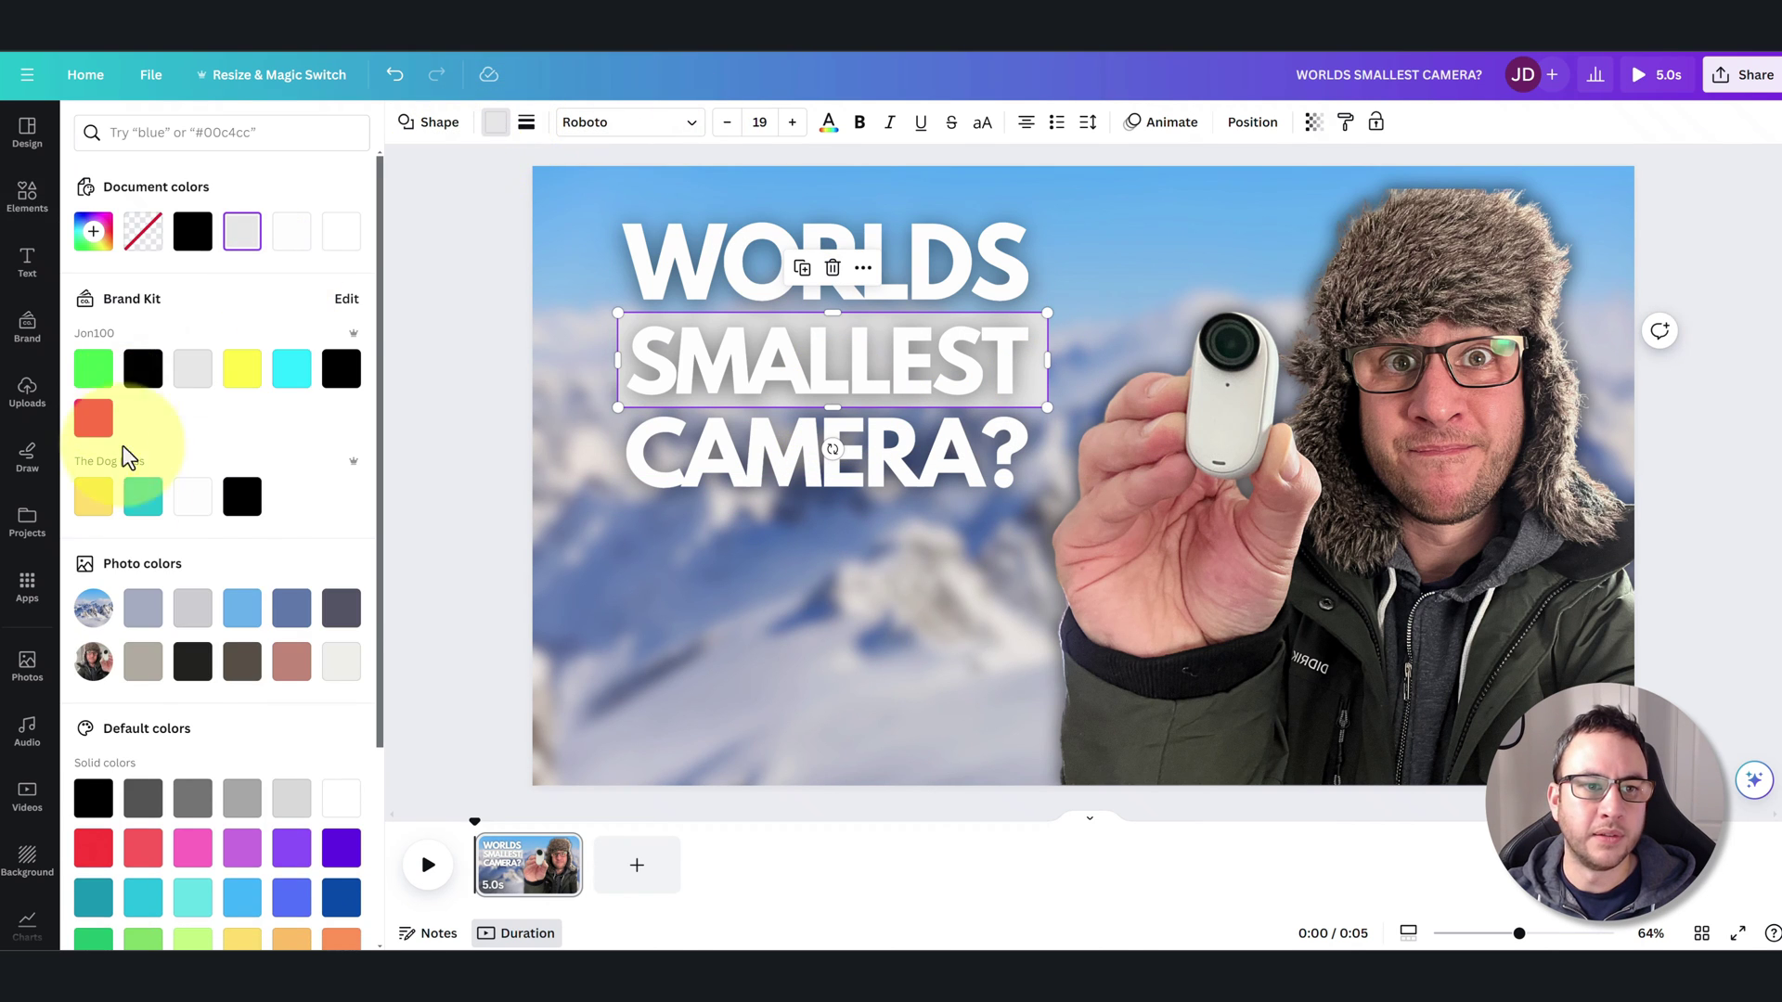
{"action": "left_click", "coordinate": [102, 868]}
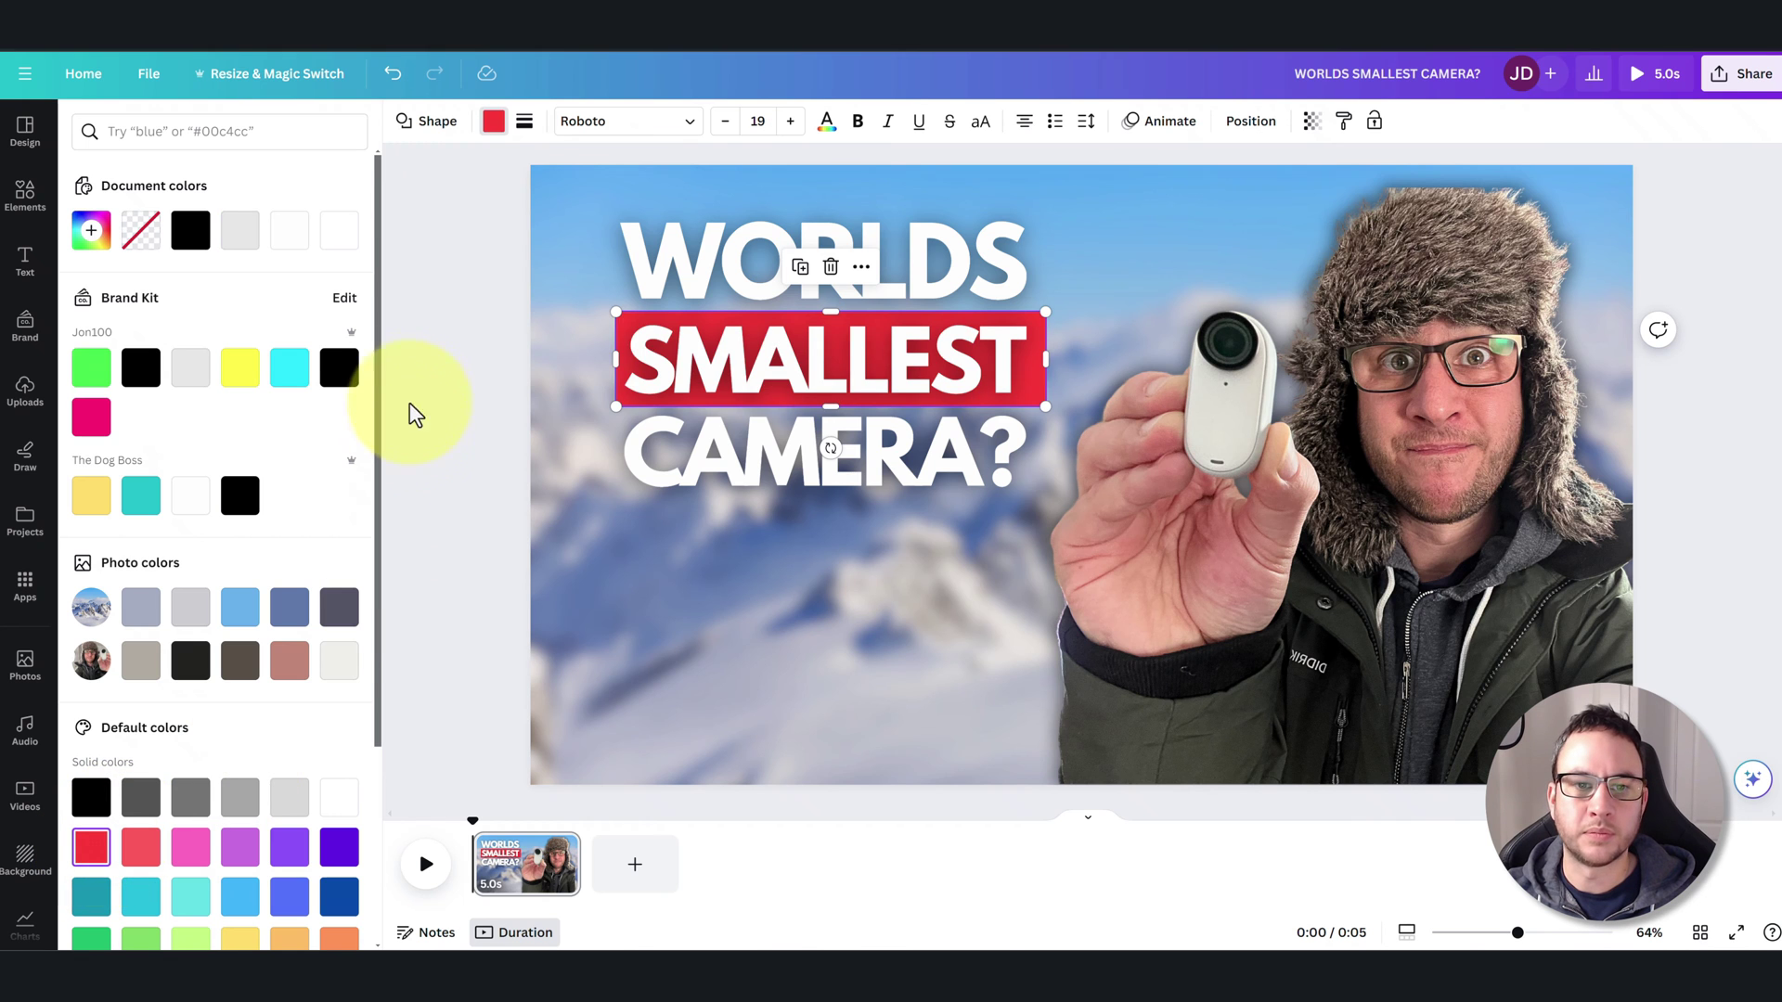
{"action": "left_click_drag", "start_coordinate": [634, 313], "coordinate": [605, 331]}
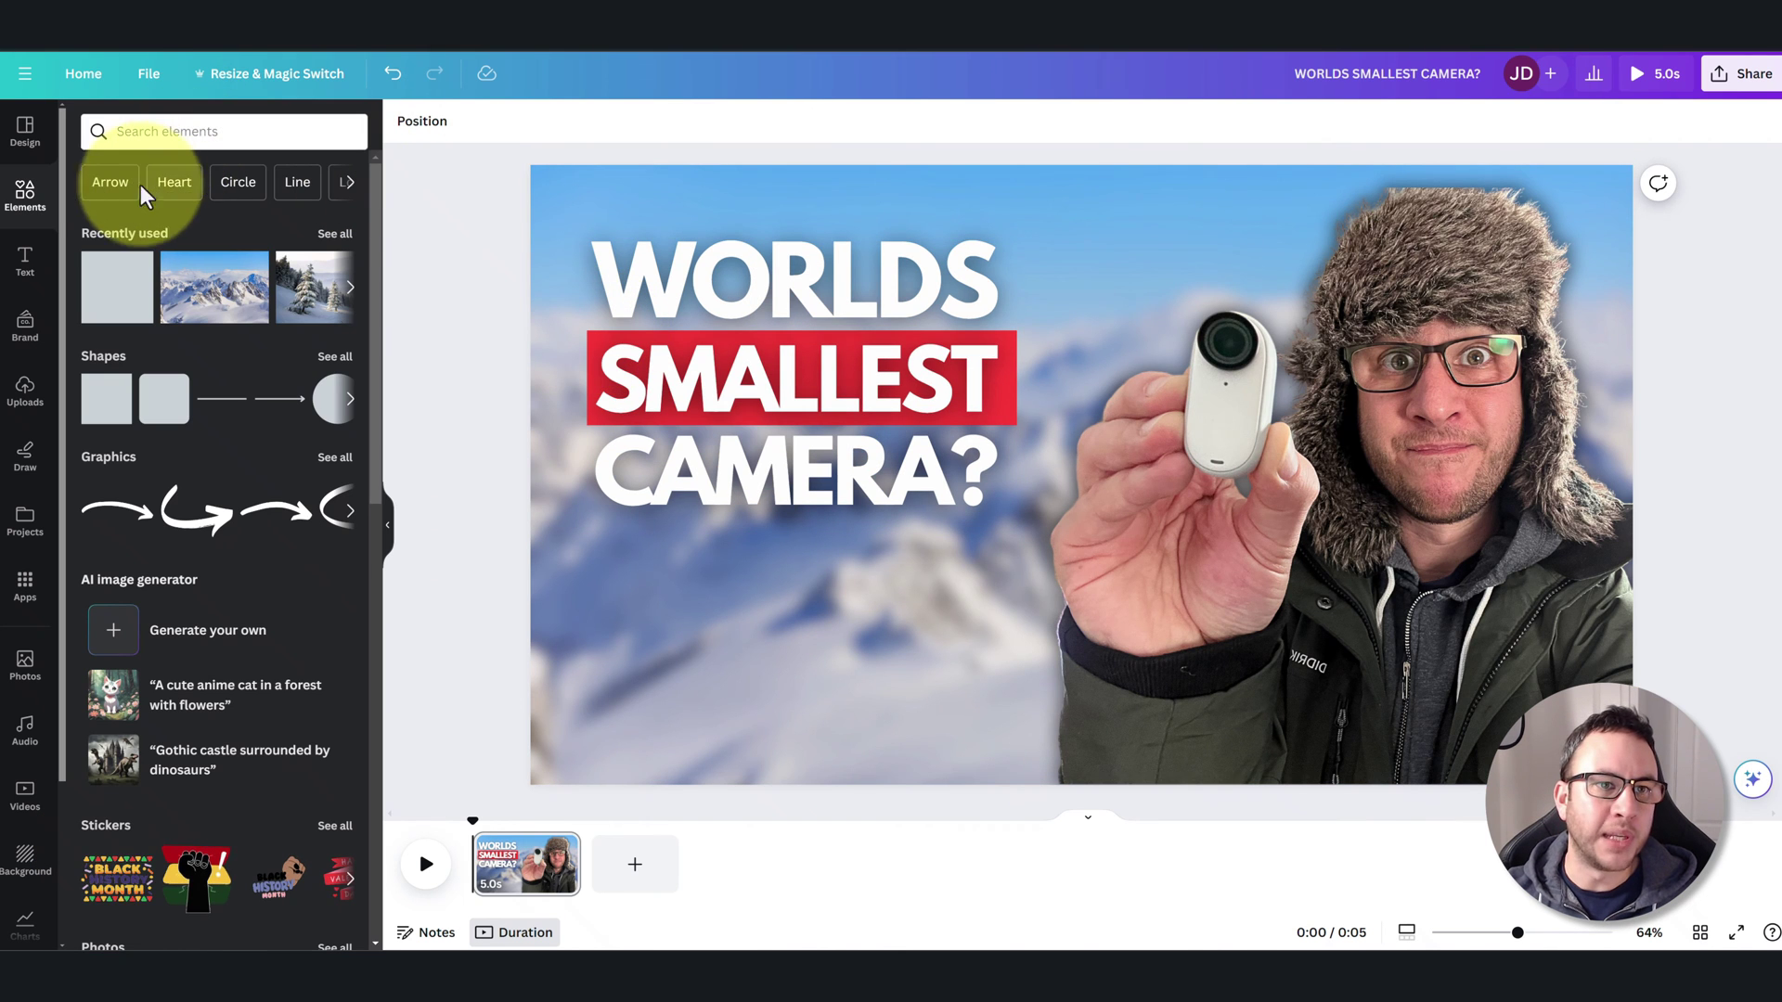
- Add a curved arrow from the 'Arrow' graphics search and rotate it to point at the tiny camera
{"action": "left_click", "coordinate": [110, 181]}
{"action": "left_click", "coordinate": [175, 202]}
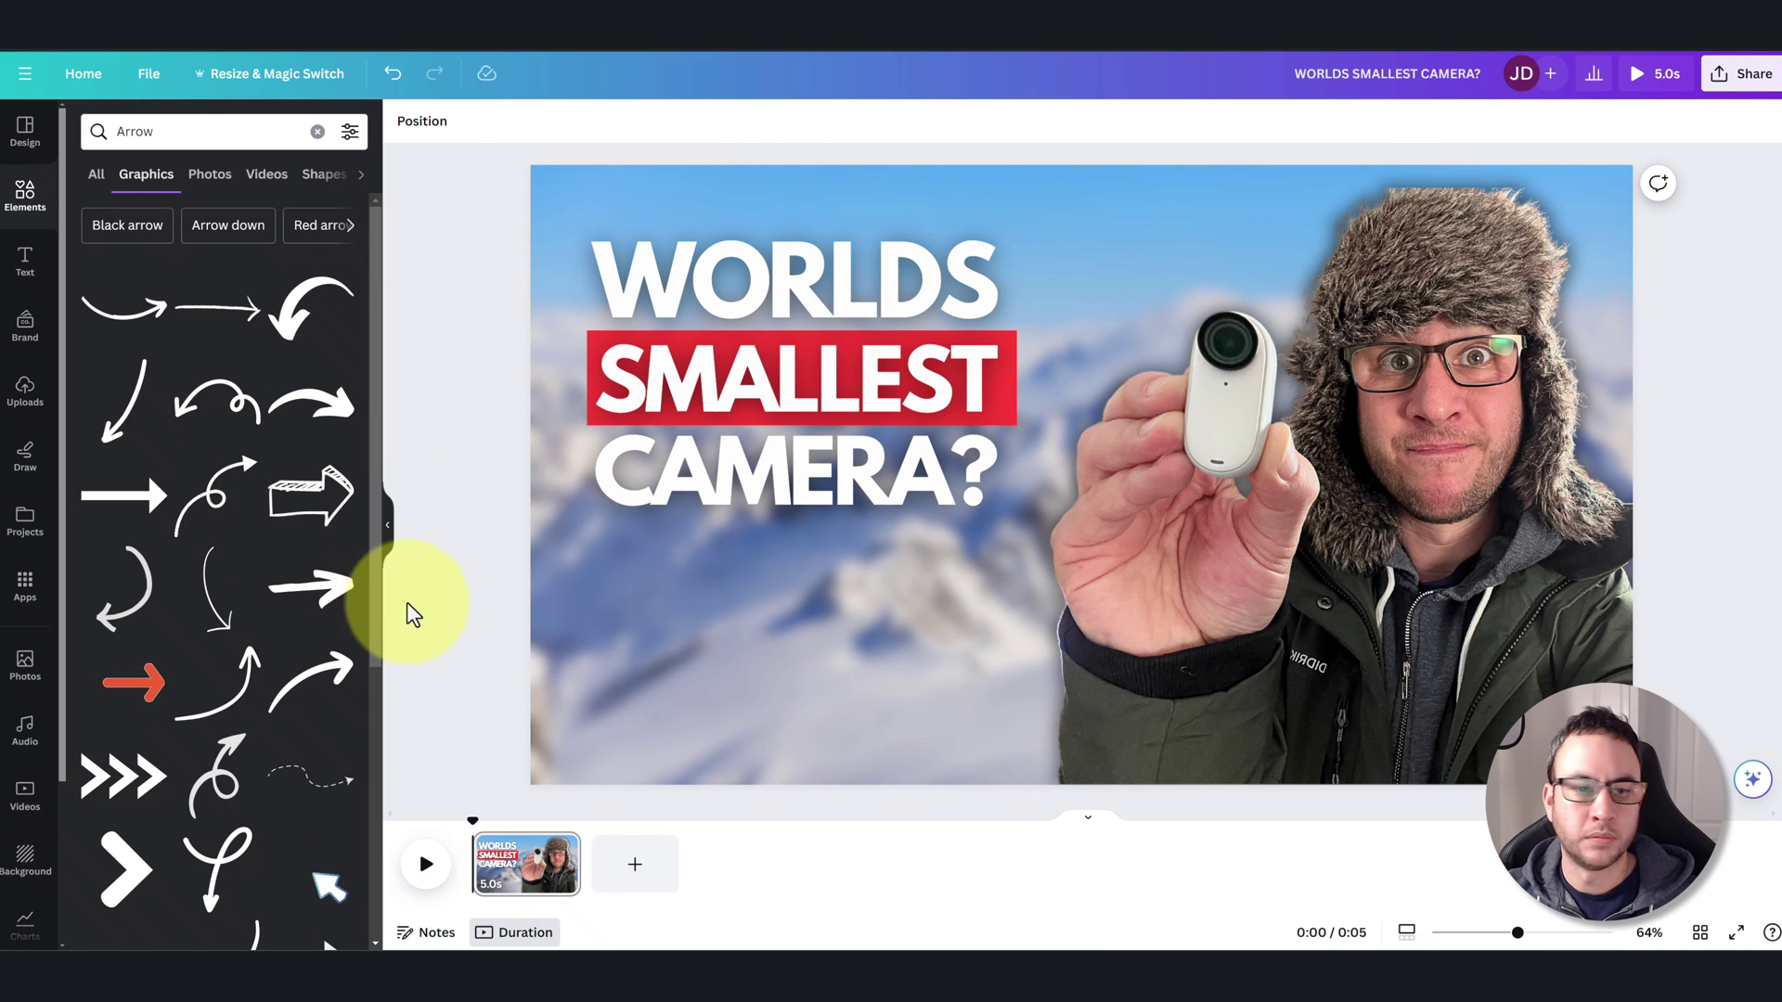
{"action": "left_click", "coordinate": [225, 670]}
{"action": "left_click_drag", "start_coordinate": [1081, 640], "coordinate": [990, 632]}
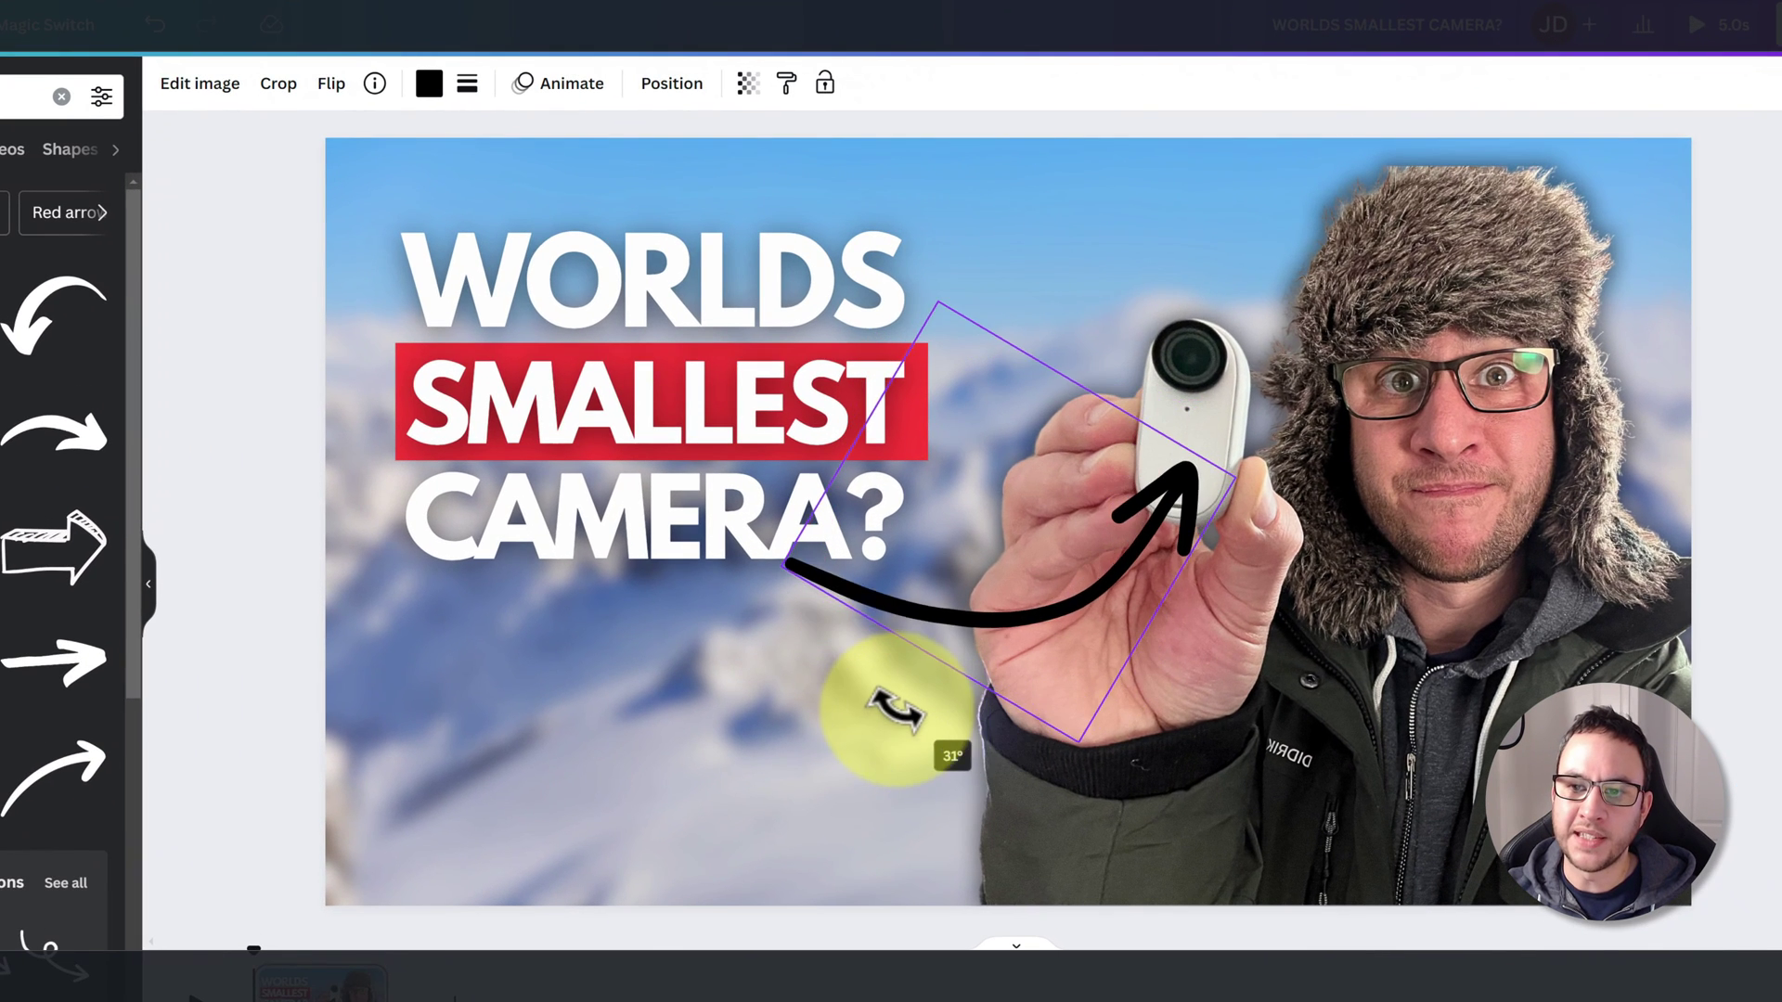
{"action": "left_click_drag", "start_coordinate": [894, 710], "coordinate": [901, 674]}
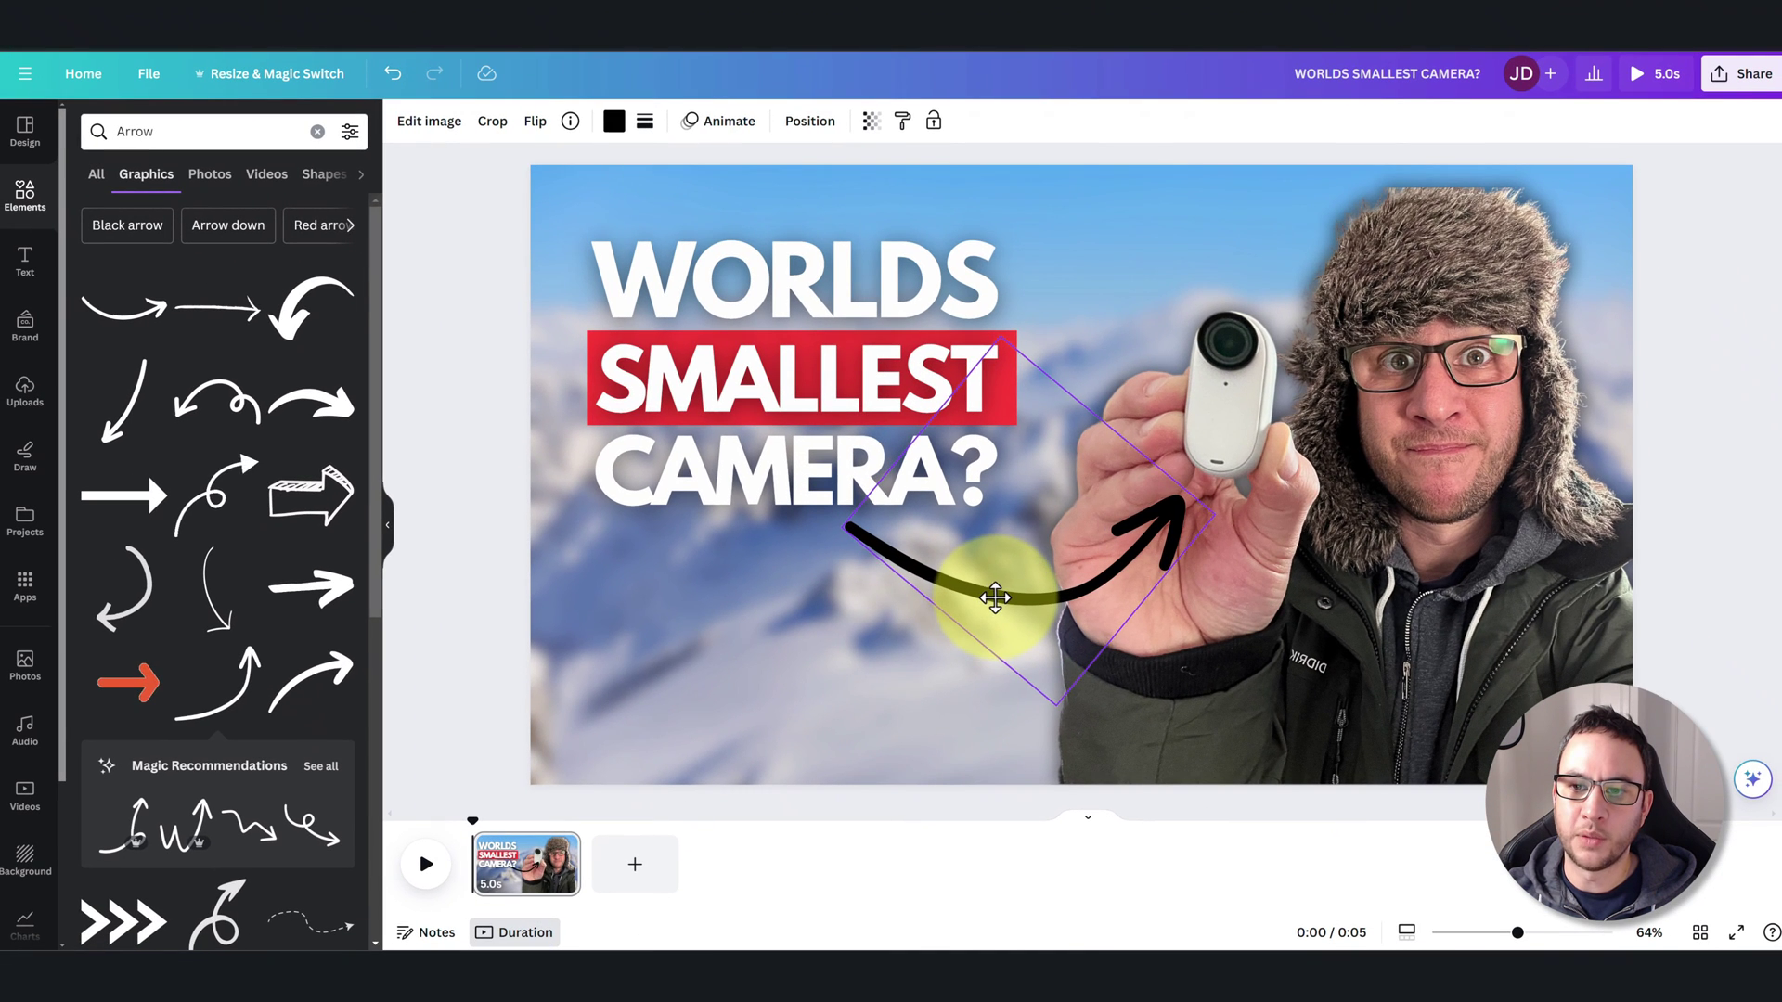
{"action": "left_click_drag", "start_coordinate": [995, 597], "coordinate": [1000, 601]}
{"action": "left_click", "coordinate": [614, 121]}
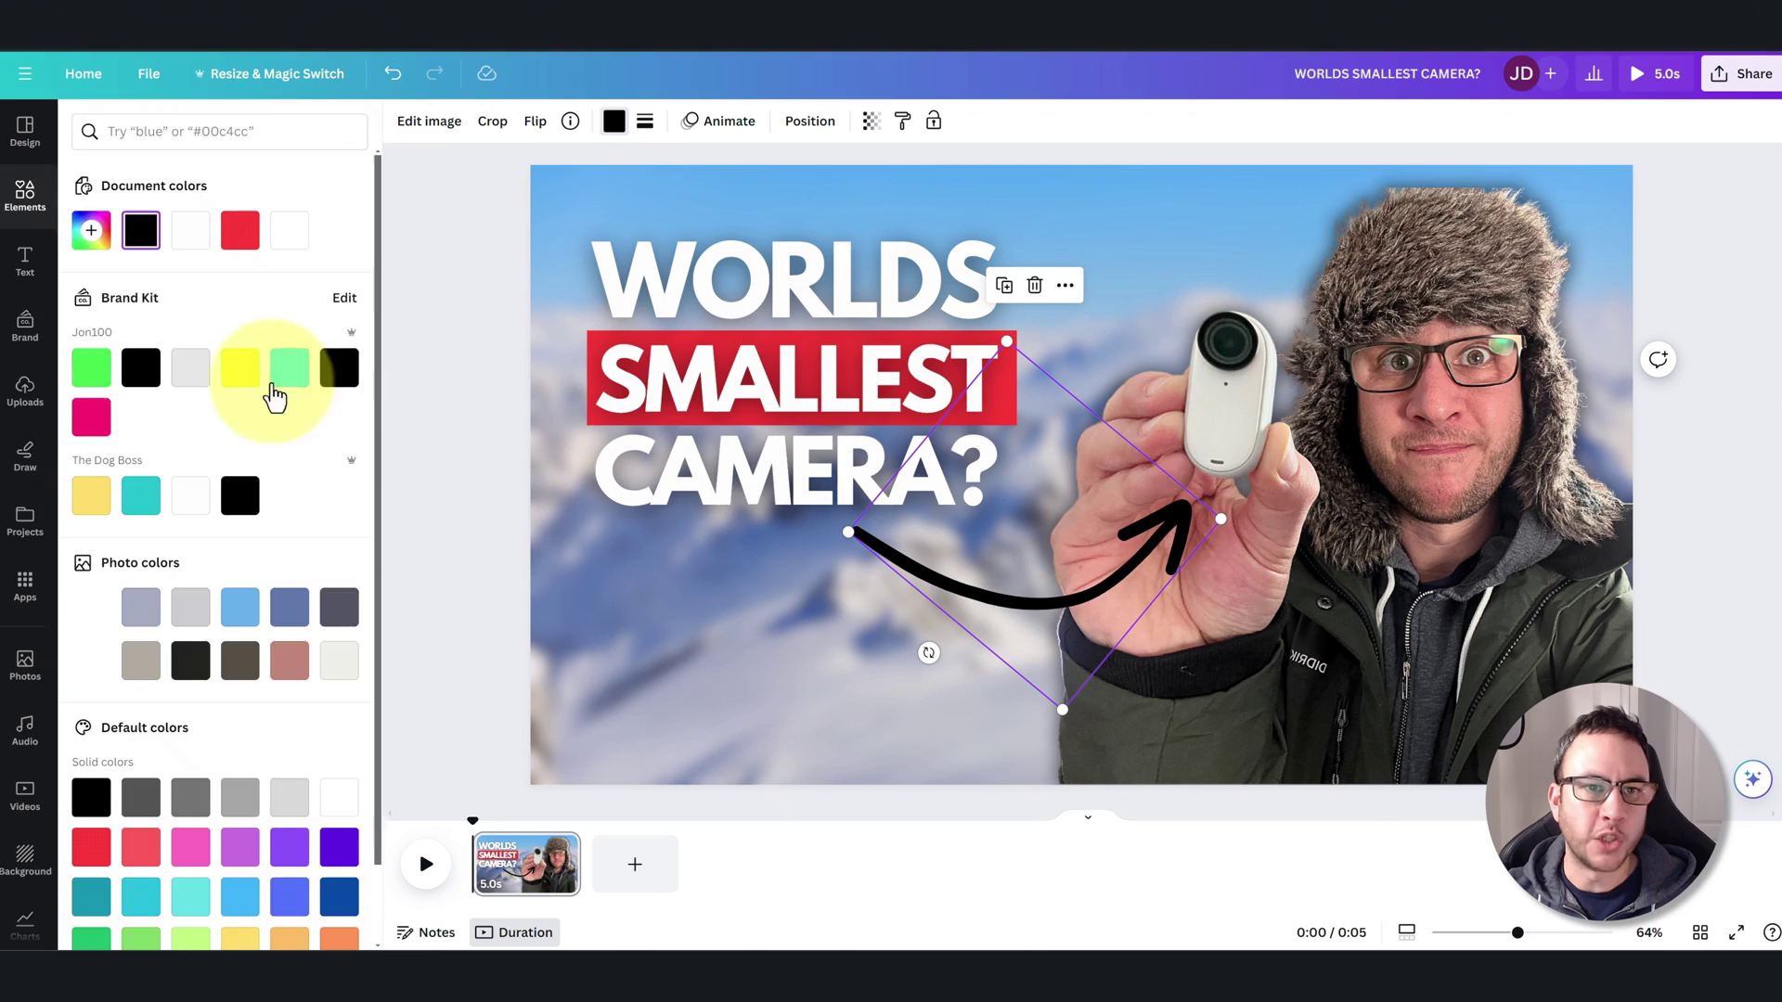